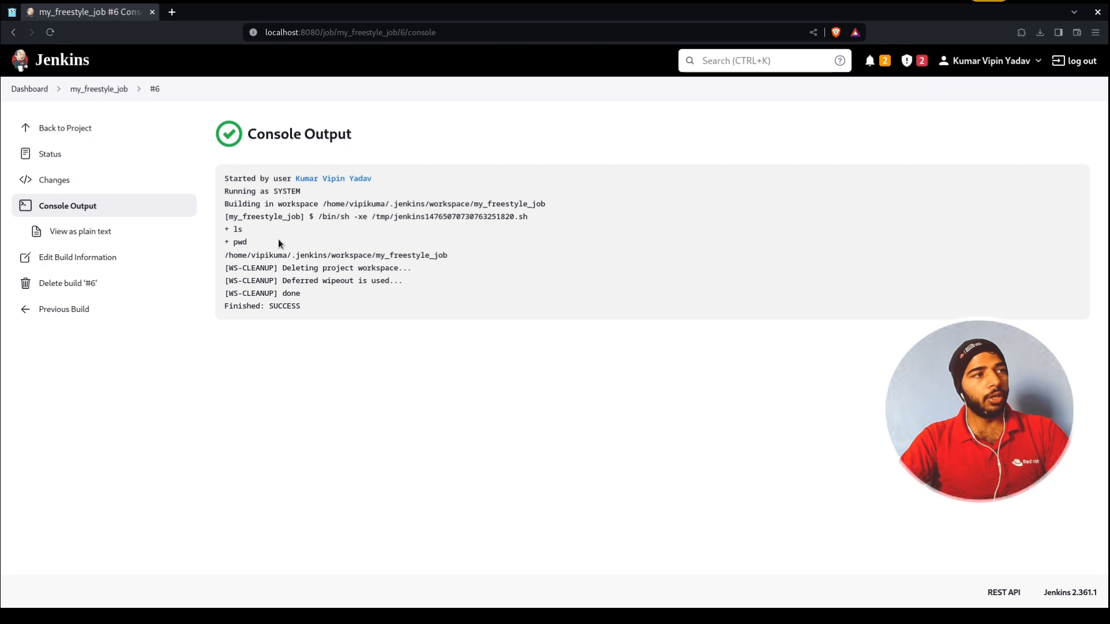
Clear the console highlight and go back to the dashboard listing my_freestyle_job's last success #6
click(307, 241)
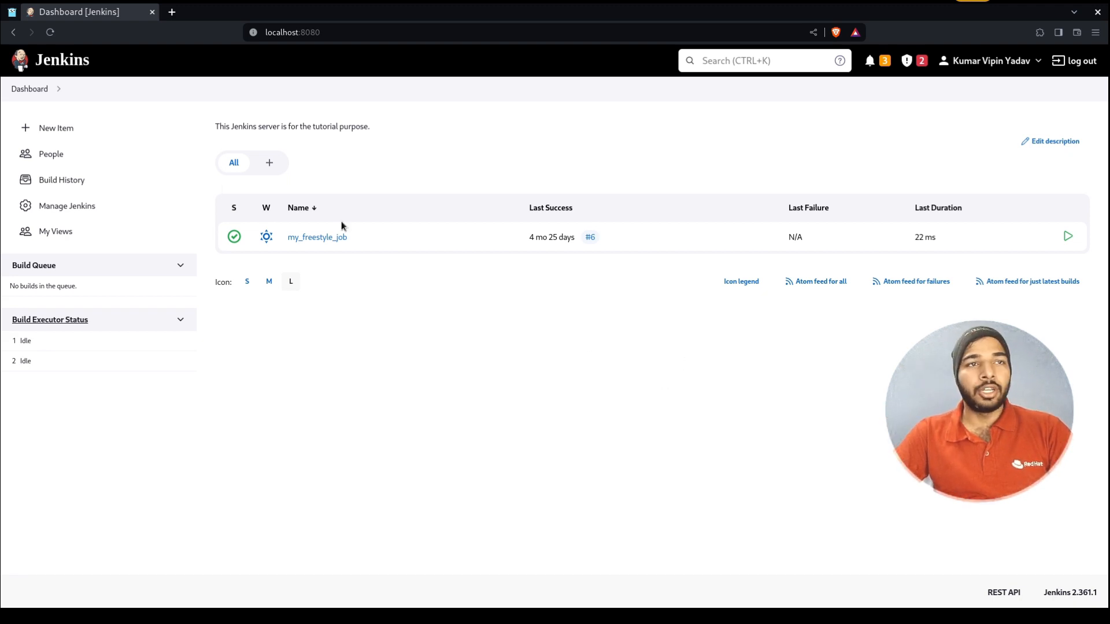
click(32, 90)
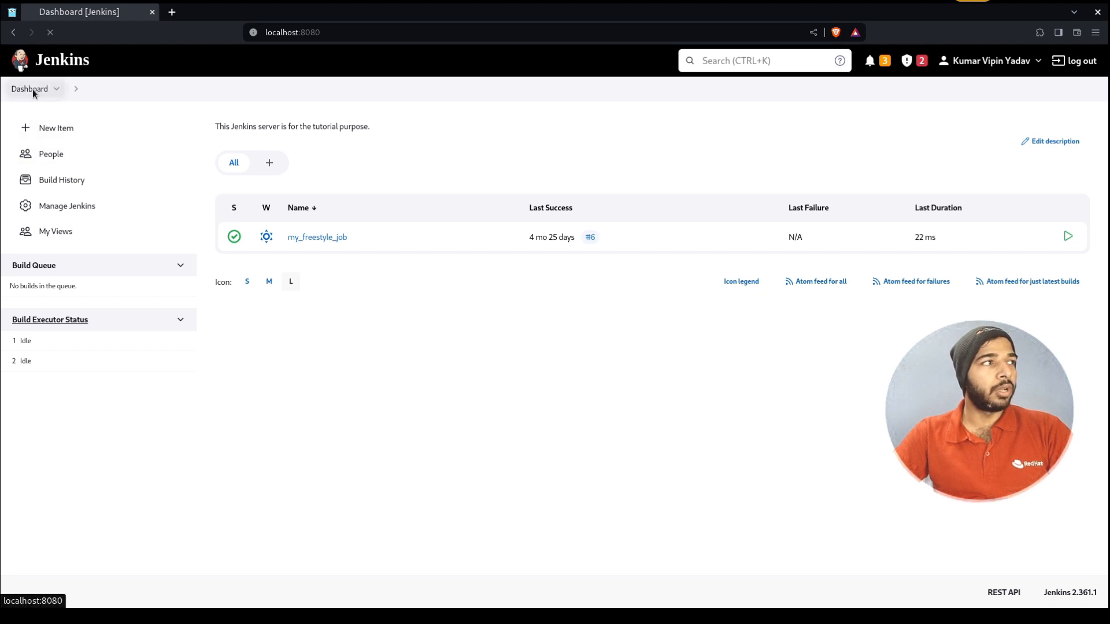
Go through Manage Jenkins to the Manage Credentials page under Security
click(98, 204)
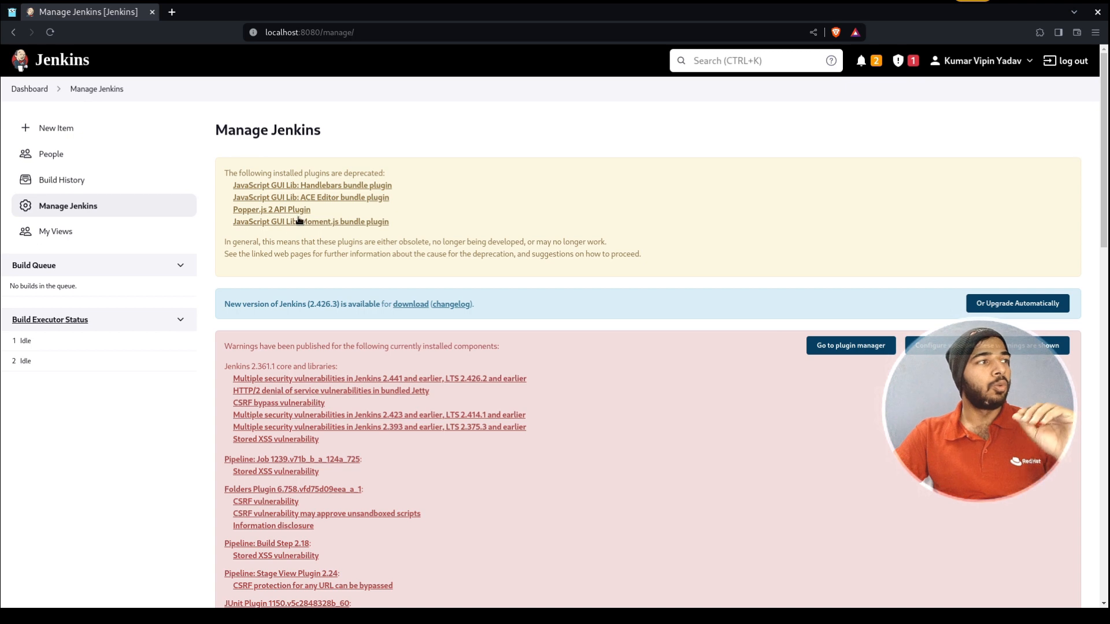
scroll(578, 341, down, 10)
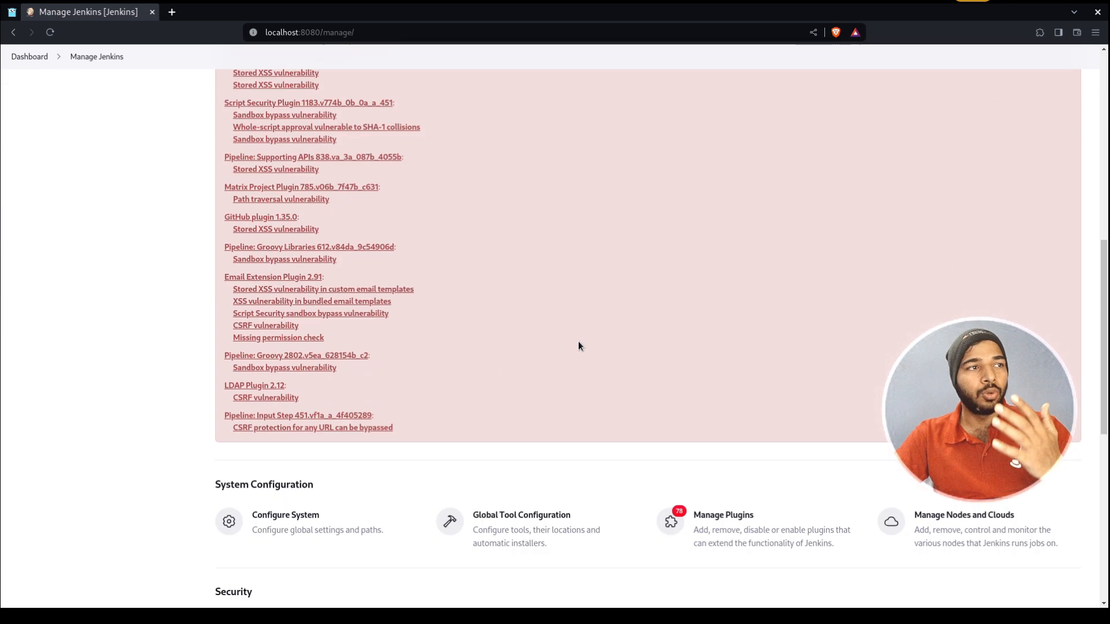
scroll(578, 341, down, 7)
scroll(579, 358, up, 1)
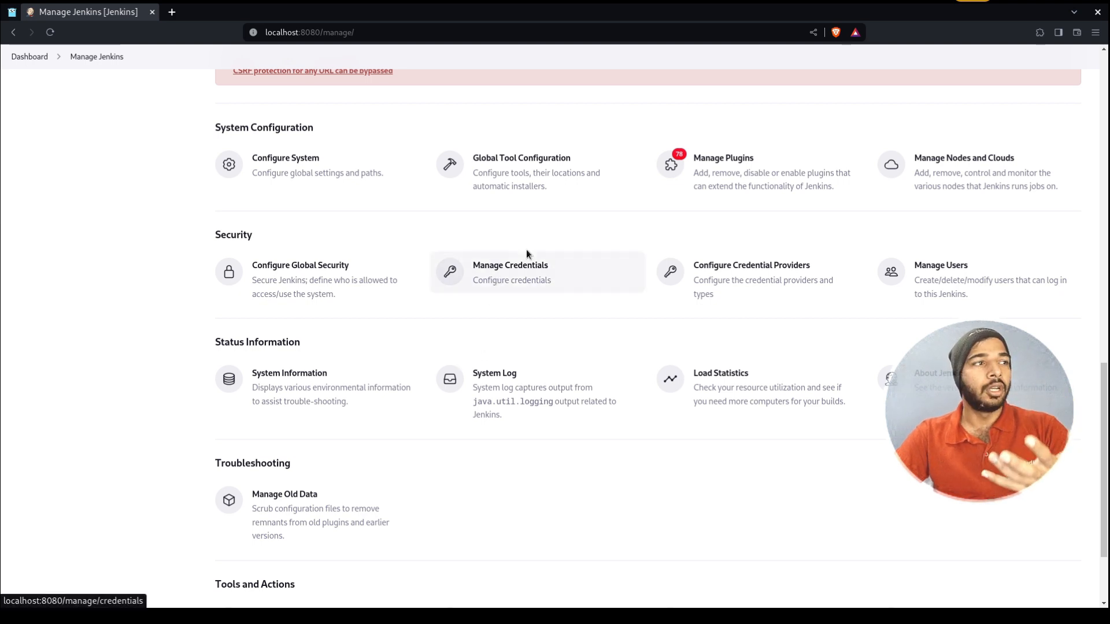
click(542, 266)
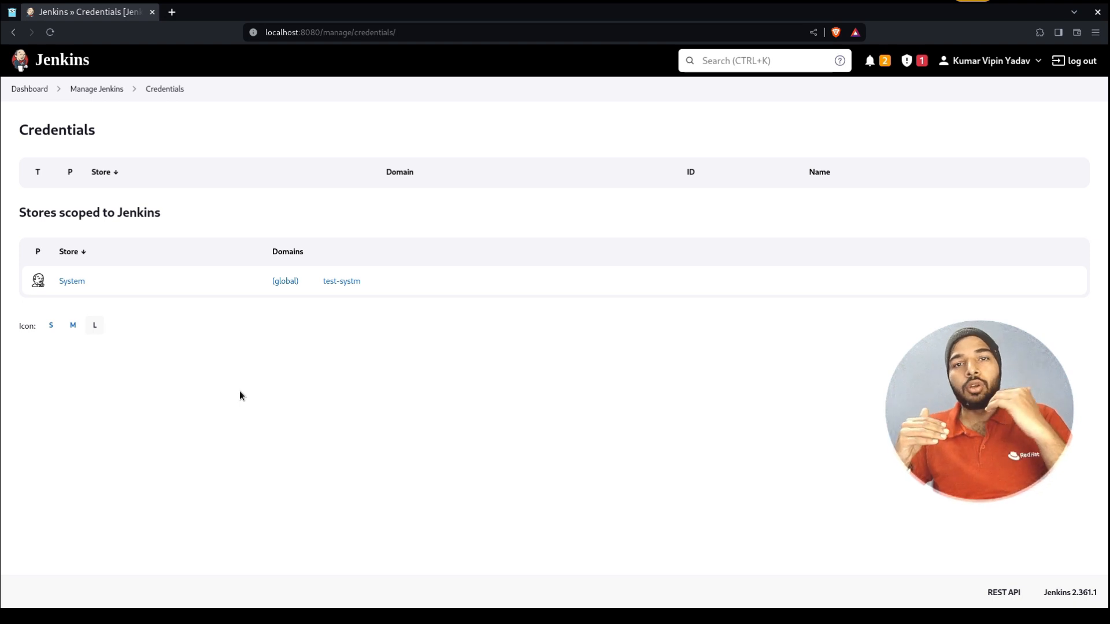
Open the System credential store and its global credentials domain in separate tabs
middle_click(77, 284)
middle_click(281, 286)
key(ctrl+Tab)
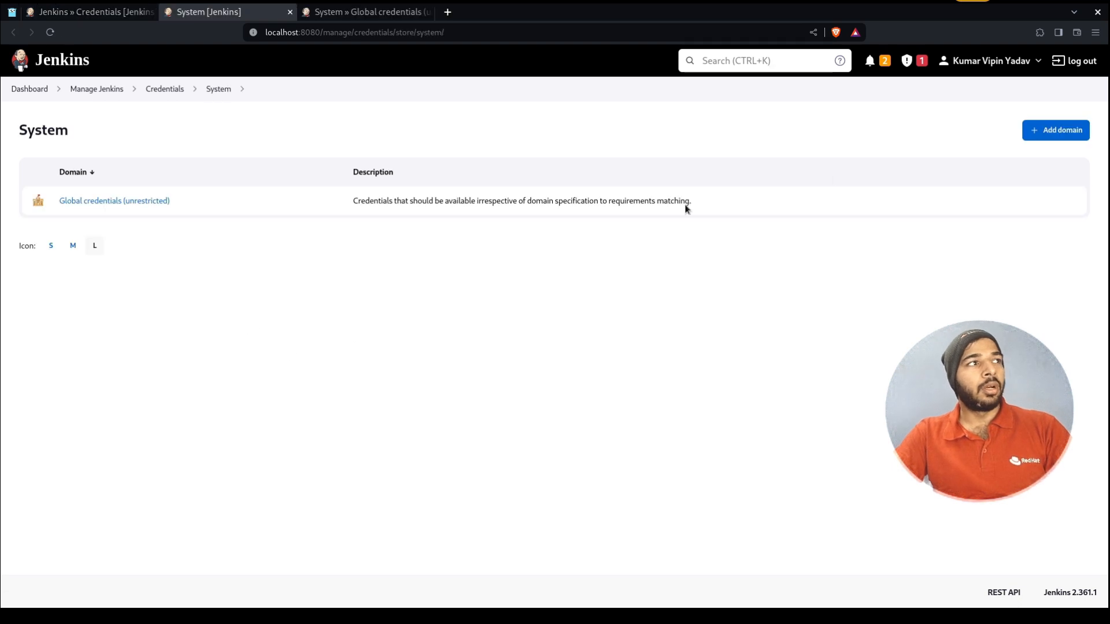
Create a test-systm credential domain, then start a new credential in the global domain
click(1044, 131)
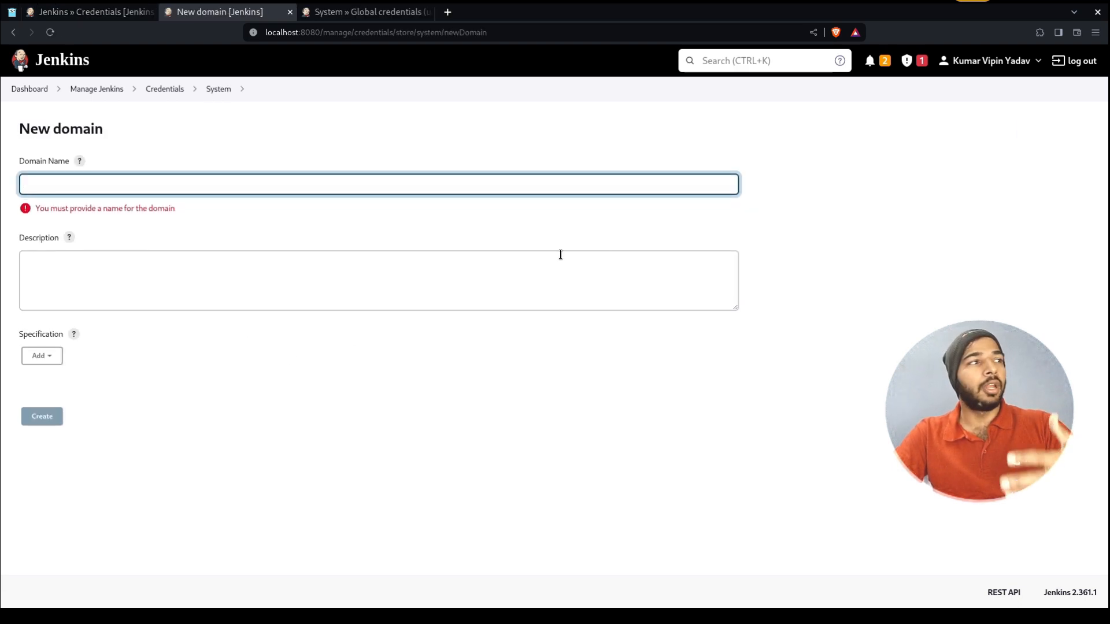
text(test-systm)
key(Return)
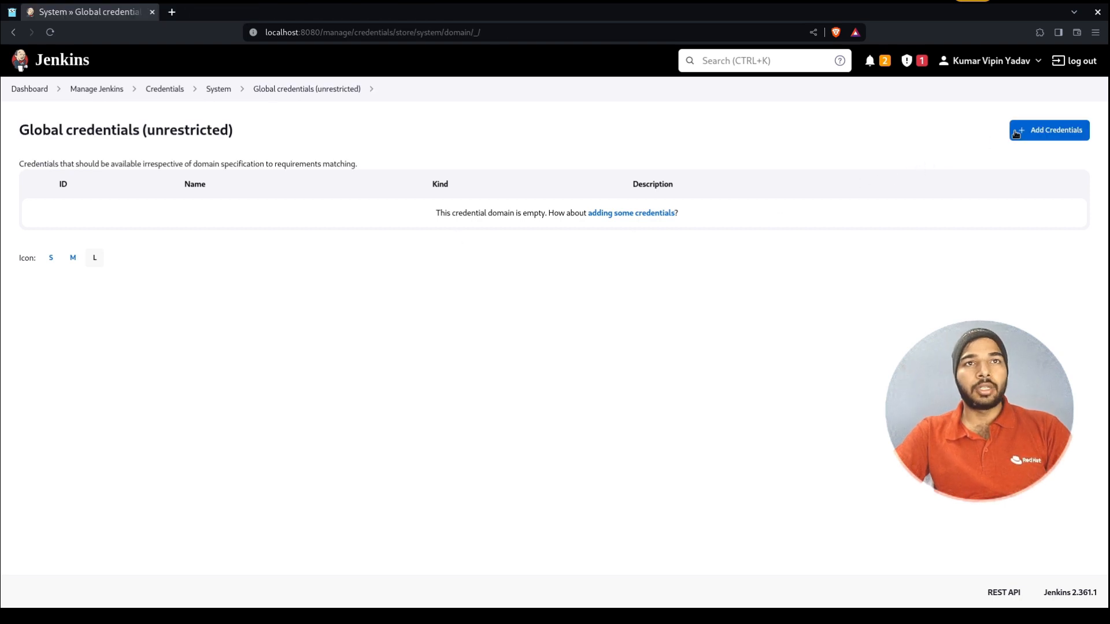
click(1044, 129)
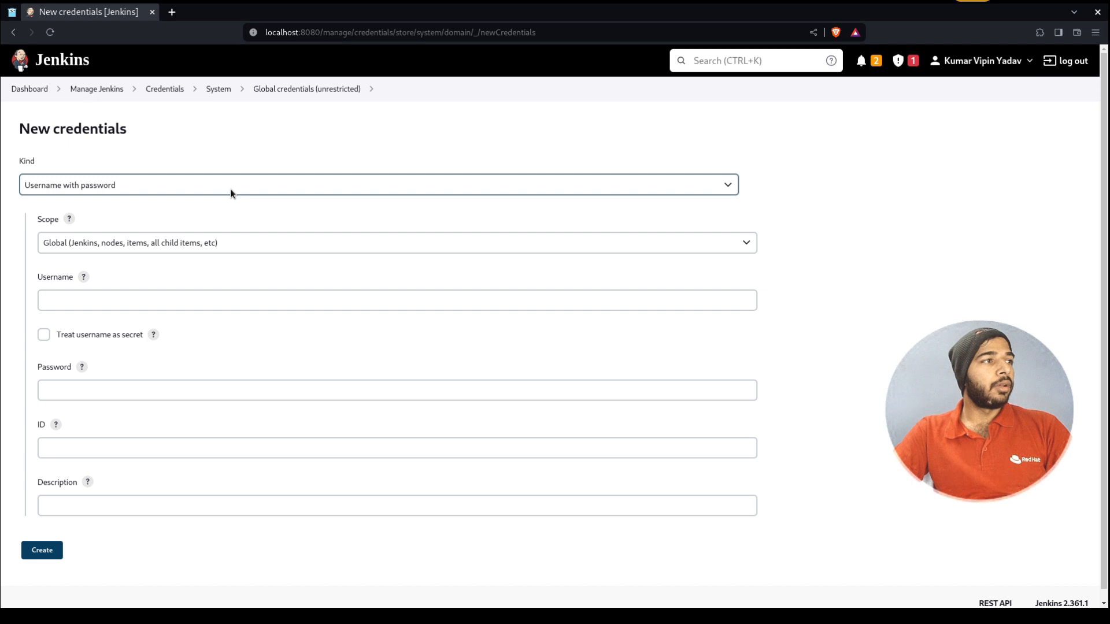
Try the GitHub App credential kind, then set Kind back to Username with password
click(230, 188)
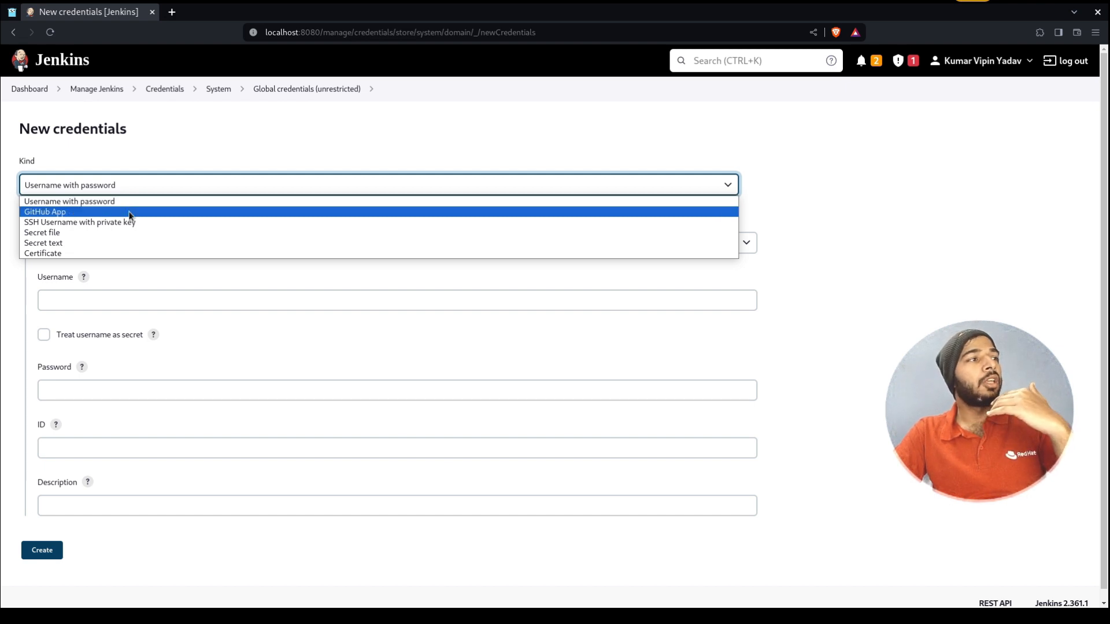
click(129, 213)
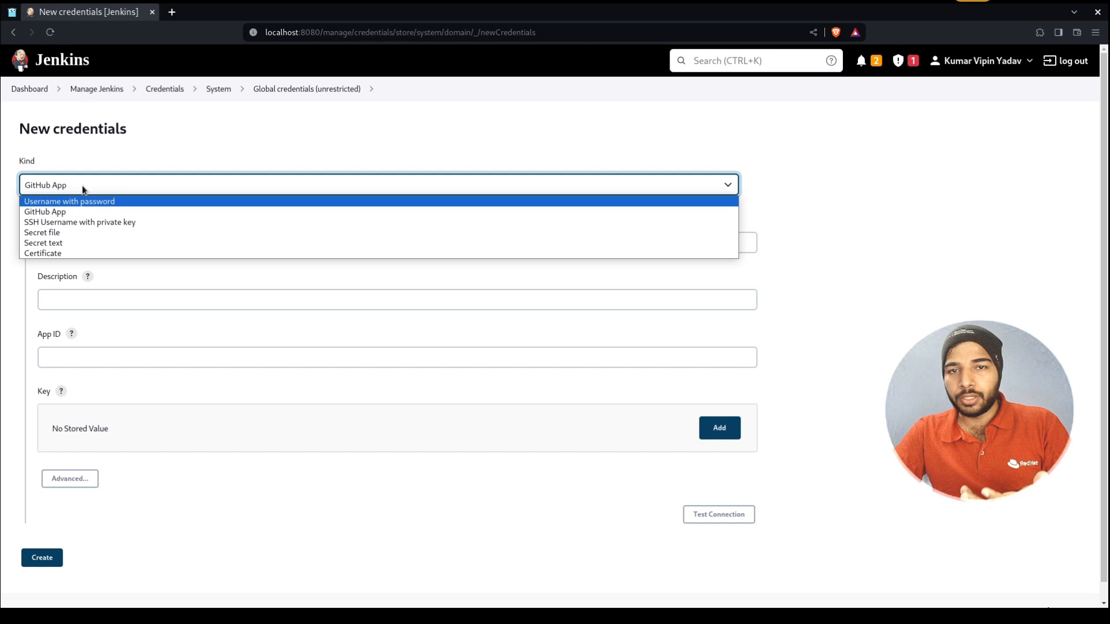
click(88, 202)
click(124, 297)
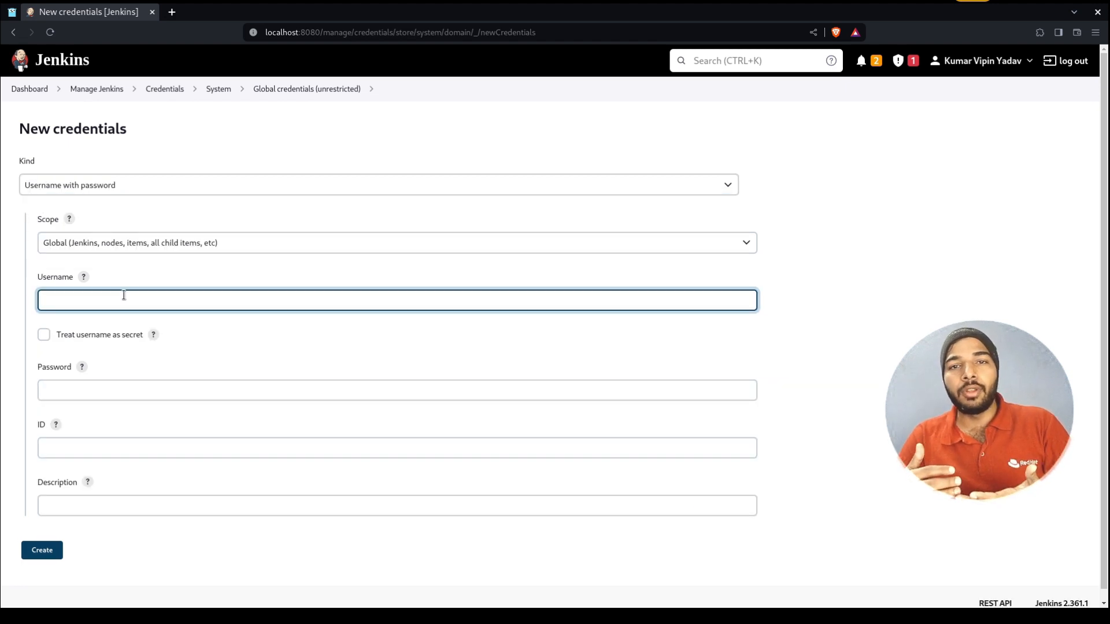
Enter username root and the password, keeping the credential scope Global
text(root)
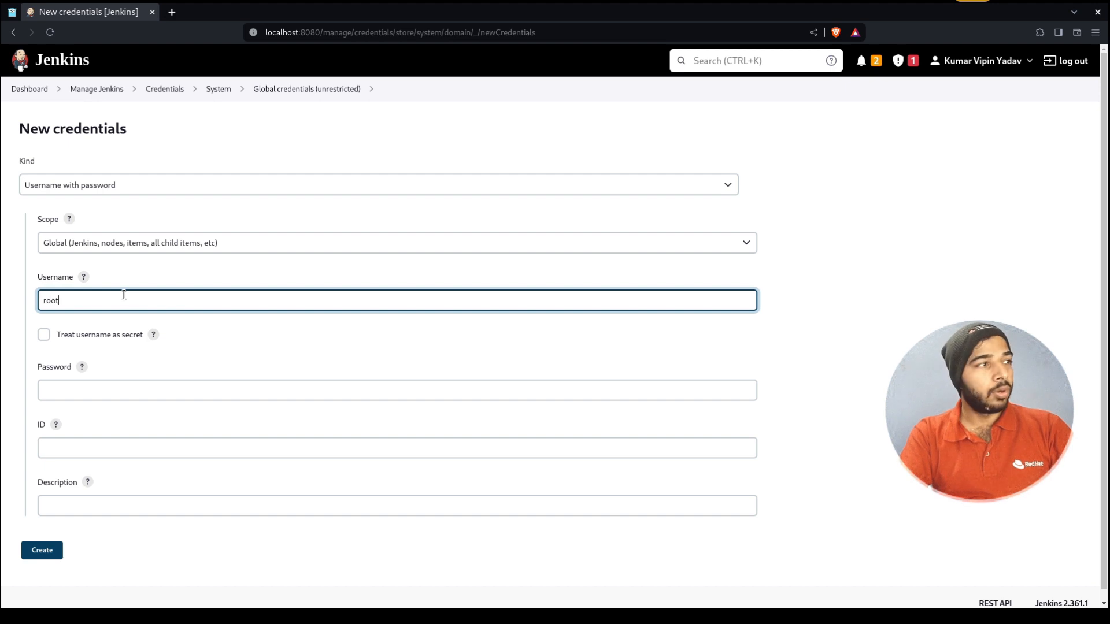
key(Tab)
key(Tab)
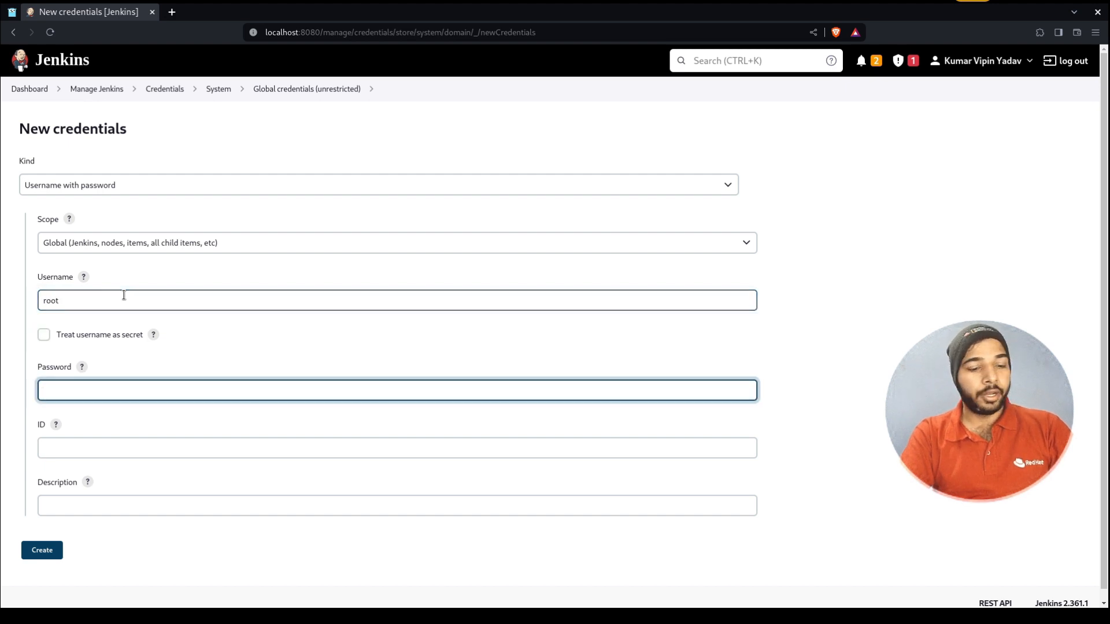
text(******)
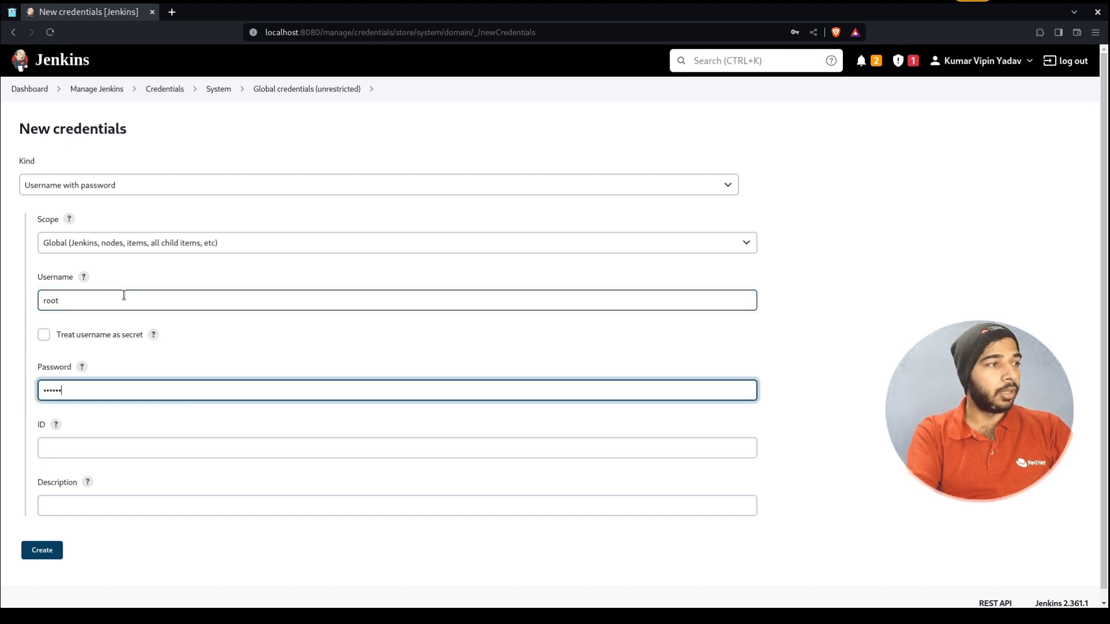
click(728, 250)
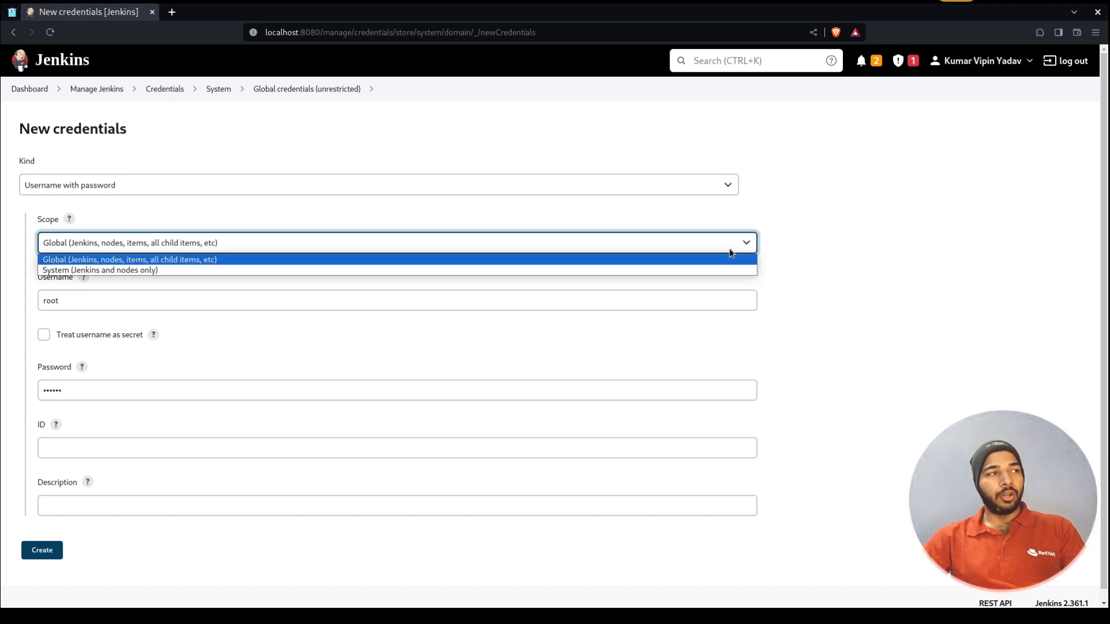
click(882, 265)
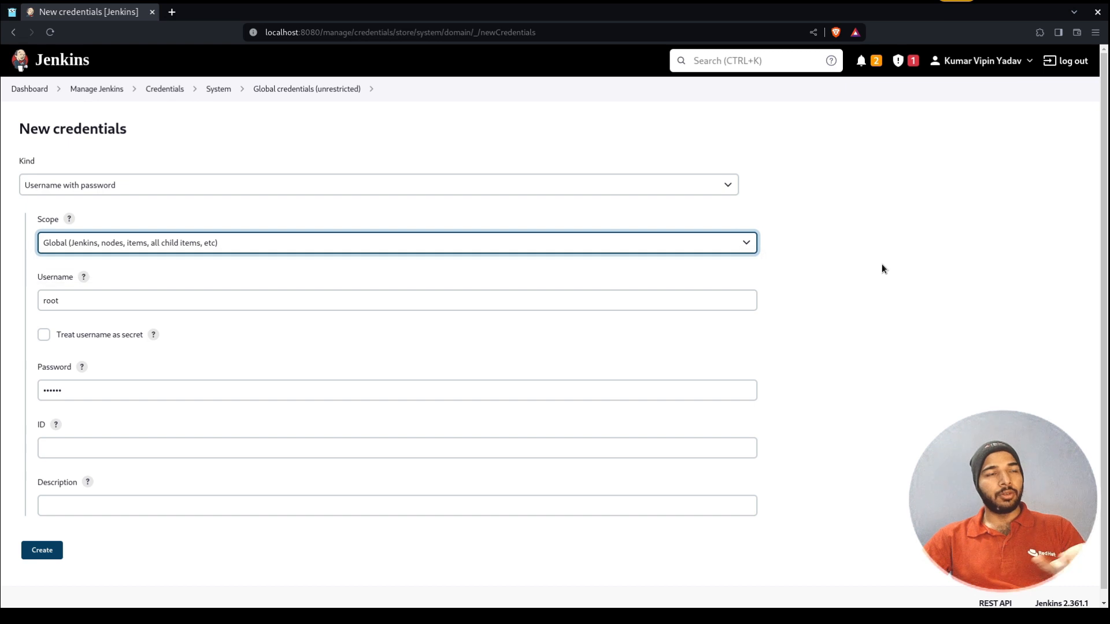
click(676, 244)
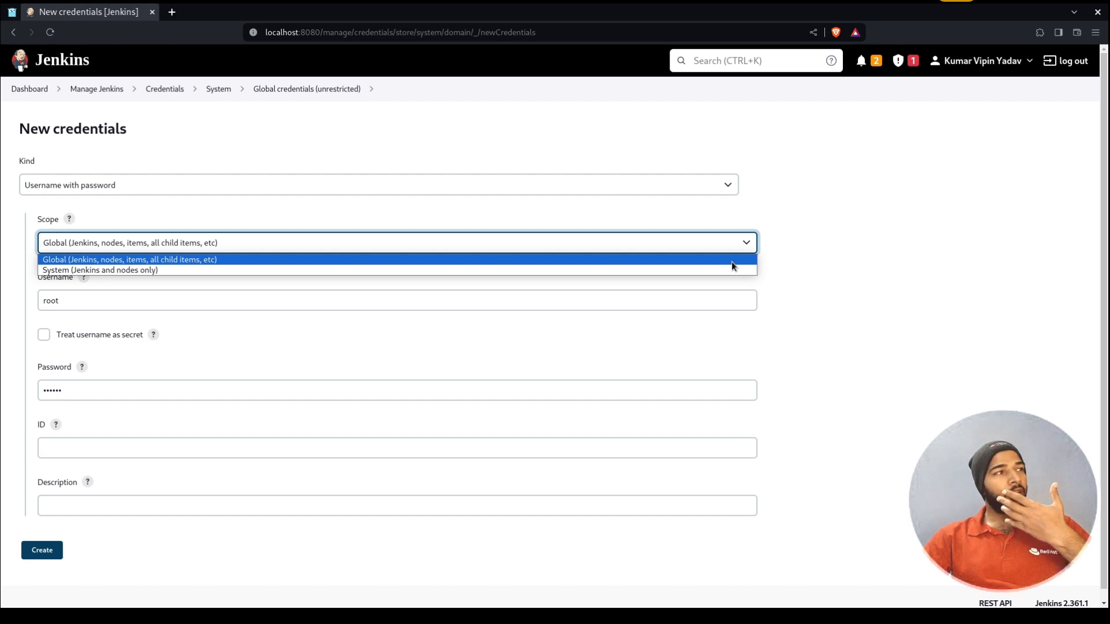
click(840, 255)
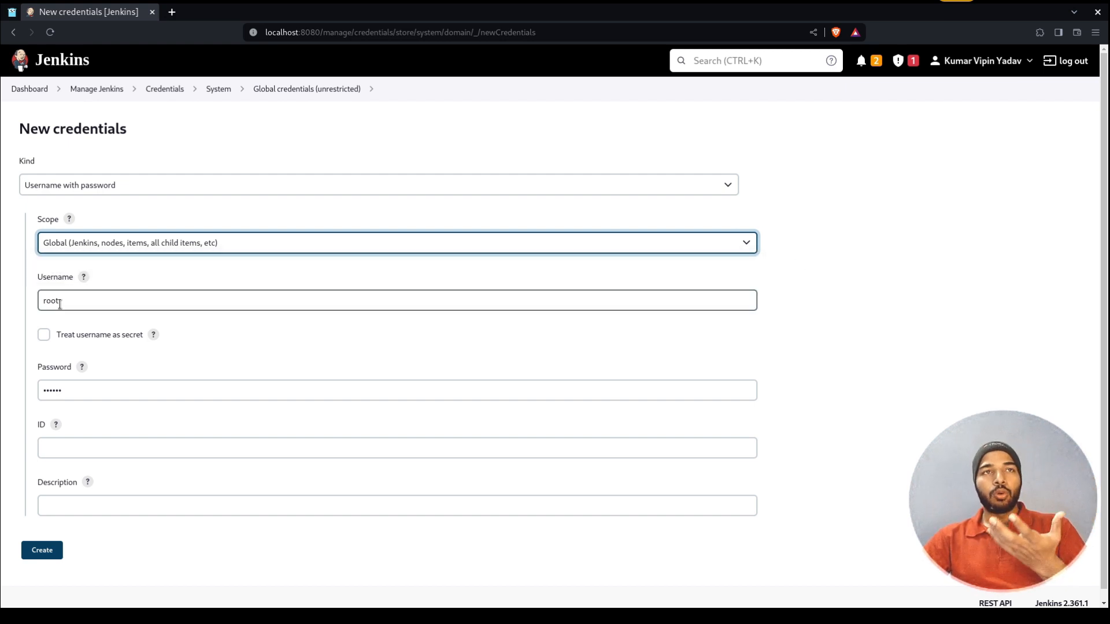
double_click(59, 304)
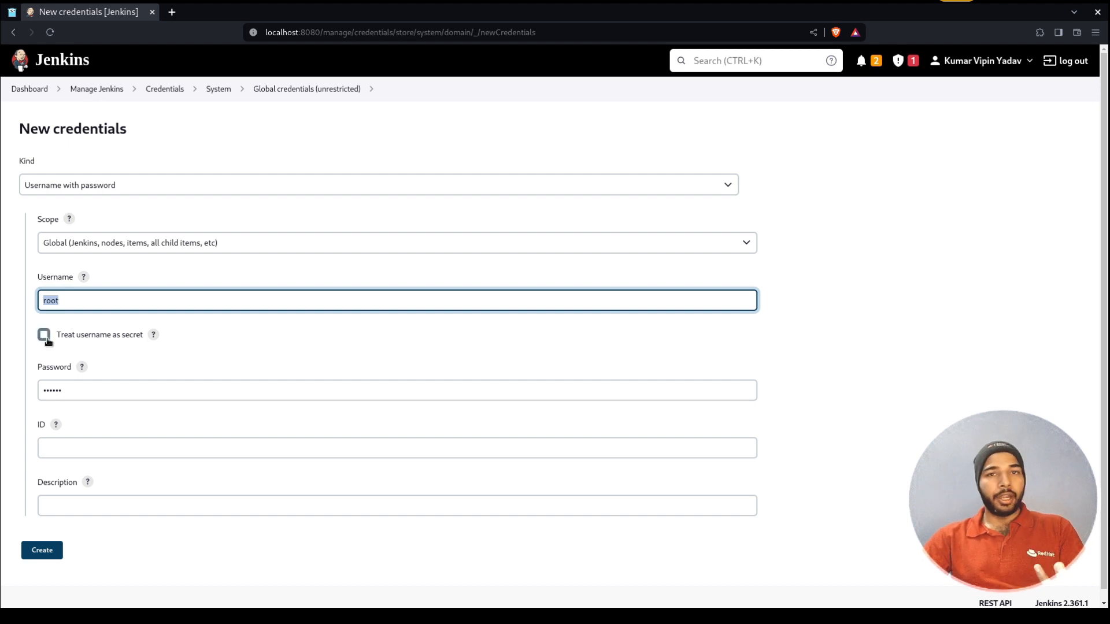
Give the credential ID linux-agent and description 'This is a cred for linux agent', then create it
click(69, 446)
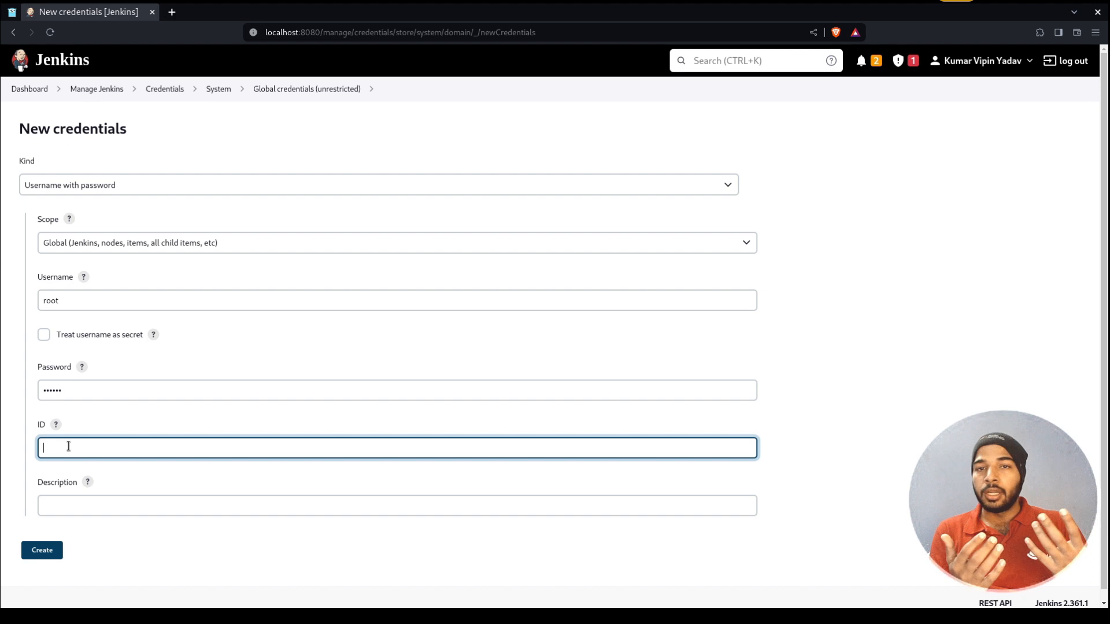
text(linux)
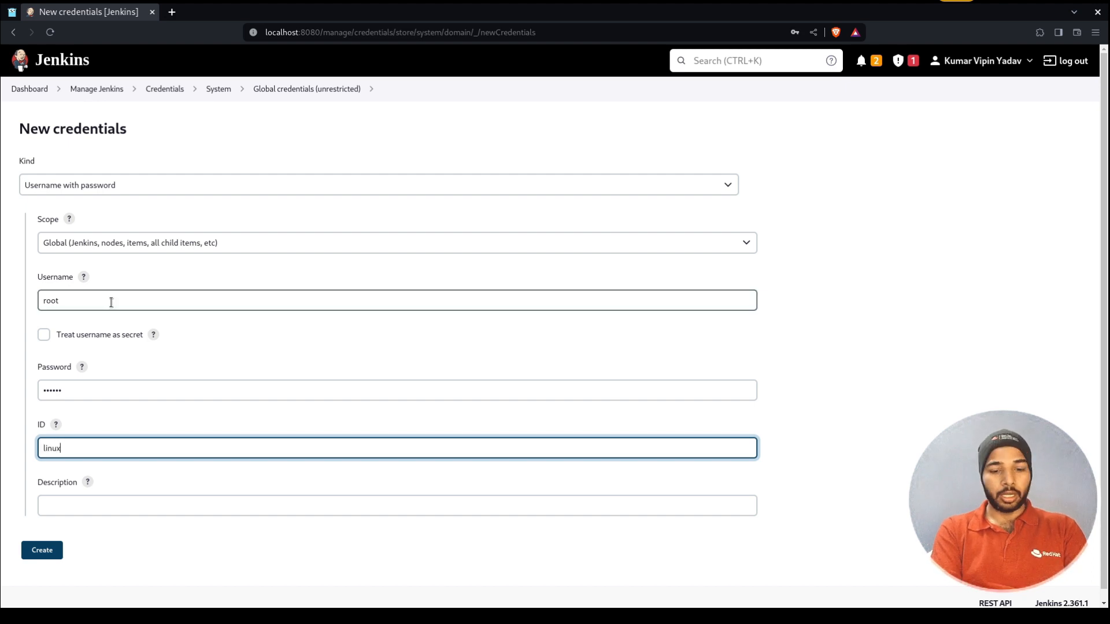
text(-agent)
key(Tab)
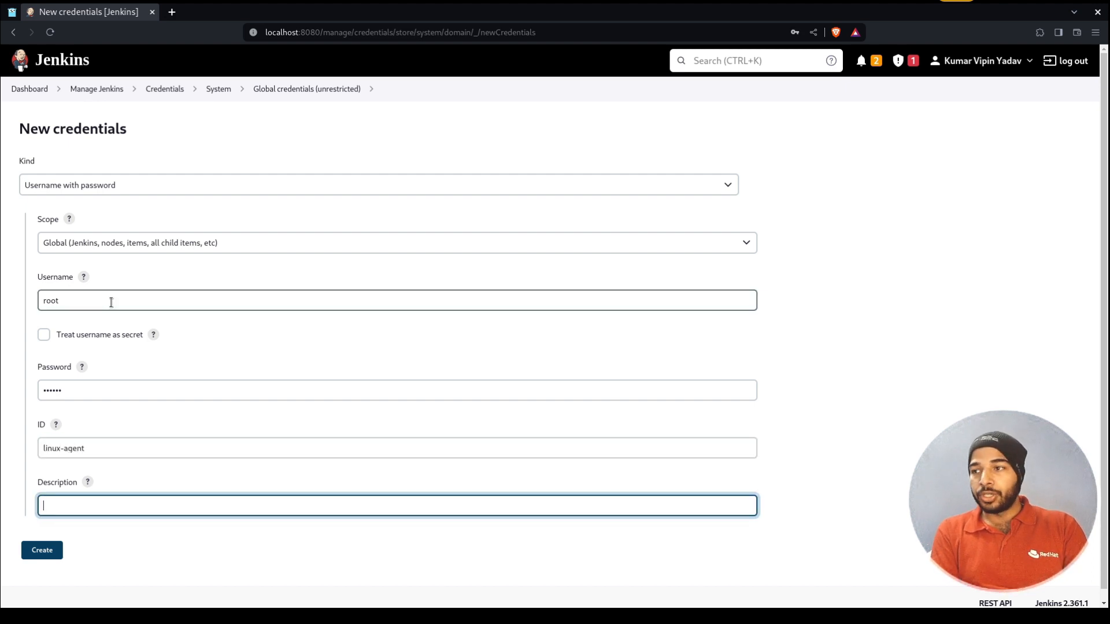
text(This is a cred for linux agent.)
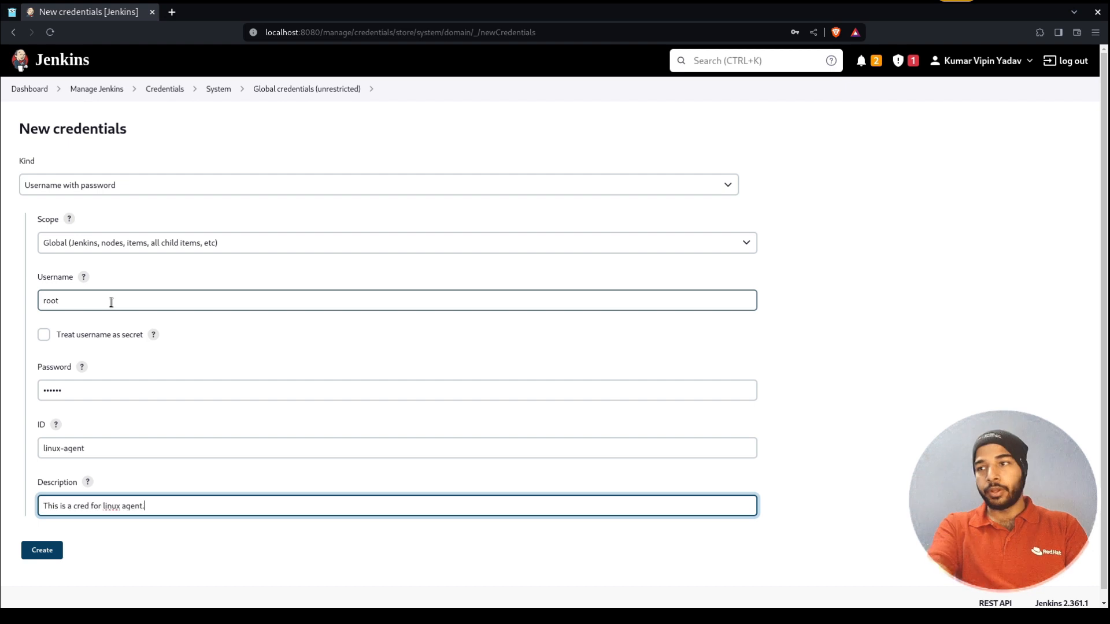
click(55, 554)
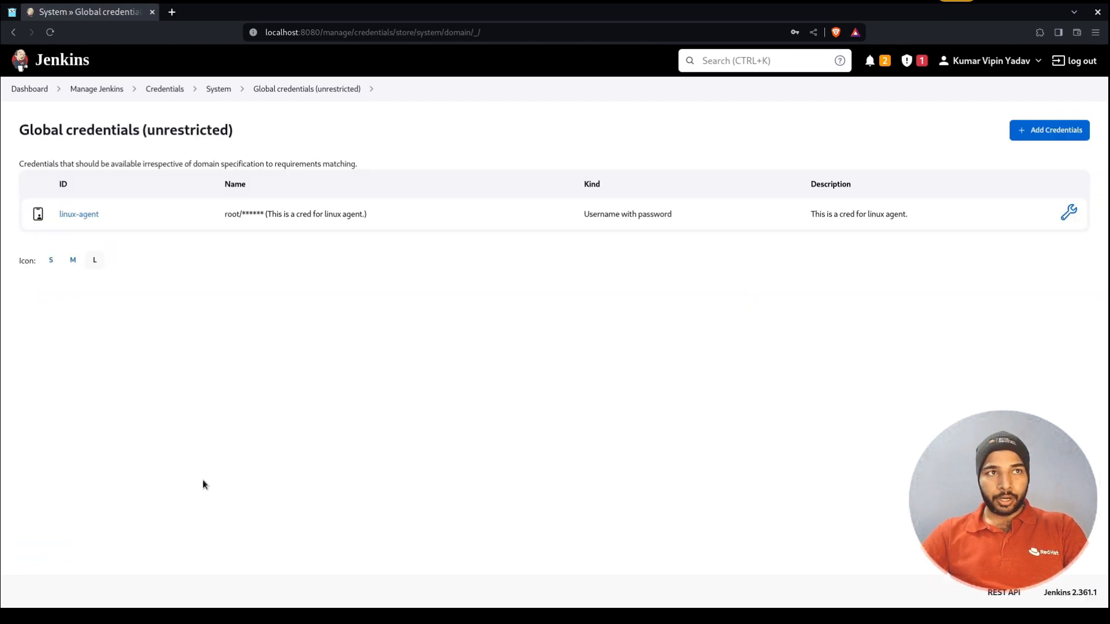
Update the linux-agent credential to treat its username as secret, save, and return to the list
double_click(228, 218)
click(251, 218)
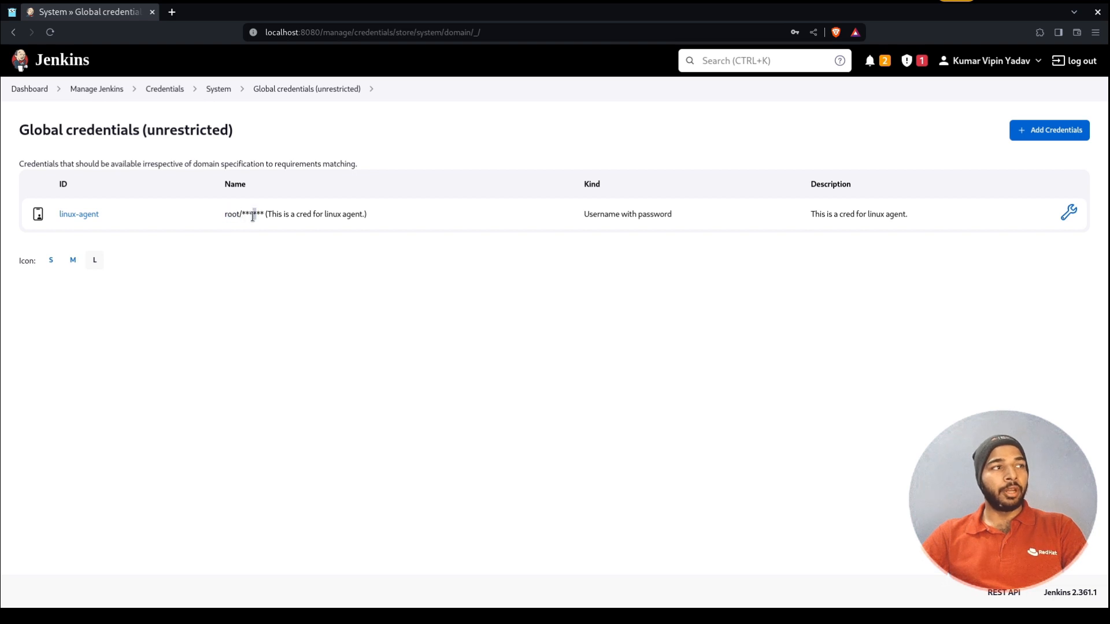
double_click(589, 223)
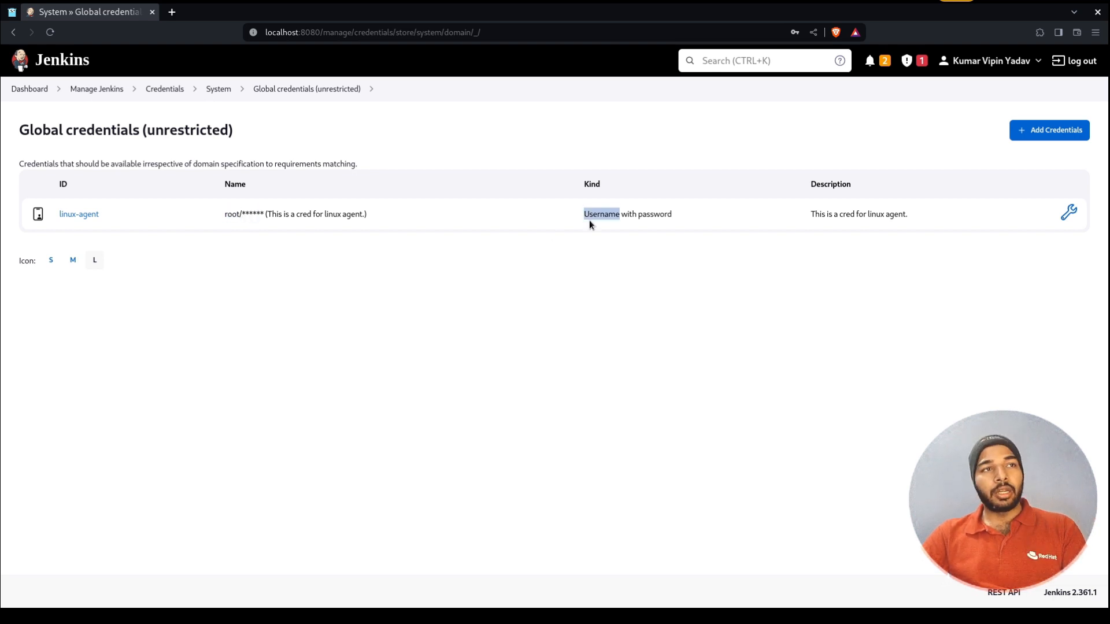
triple_click(825, 217)
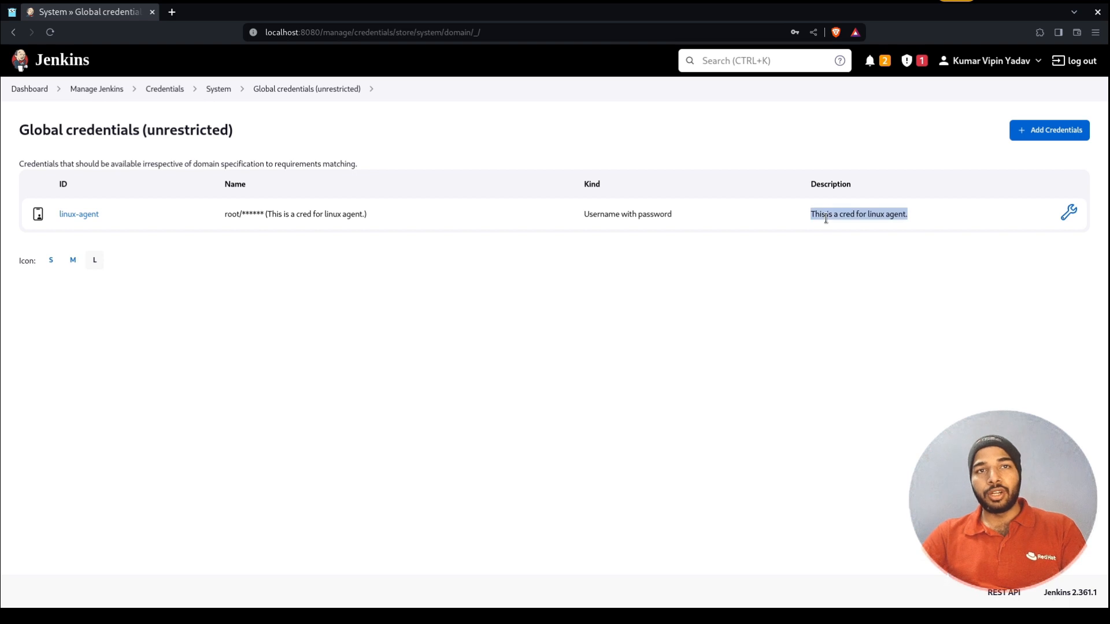
click(74, 216)
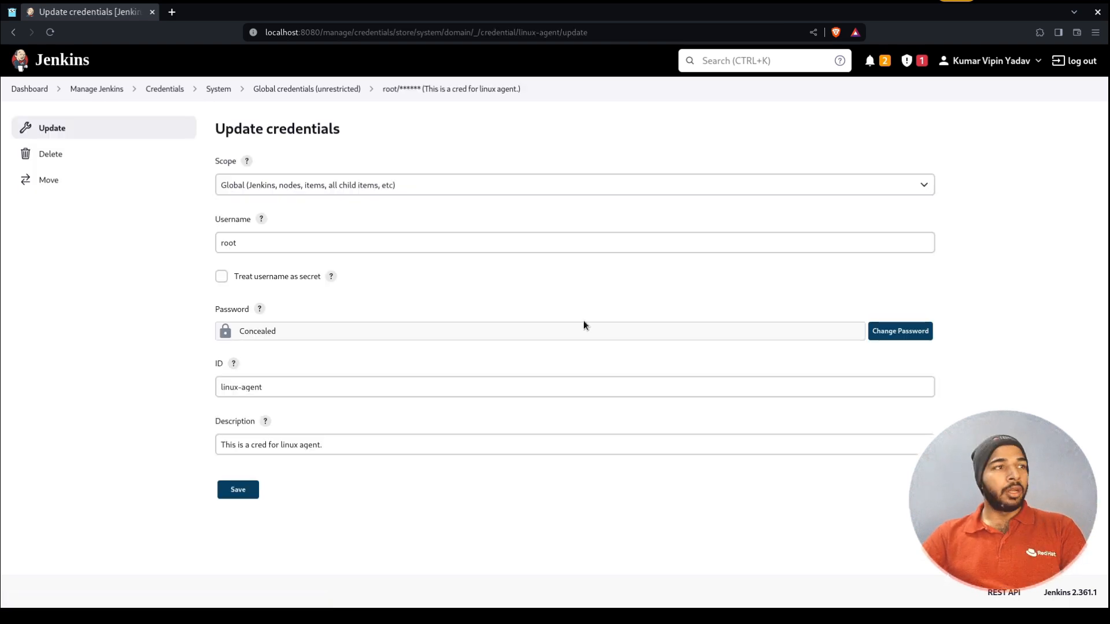
click(263, 280)
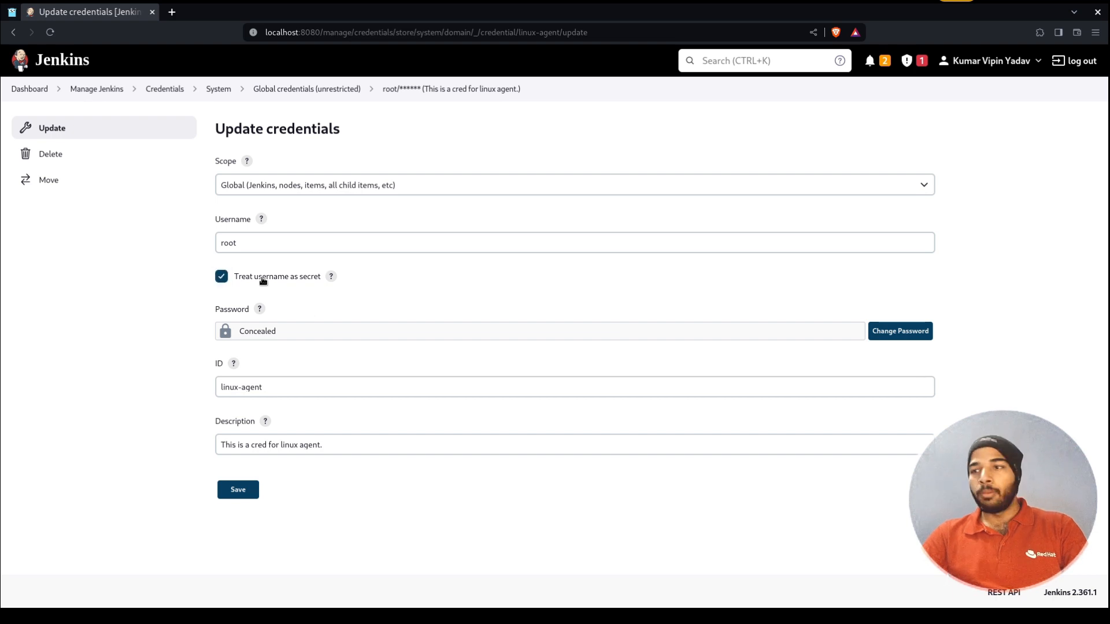
click(238, 490)
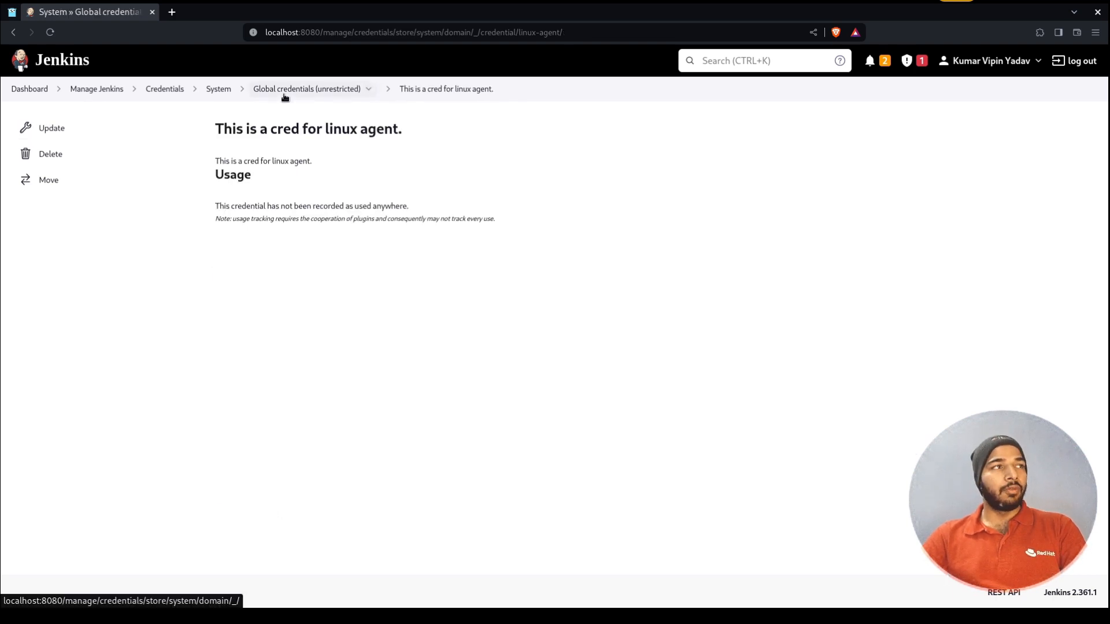
click(285, 97)
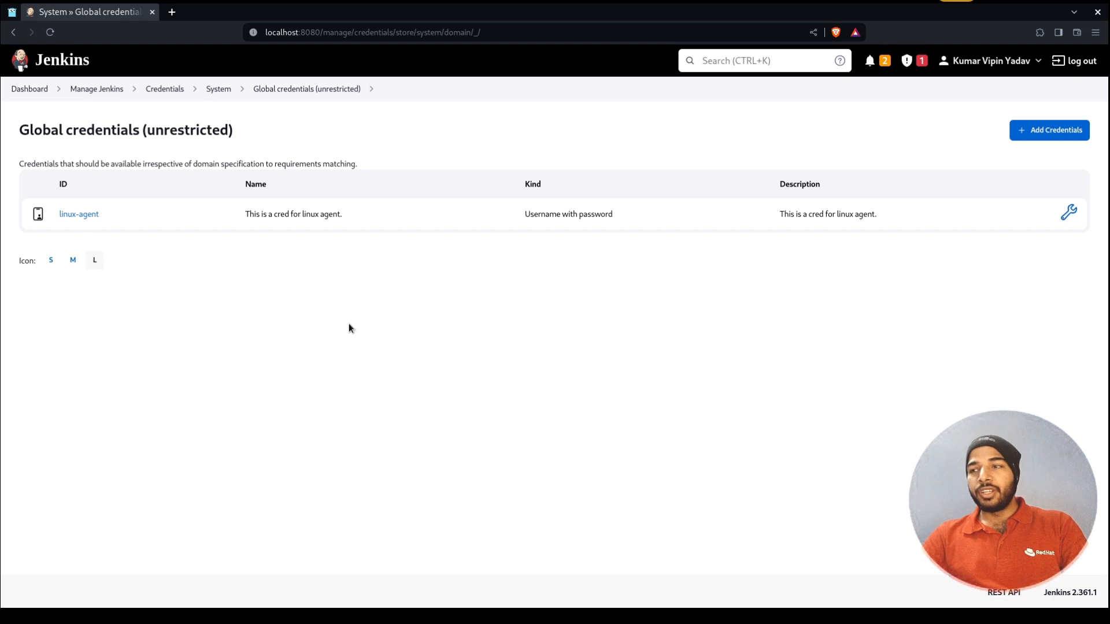
triple_click(281, 214)
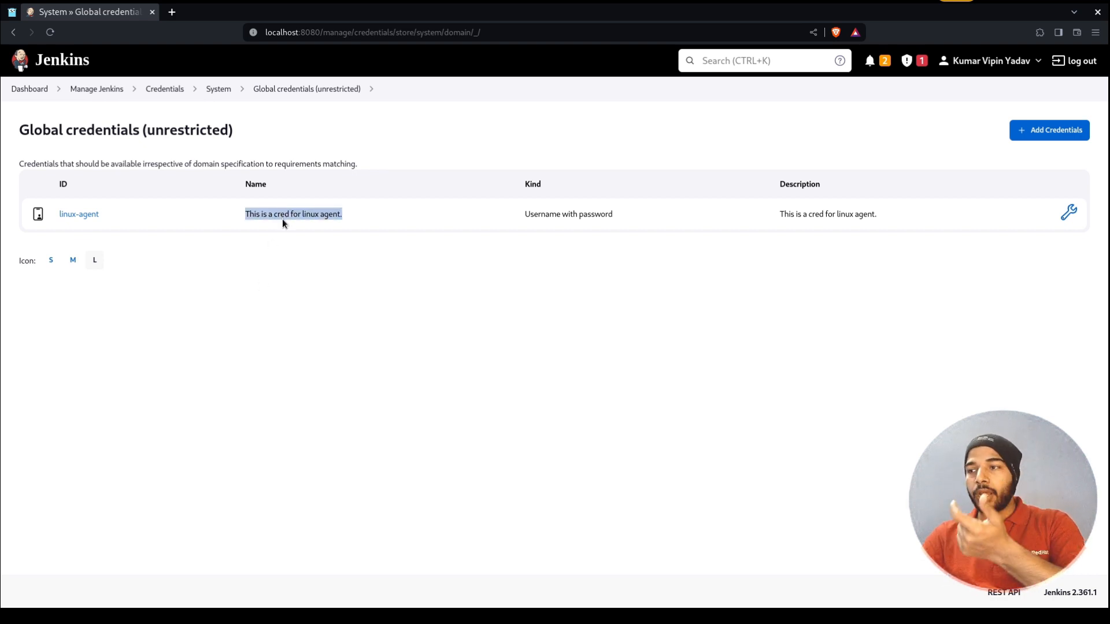
click(282, 218)
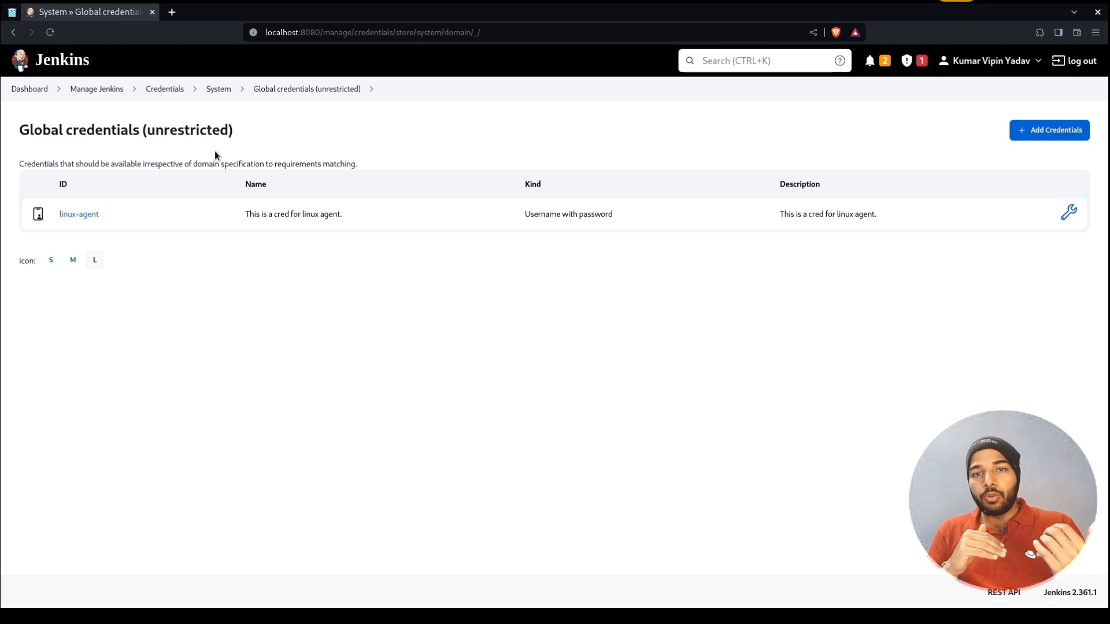
Open Manage Nodes and Clouds, which lists only the Built-In Node, then switch to the terminal
click(97, 88)
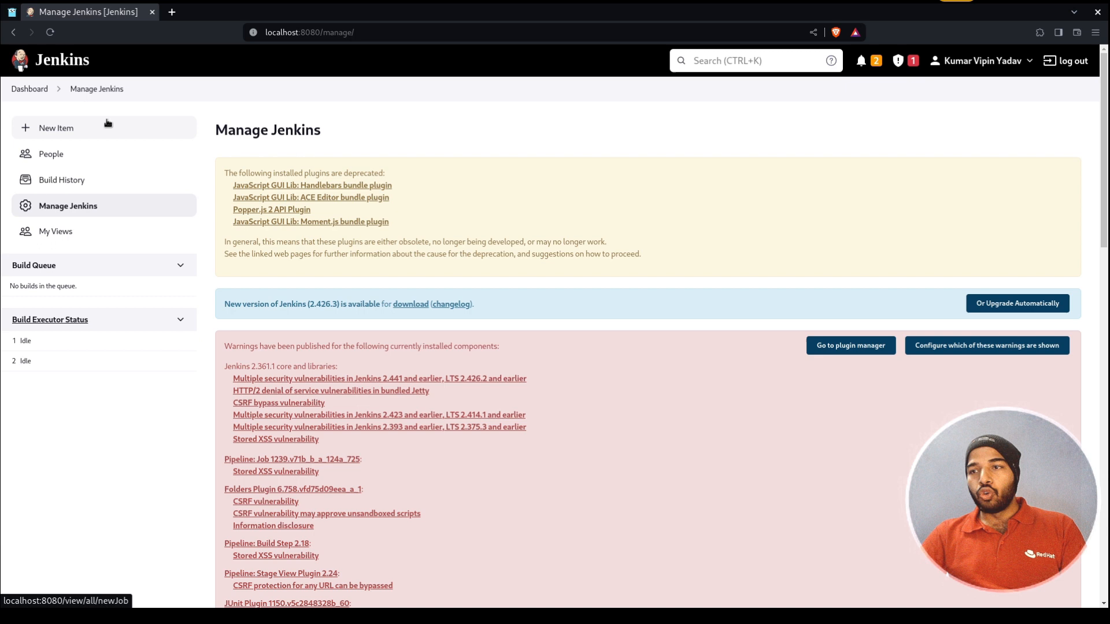
scroll(106, 123, down, 15)
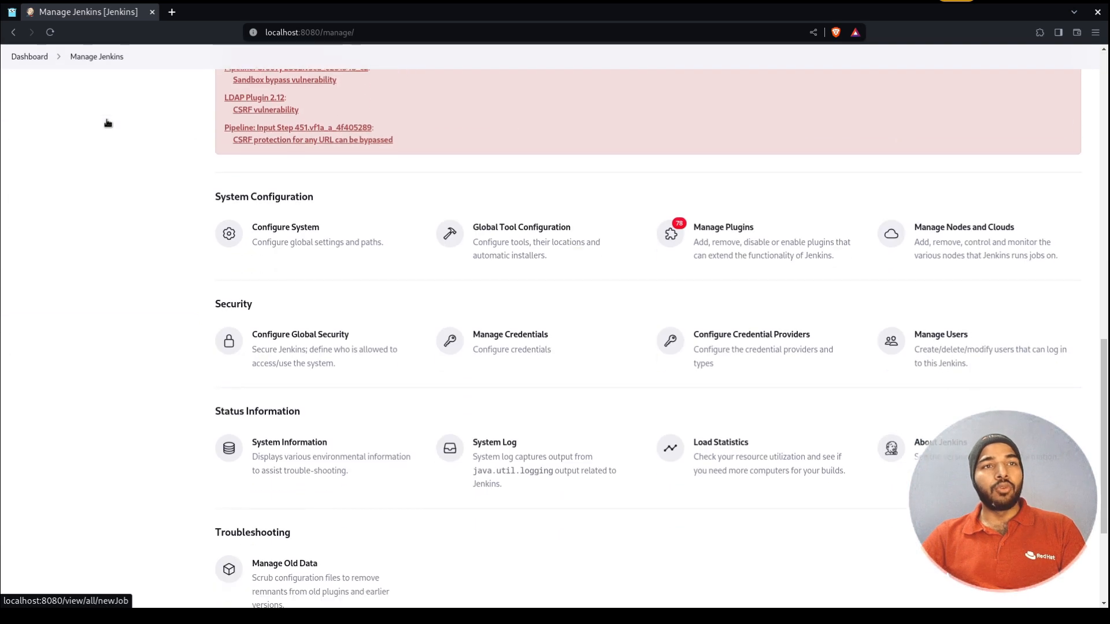
click(925, 238)
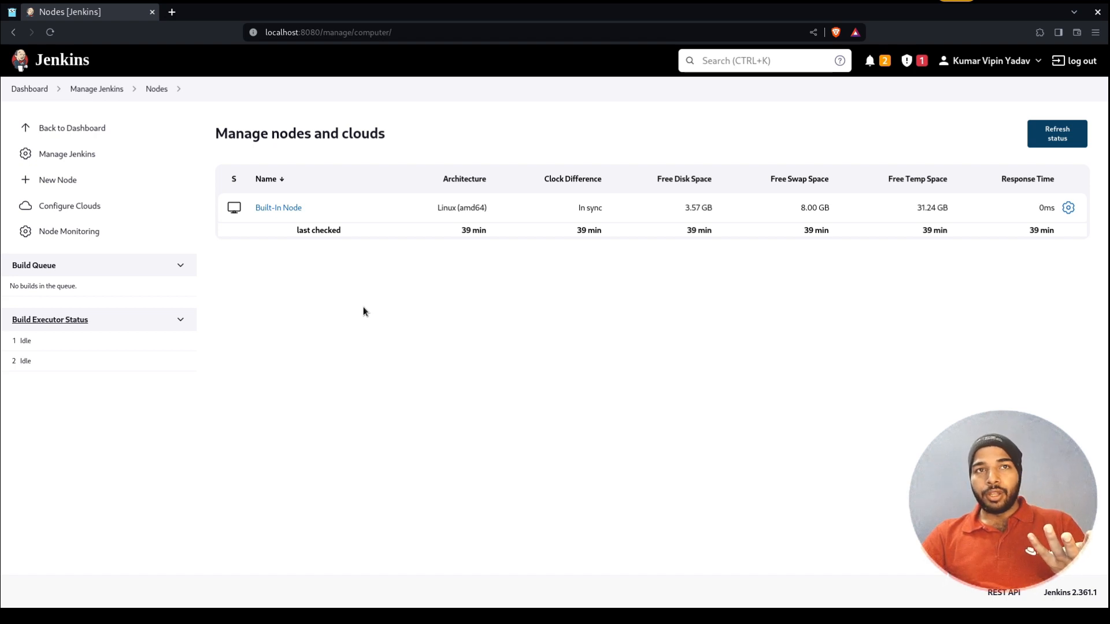
key(alt+Tab)
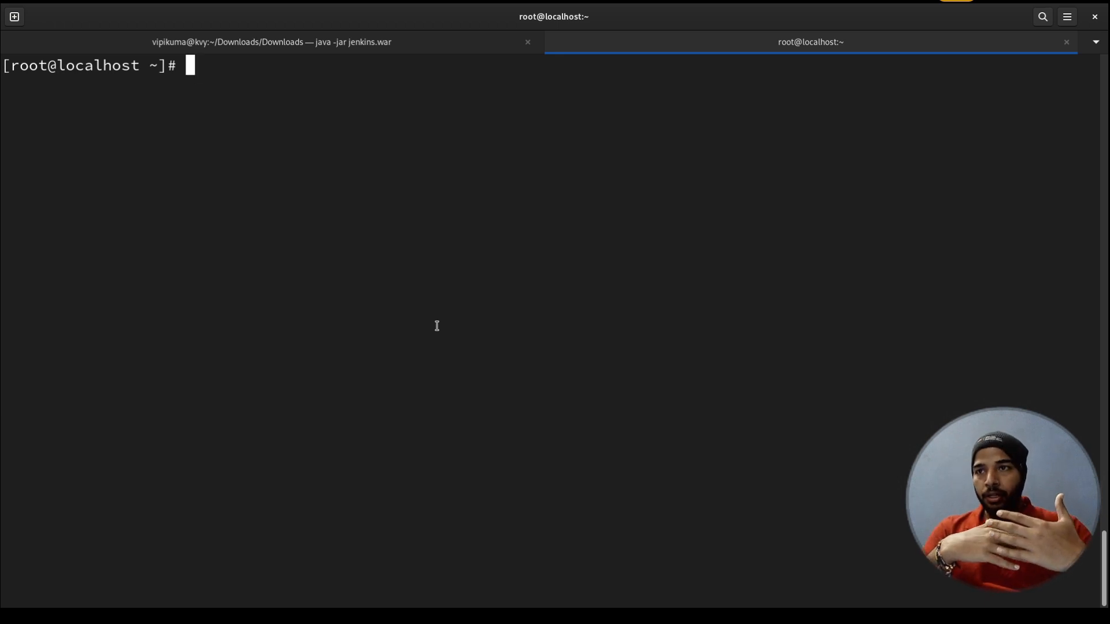
Run 'rpm -qa | grep openjdk' and 'ip a' to check Java and the host's network interfaces
text(rpm -qa | )
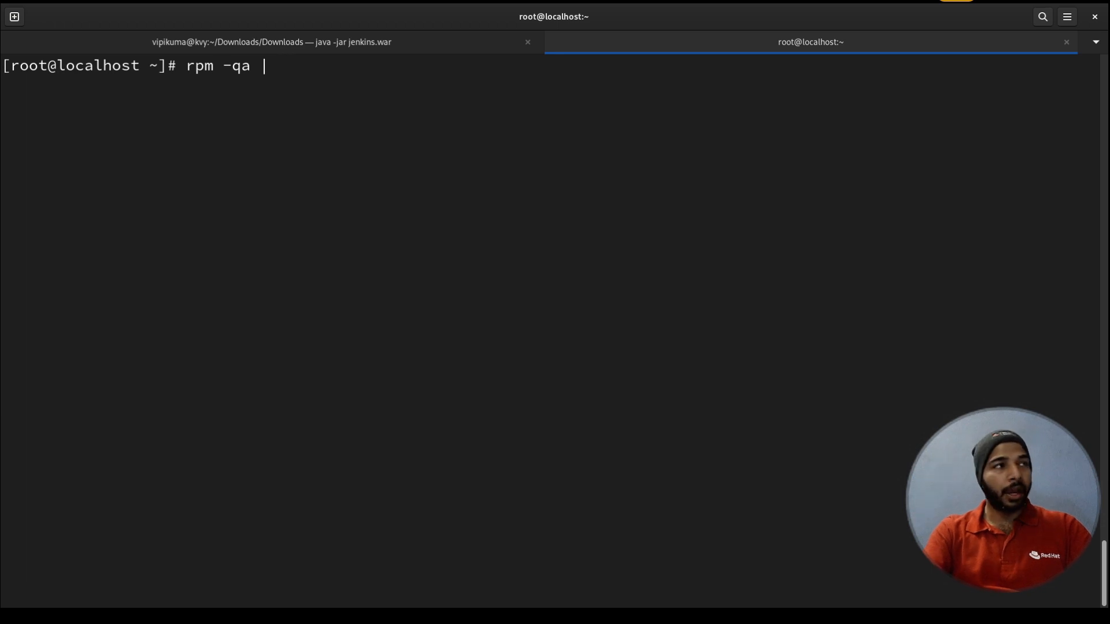
text(grep )
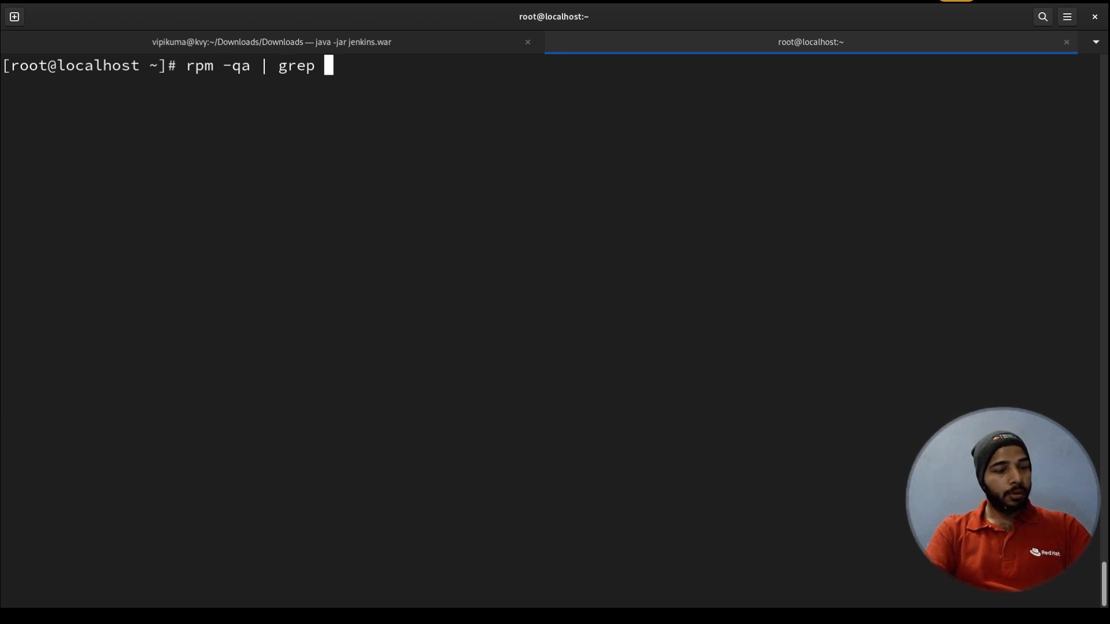
text(openjdk)
key(Return)
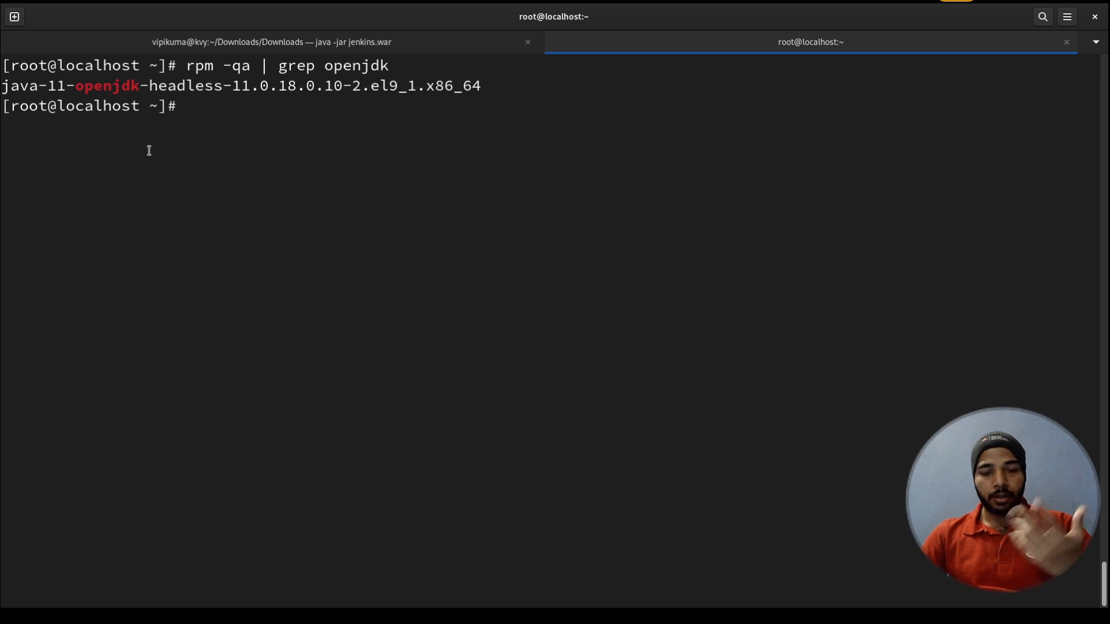
text(ip a)
key(Return)
Copy the host IP 10.74.48.230, clear the terminal, and return to the Jenkins nodes page
drag(196, 267, 90, 268)
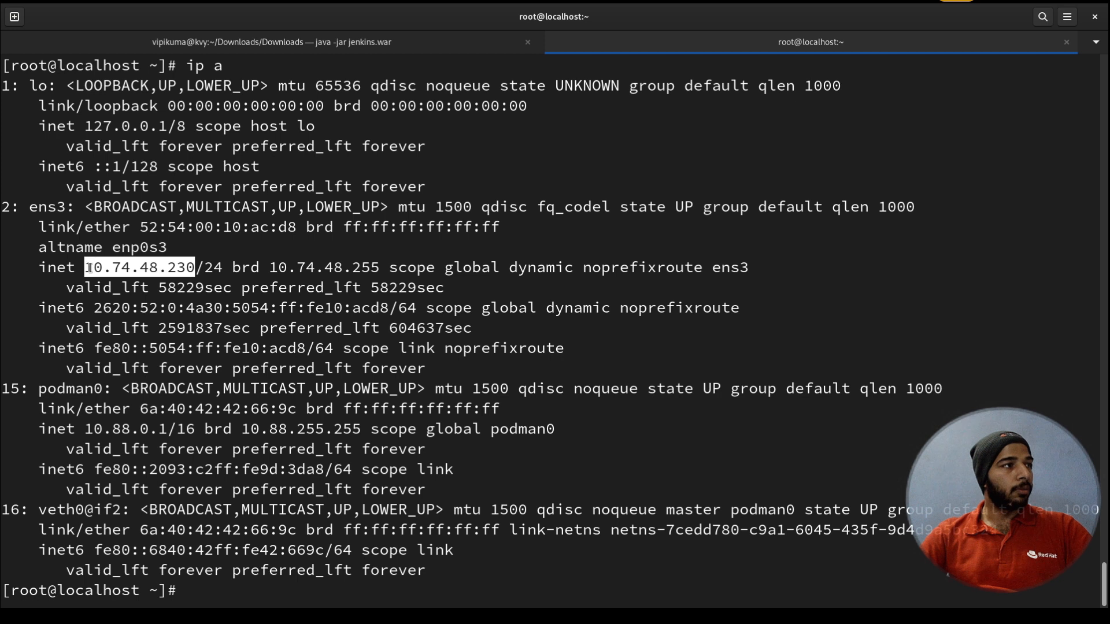
right_click(89, 268)
click(134, 292)
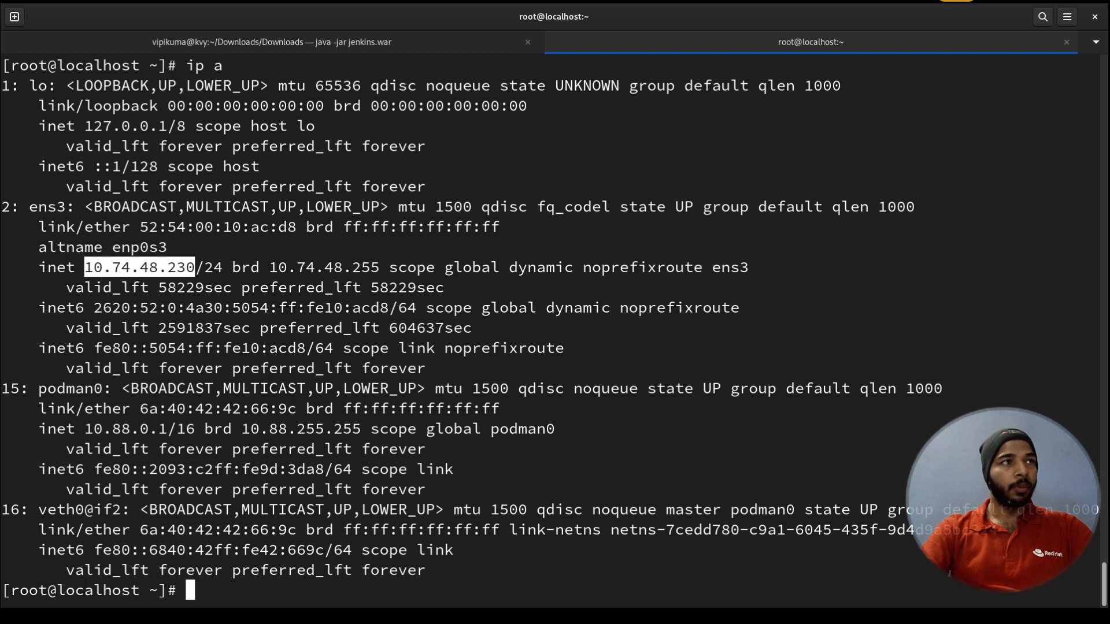
key(ctrl+l)
key(super)
click(649, 320)
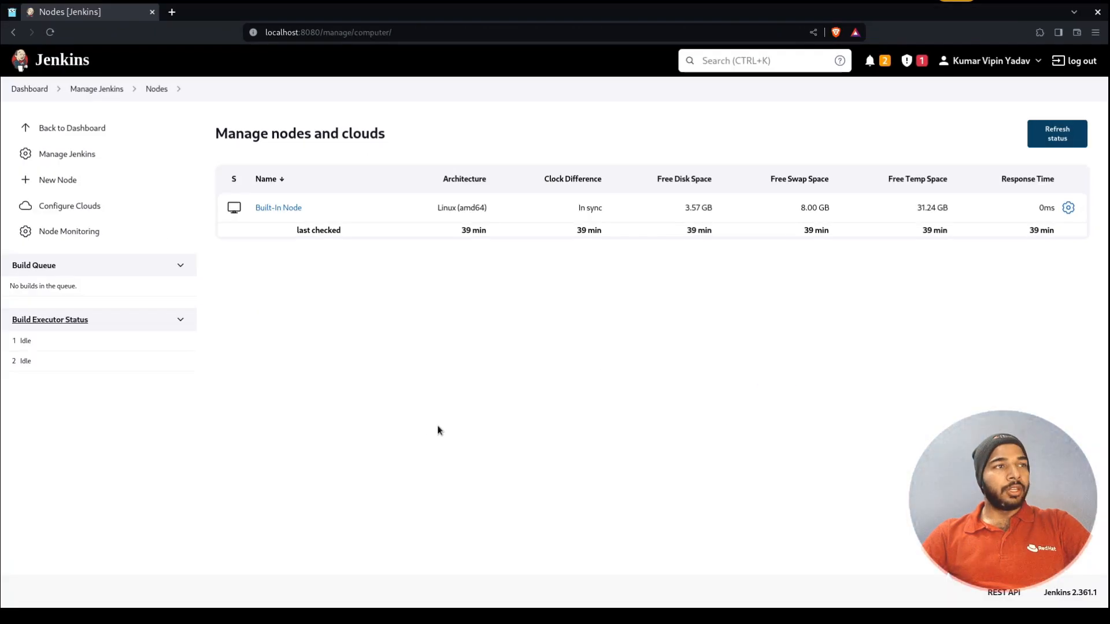
Create a new permanent agent node named 'linux-aqne'
click(93, 187)
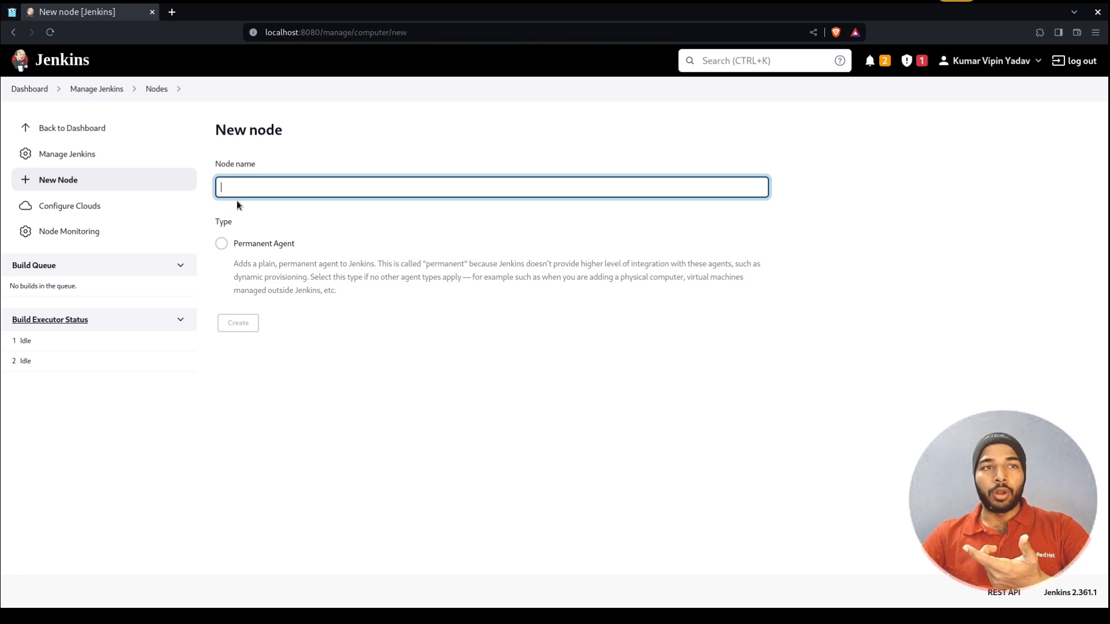
text(linux-aqne)
click(250, 249)
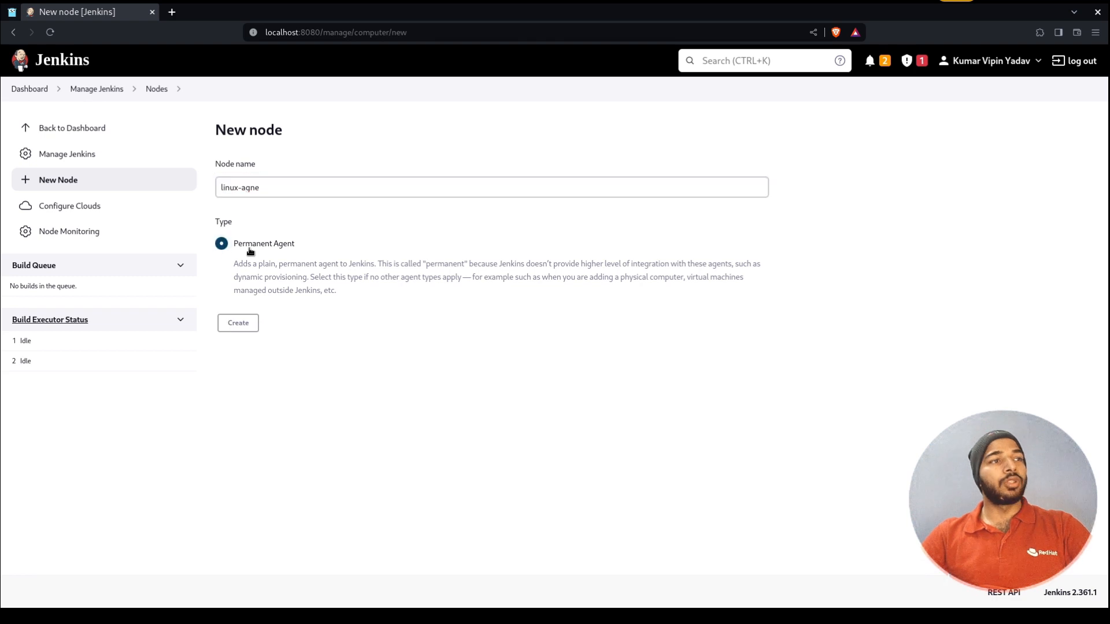
click(238, 322)
Give the node description 'This node is to run linux automation.', 2 executors, root /tmp/, label agent1
click(307, 209)
text(This n)
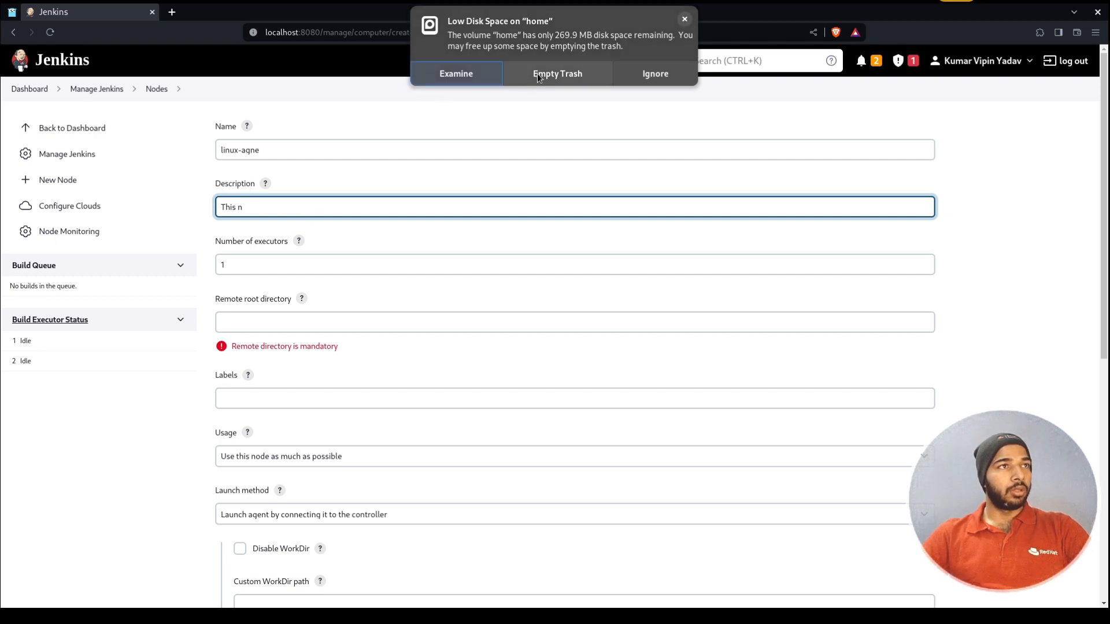
text(ode is to run linux automation.)
key(Tab)
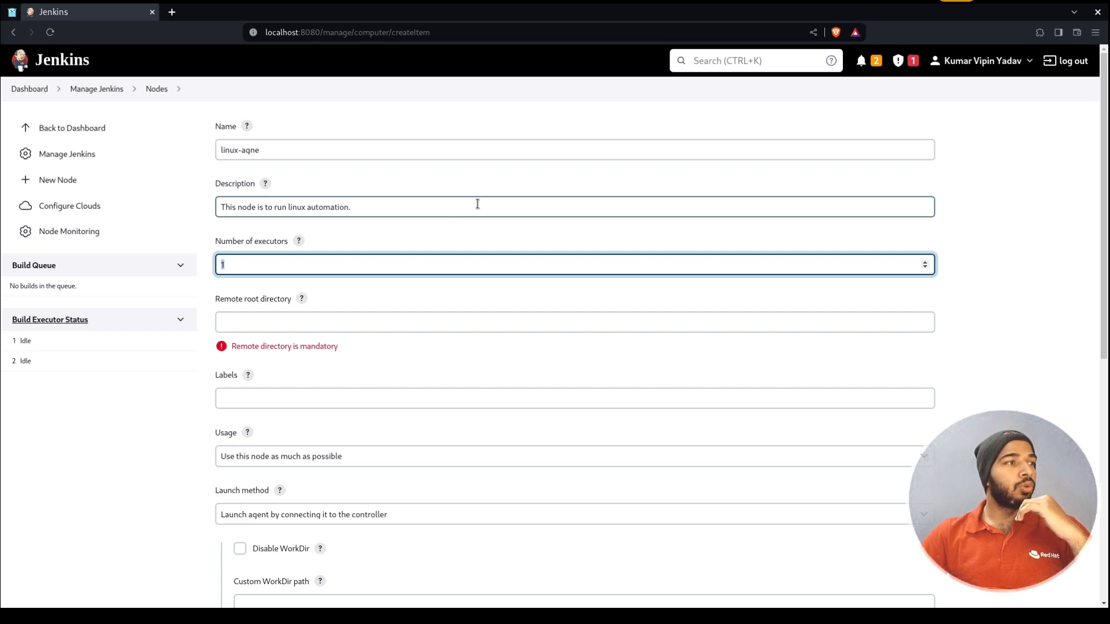
text(2)
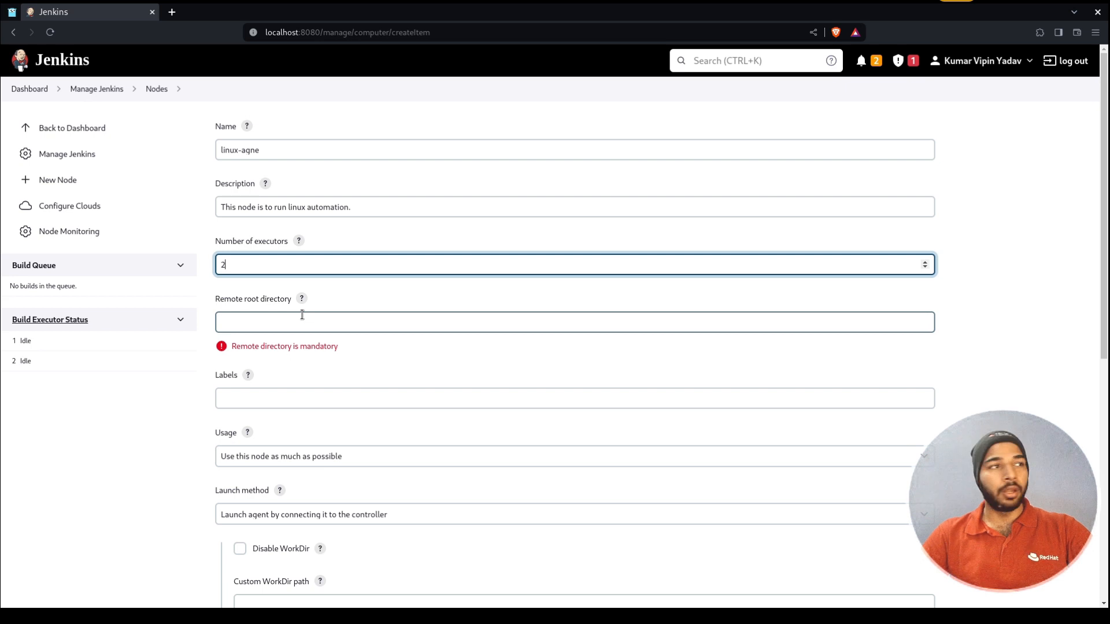
click(302, 315)
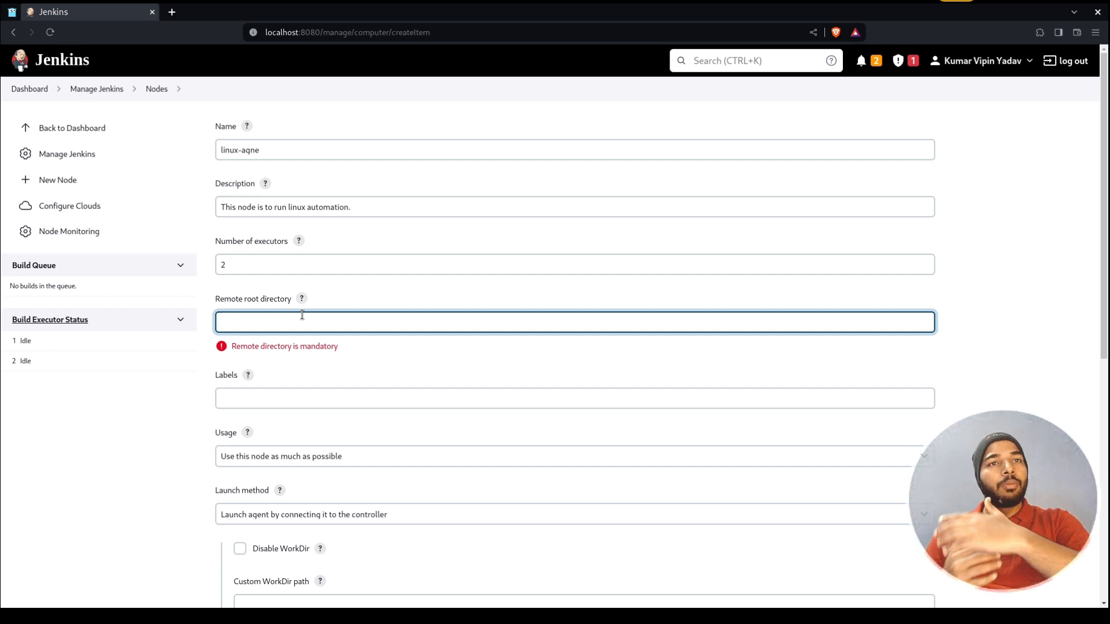
text(/ho)
key(BackSpace)
key(BackSpace)
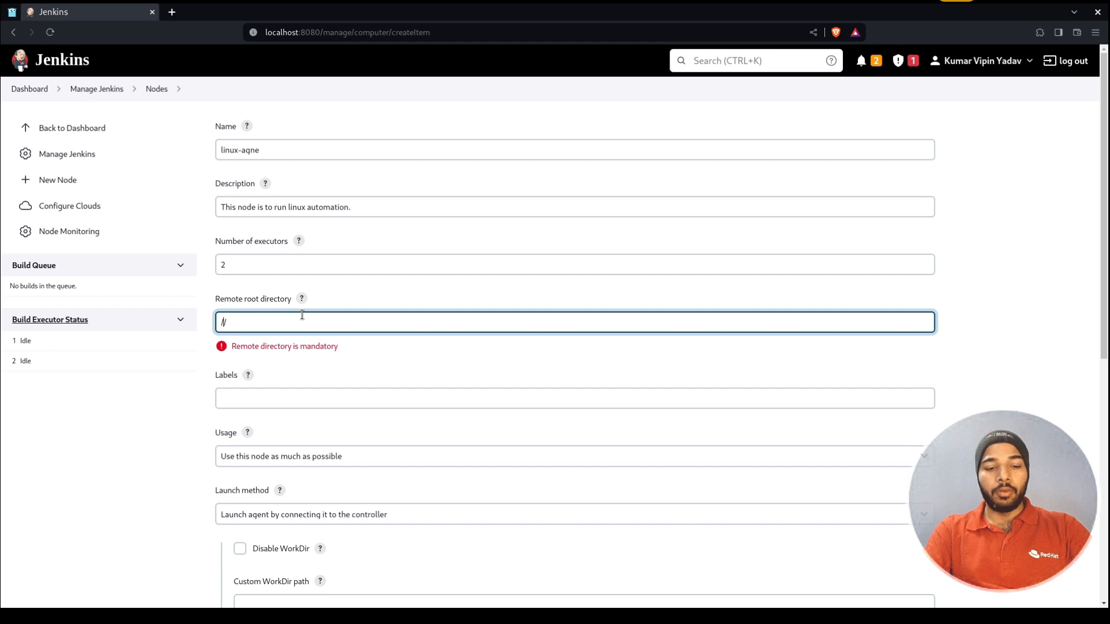
text(tmp/)
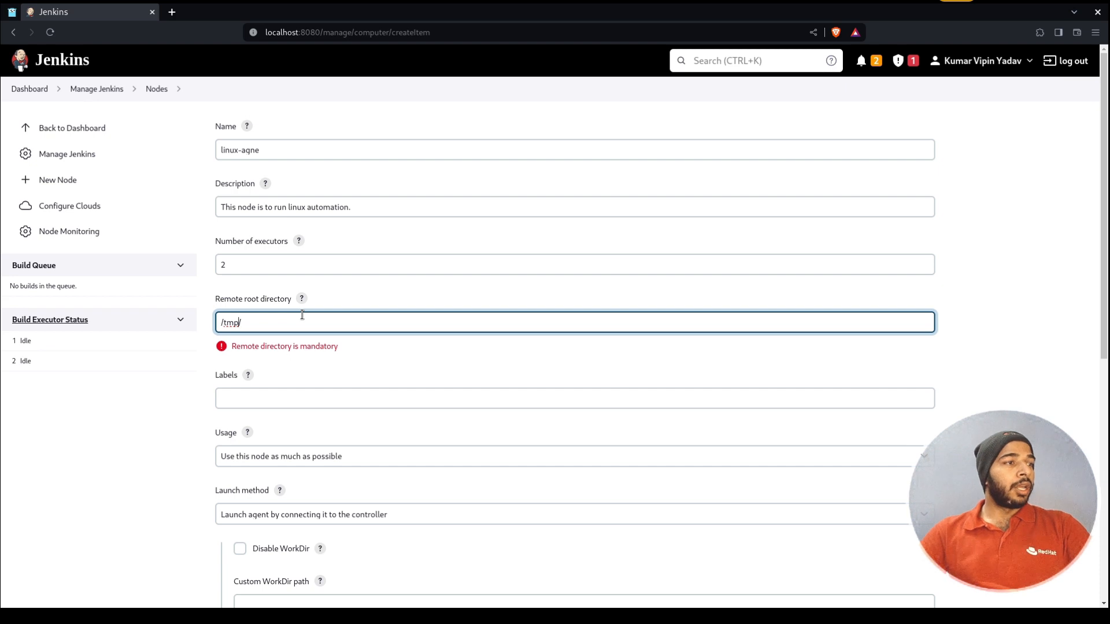
click(336, 379)
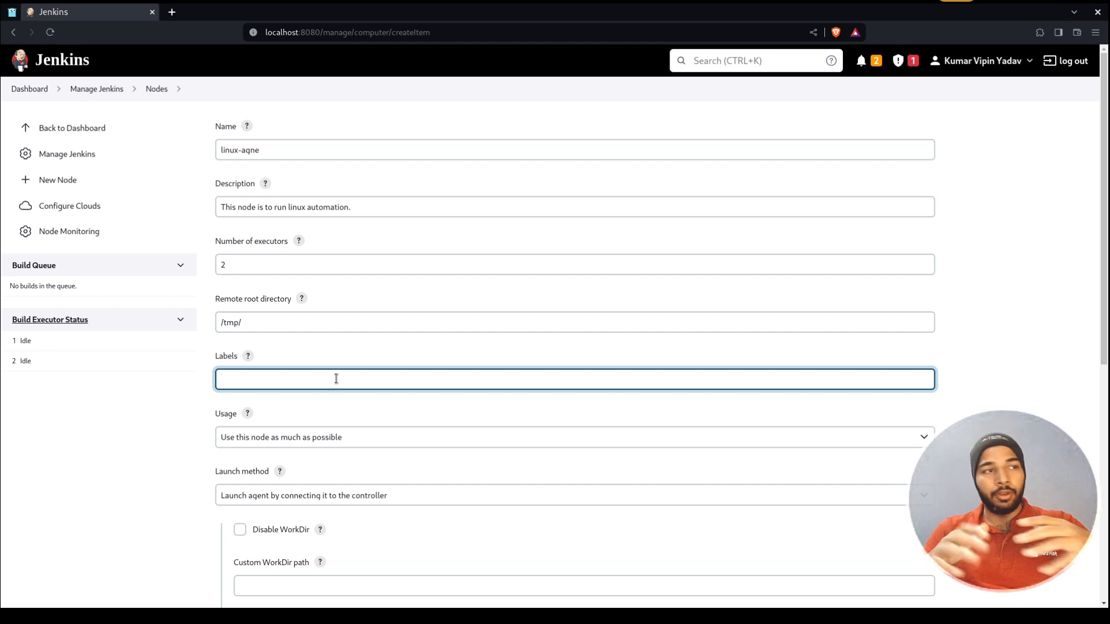
text(agent1)
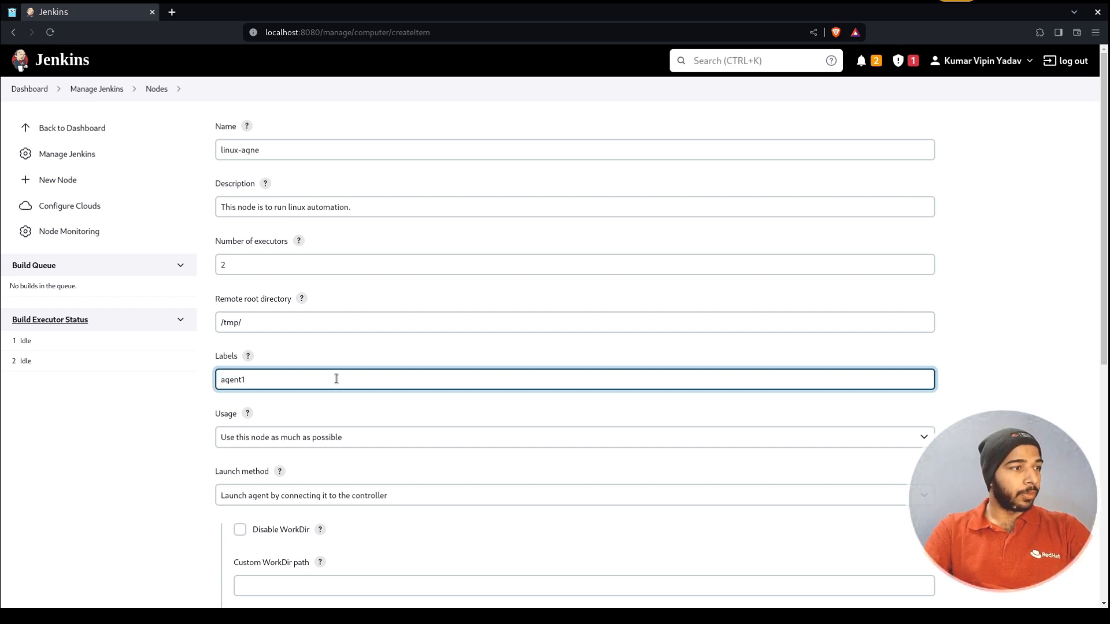
Set node usage to 'Only build jobs with label expressions matching this node'
scroll(408, 370, down, 1)
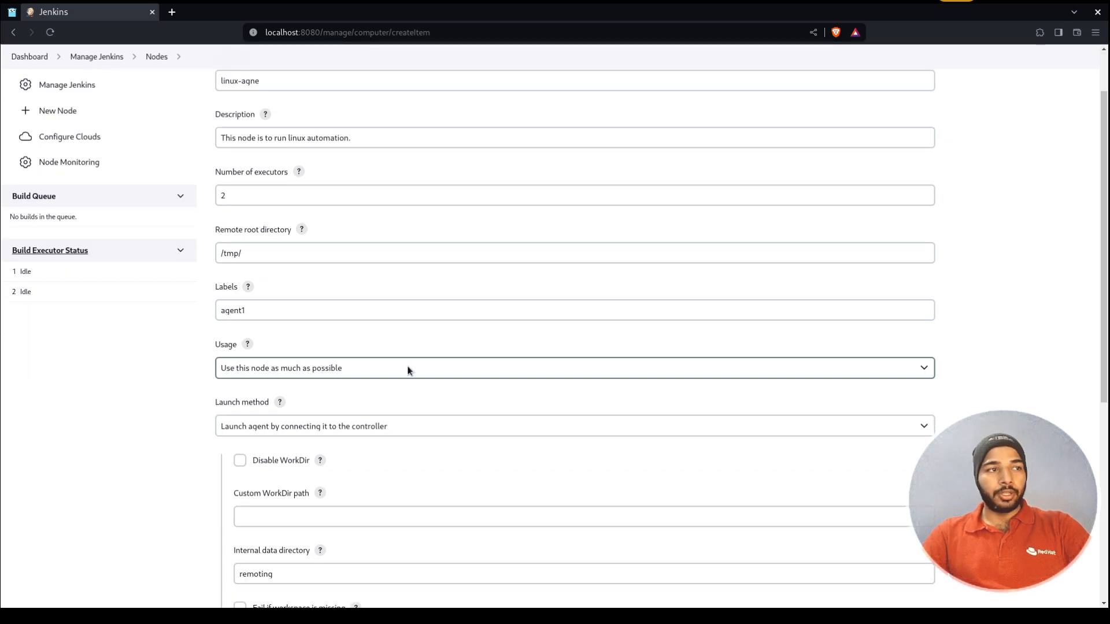
click(407, 371)
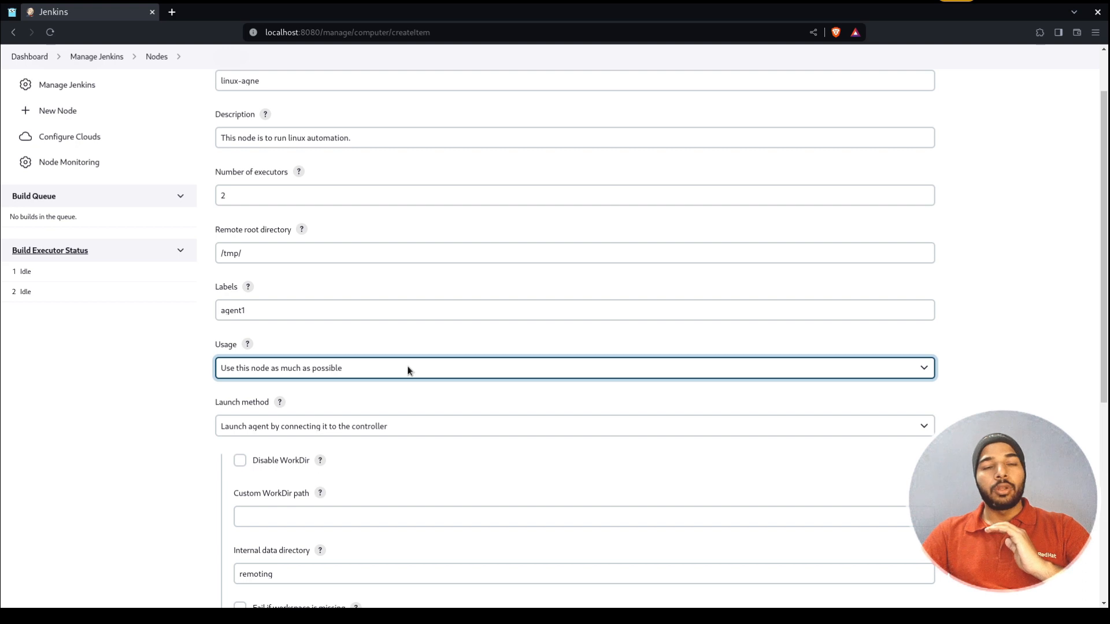
click(407, 370)
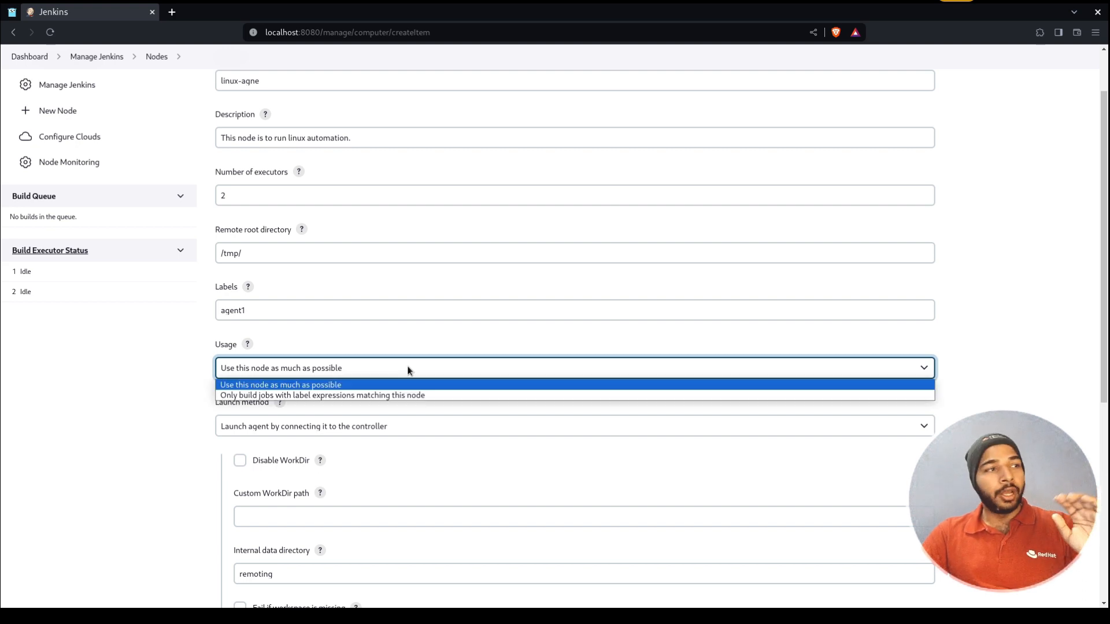
click(392, 397)
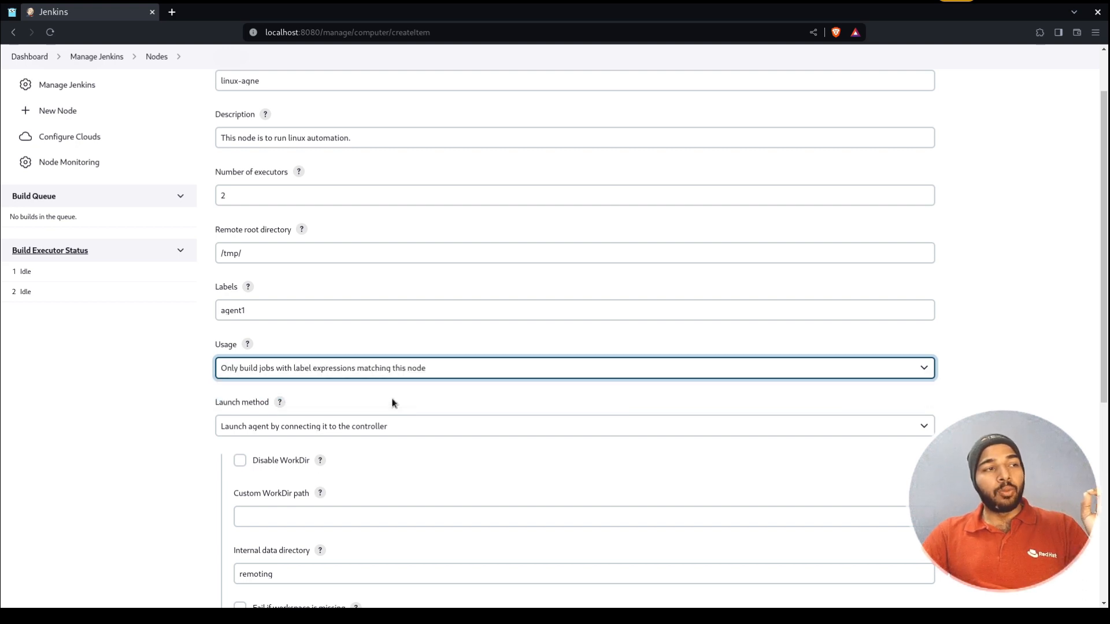
double_click(287, 312)
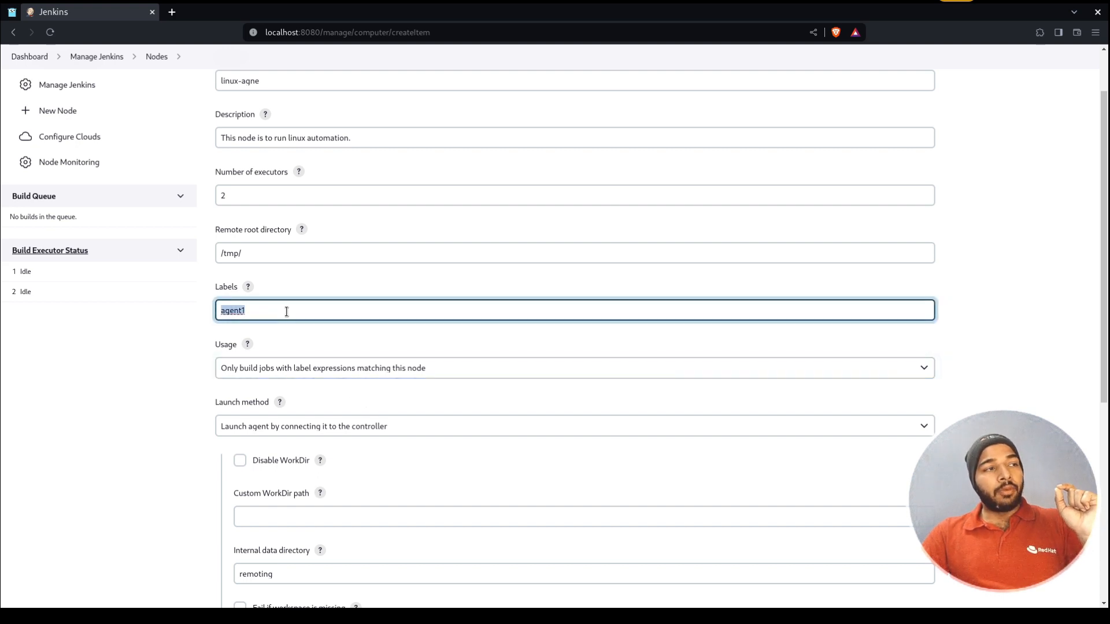
click(317, 353)
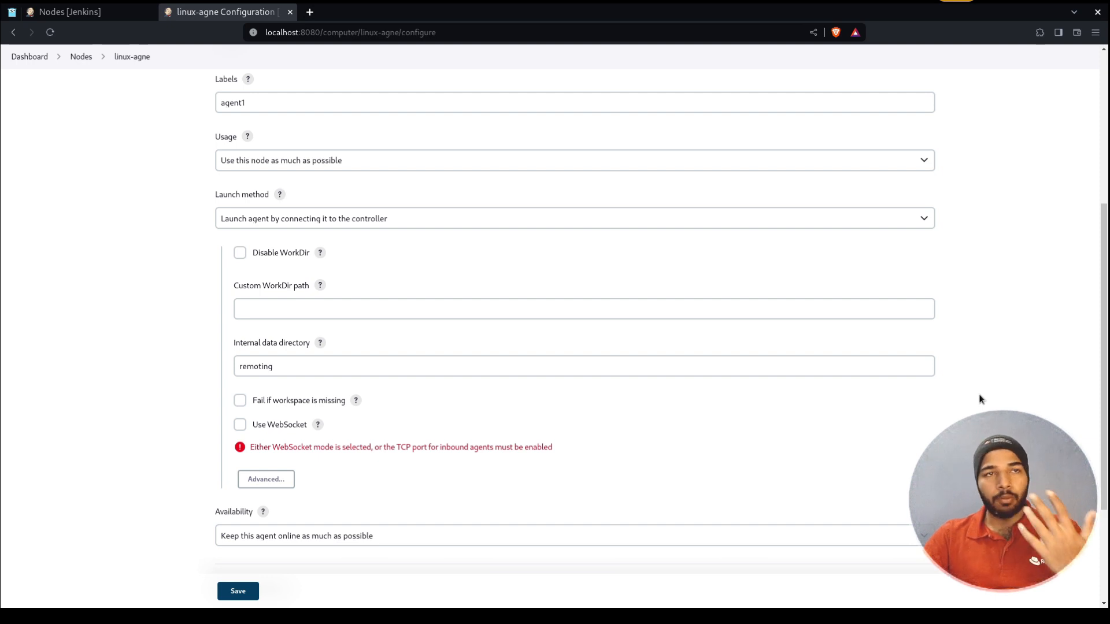
Choose 'Launch agent via execution of command on the controller' as the linux-agne launch method
click(487, 218)
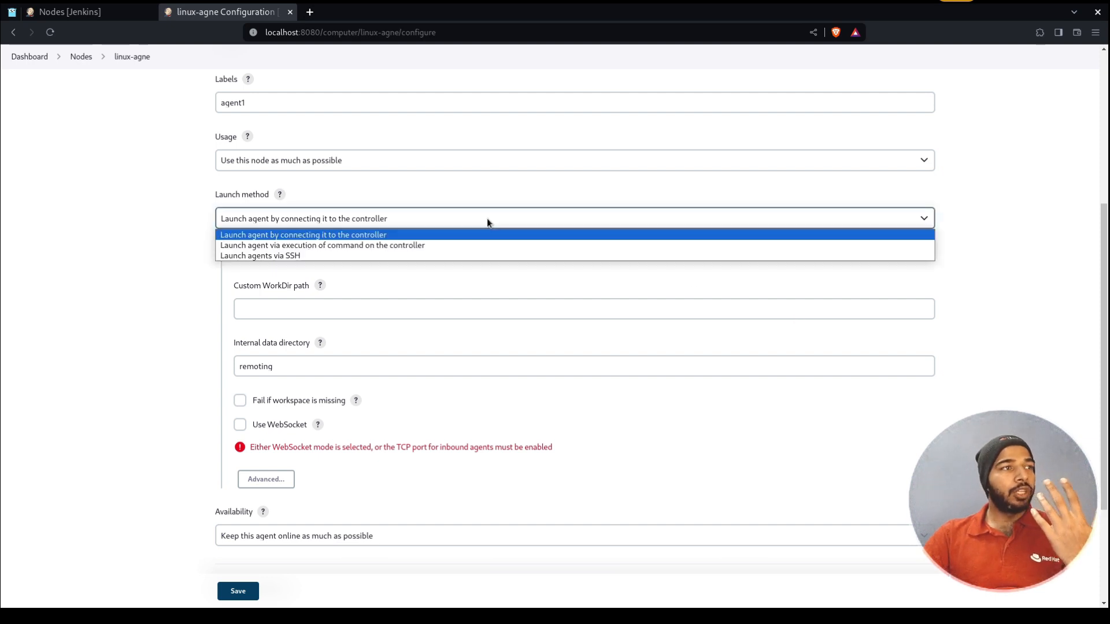
click(439, 235)
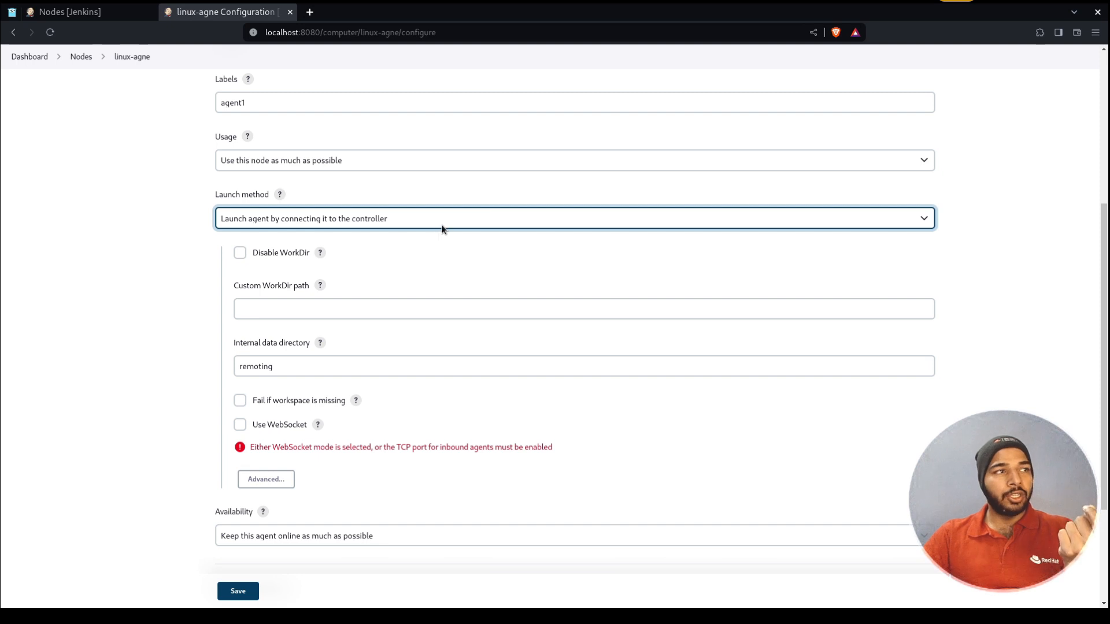
click(442, 226)
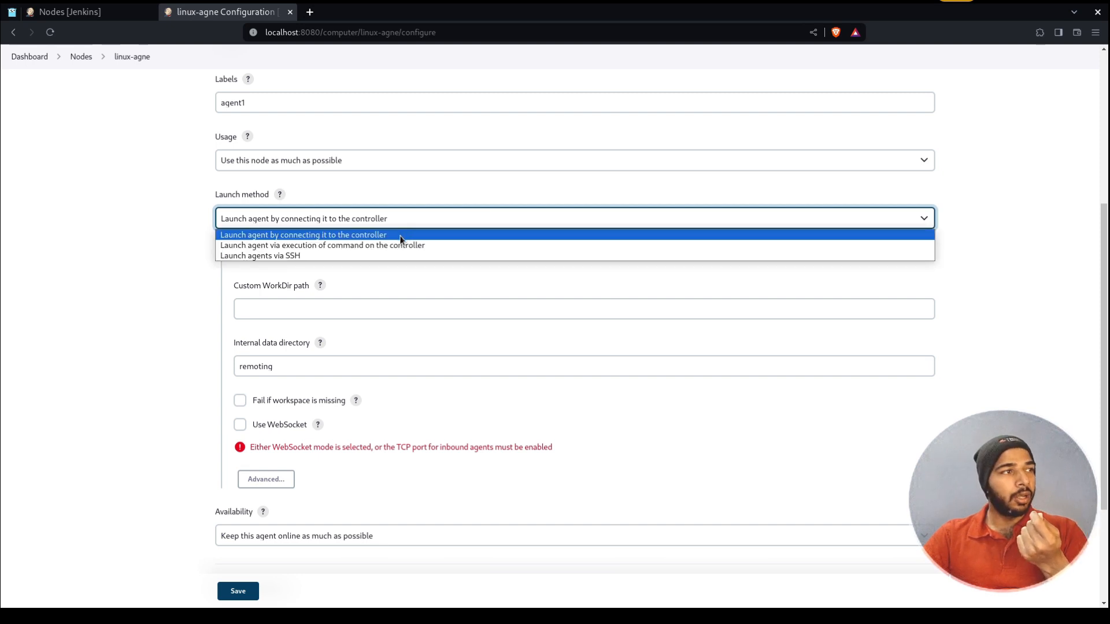
click(394, 245)
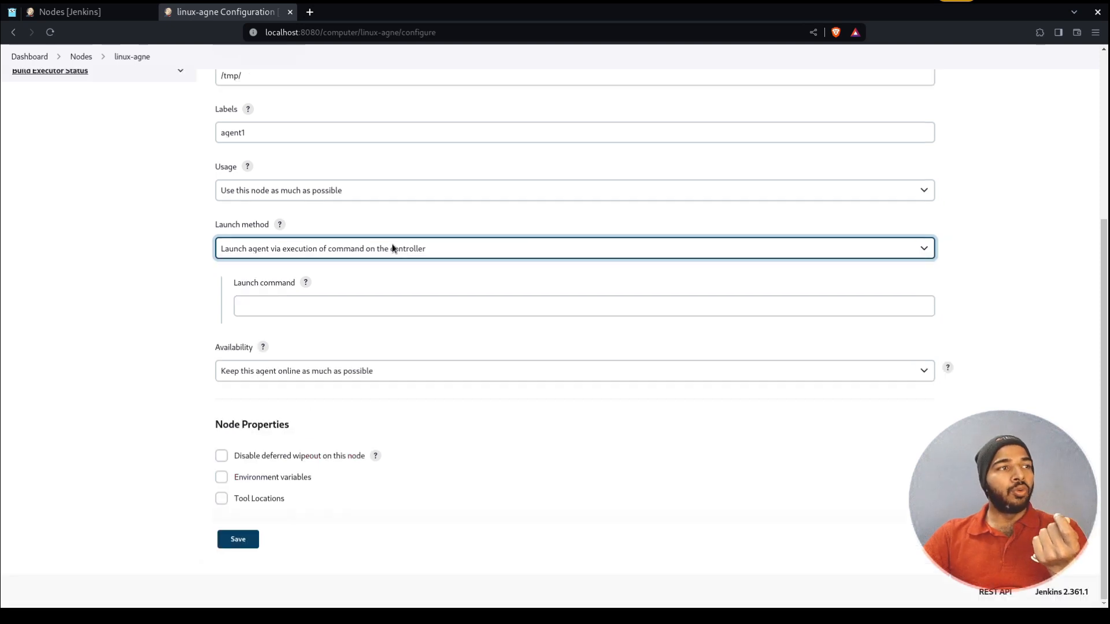
click(467, 279)
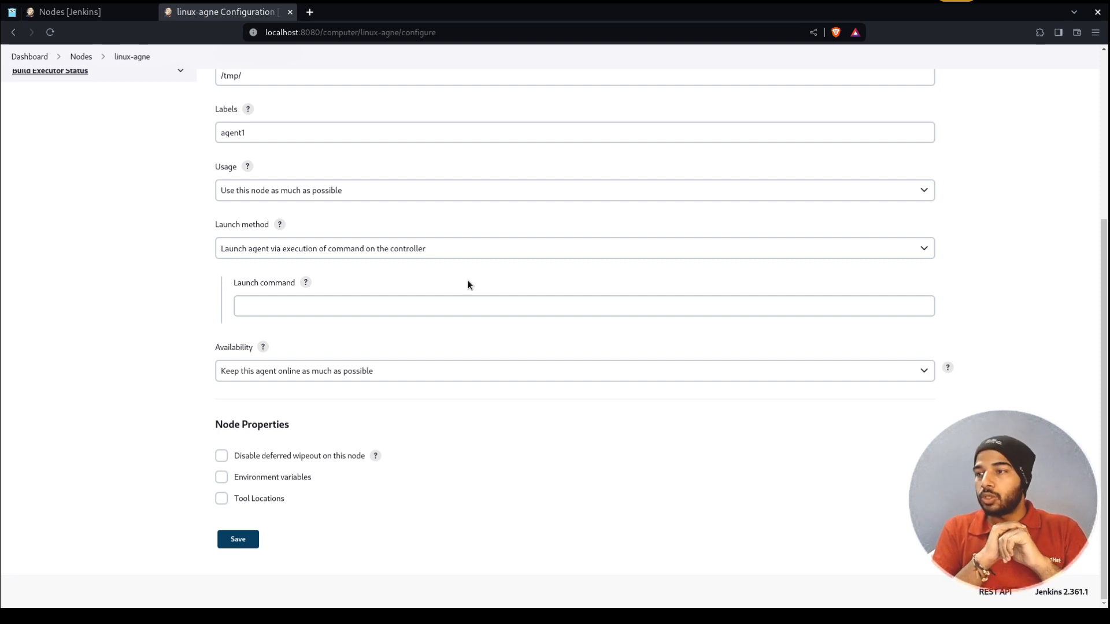
Set linux-agne to launch via SSH on host 10.74.48.230 using the linux agent credential
click(467, 279)
click(282, 304)
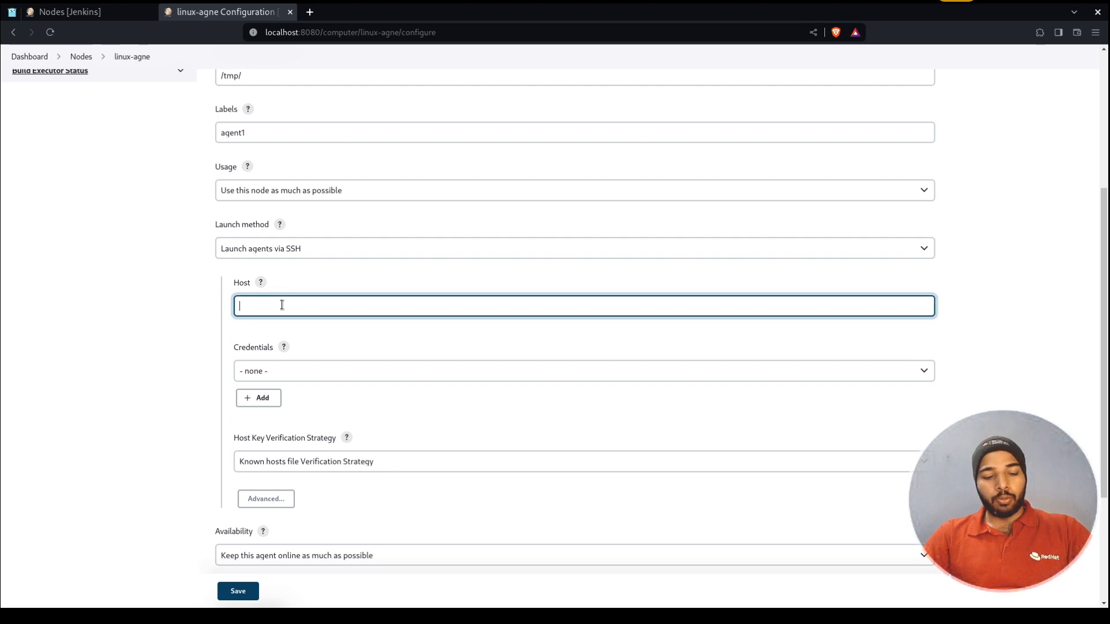
text(10.74.48.230)
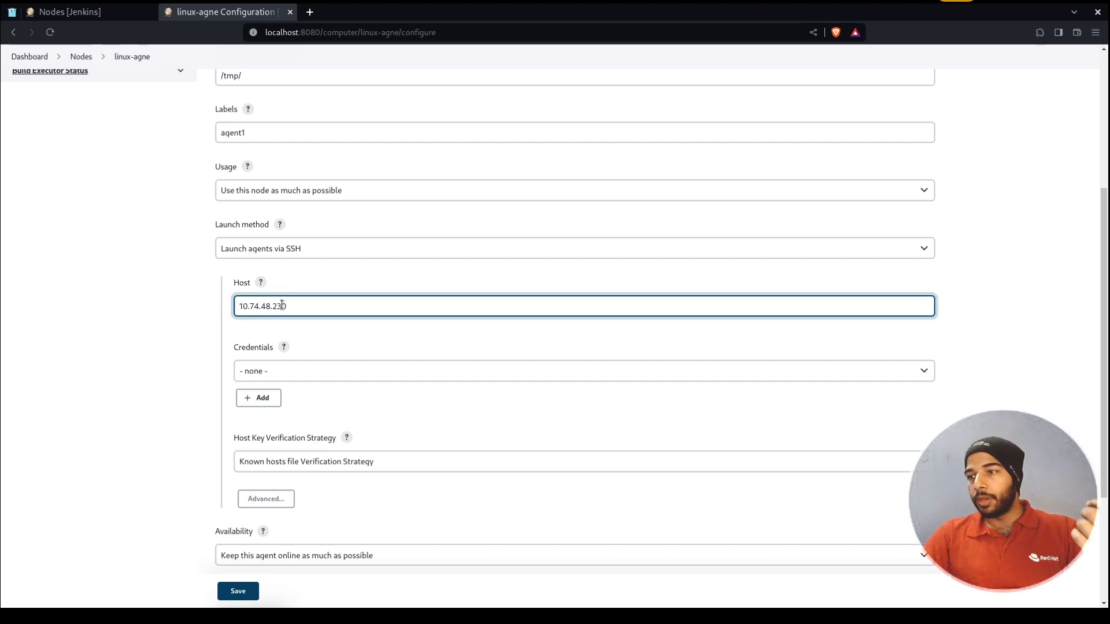
click(313, 368)
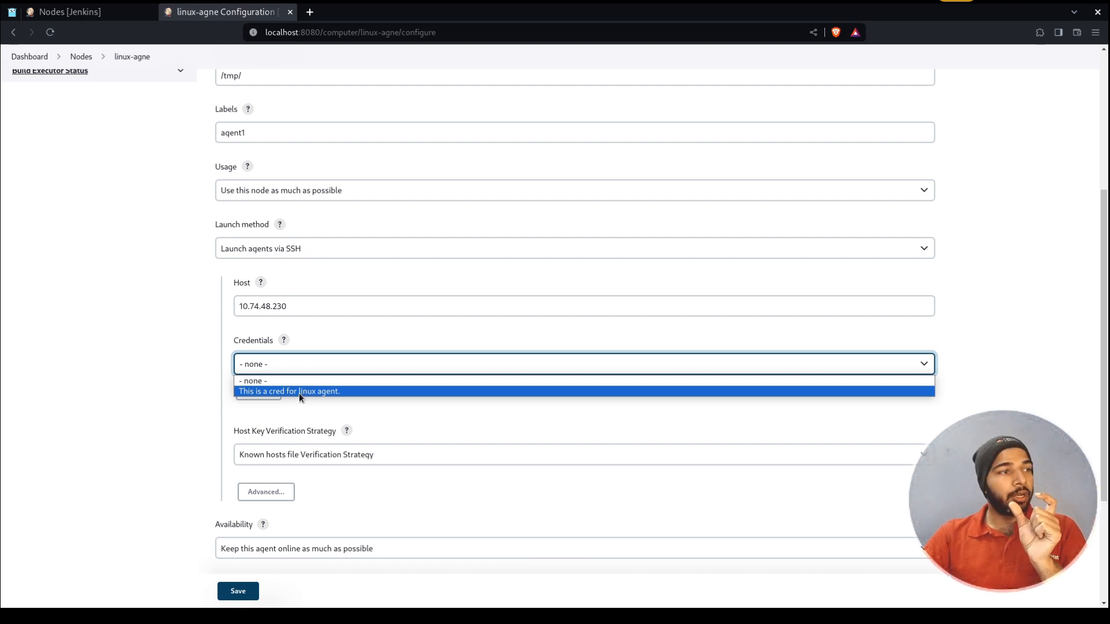
click(299, 394)
click(350, 307)
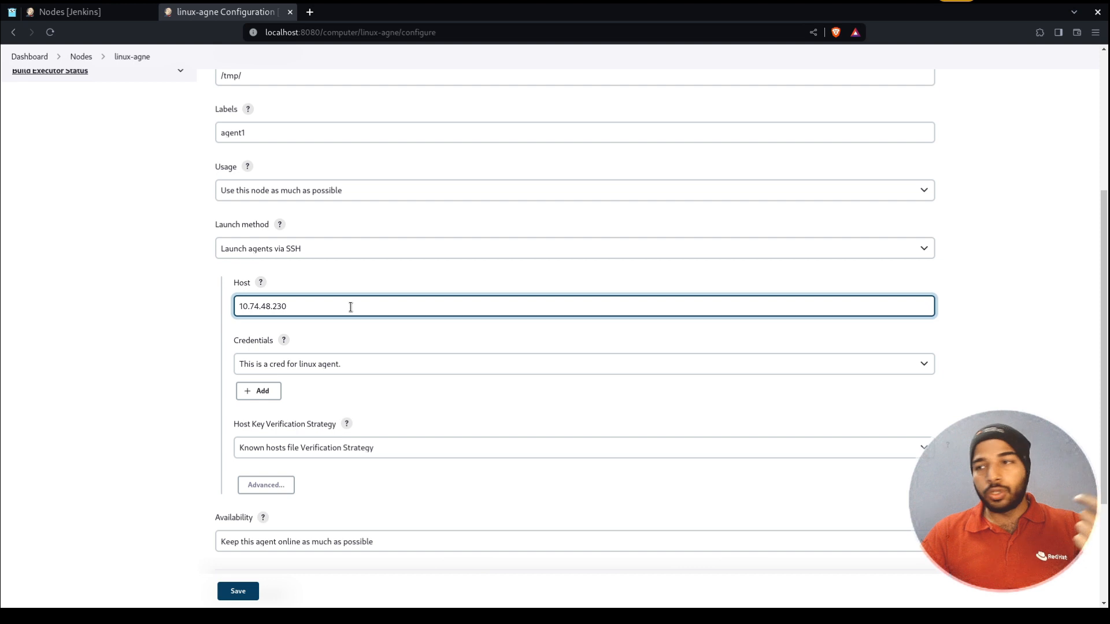
click(347, 363)
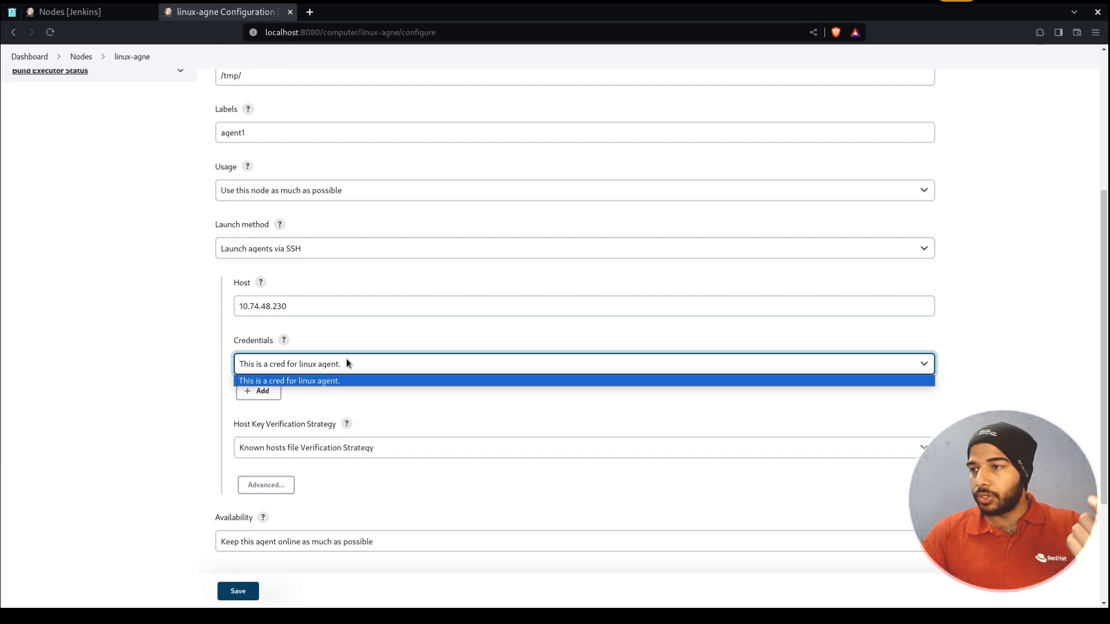
click(334, 381)
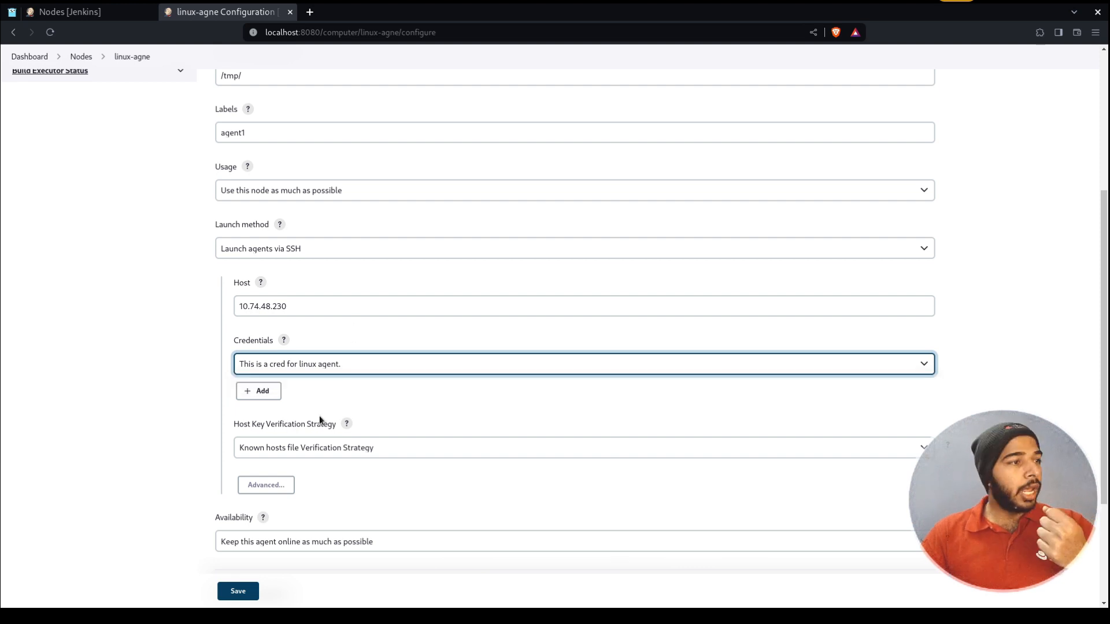
Expand the advanced SSH settings to review port 22 and the host key verification strategy
click(284, 485)
scroll(282, 481, down, 4)
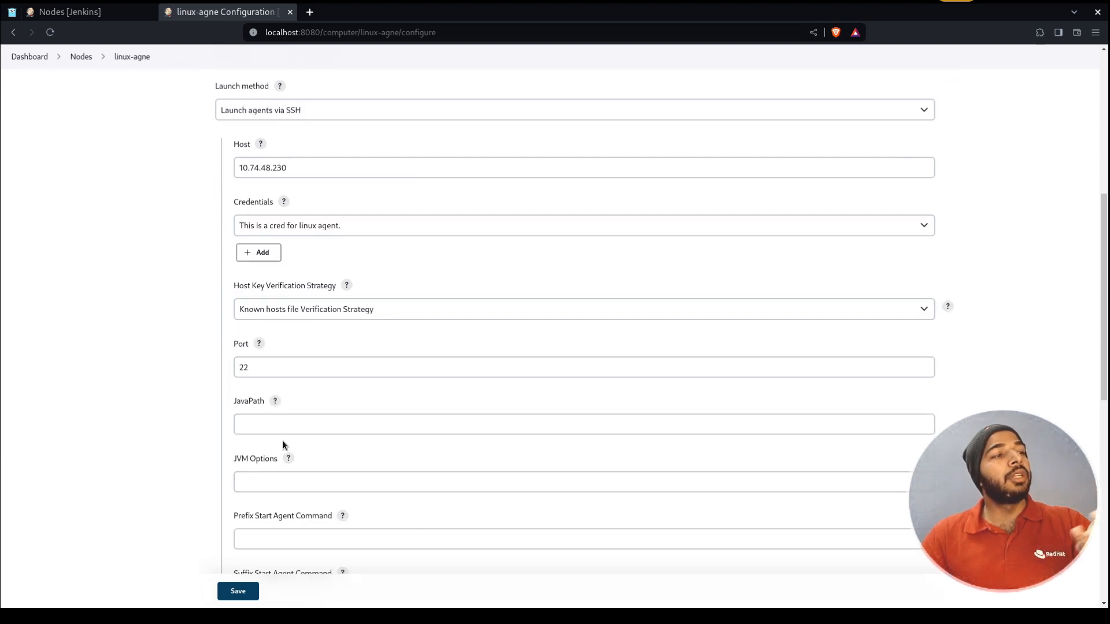
click(306, 364)
scroll(305, 364, down, 10)
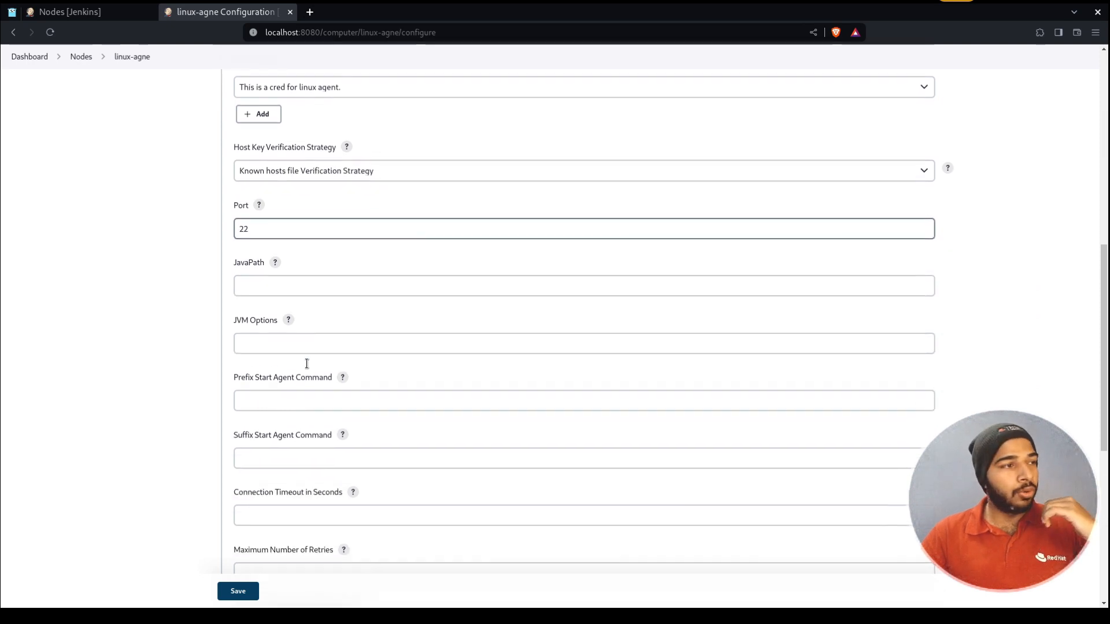
scroll(306, 422, up, 10)
click(346, 286)
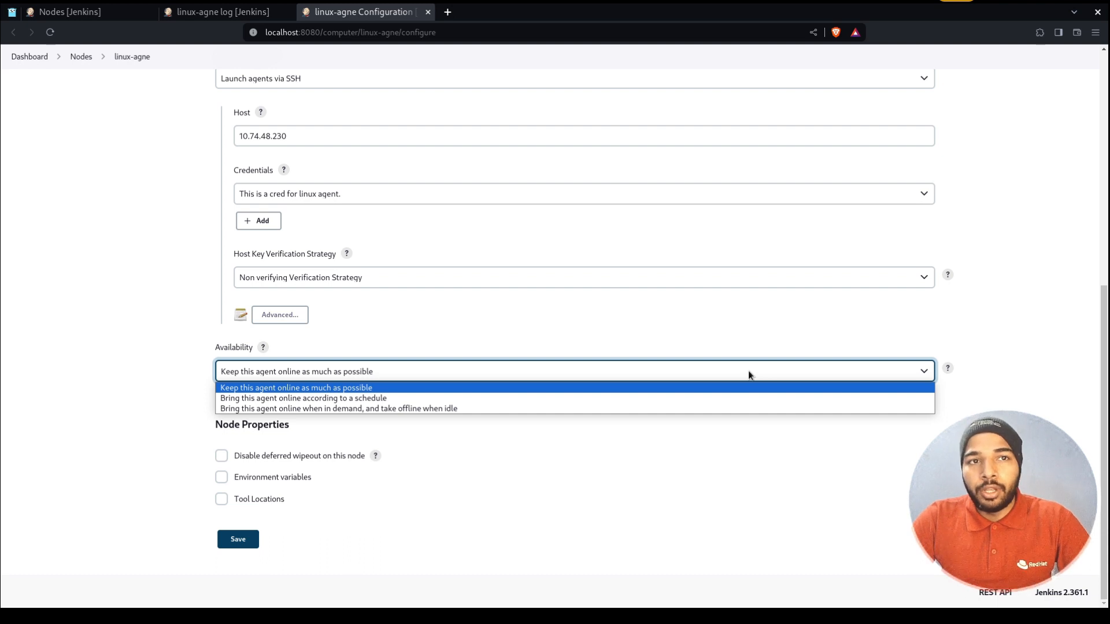
After trying schedule and on-demand, keep availability on 'Keep this agent online as much as possible' and save
click(745, 390)
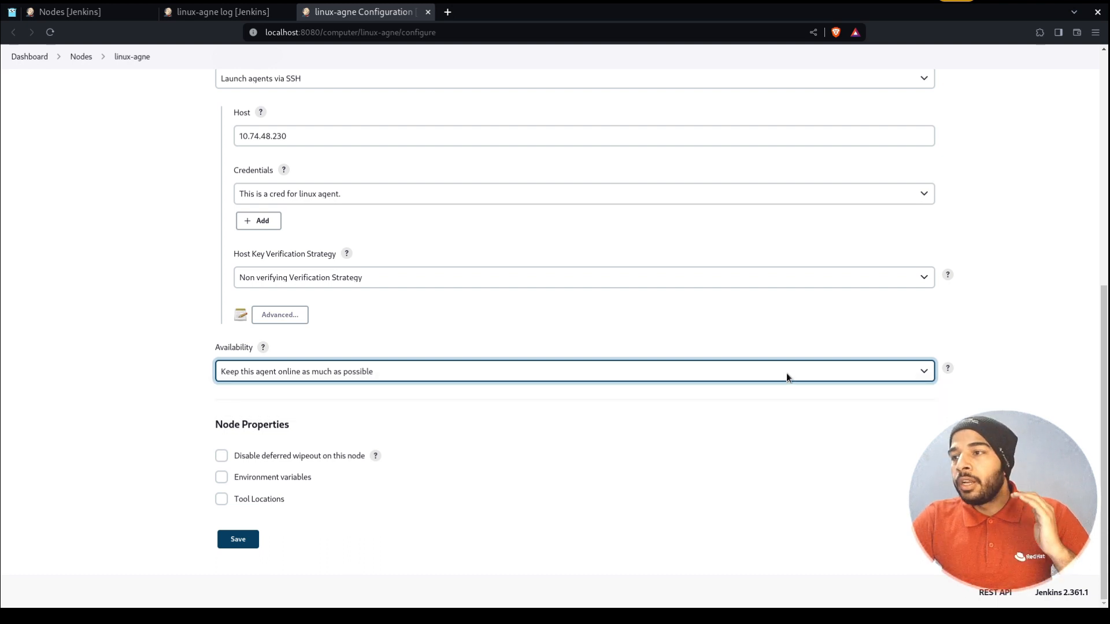
click(786, 373)
click(761, 407)
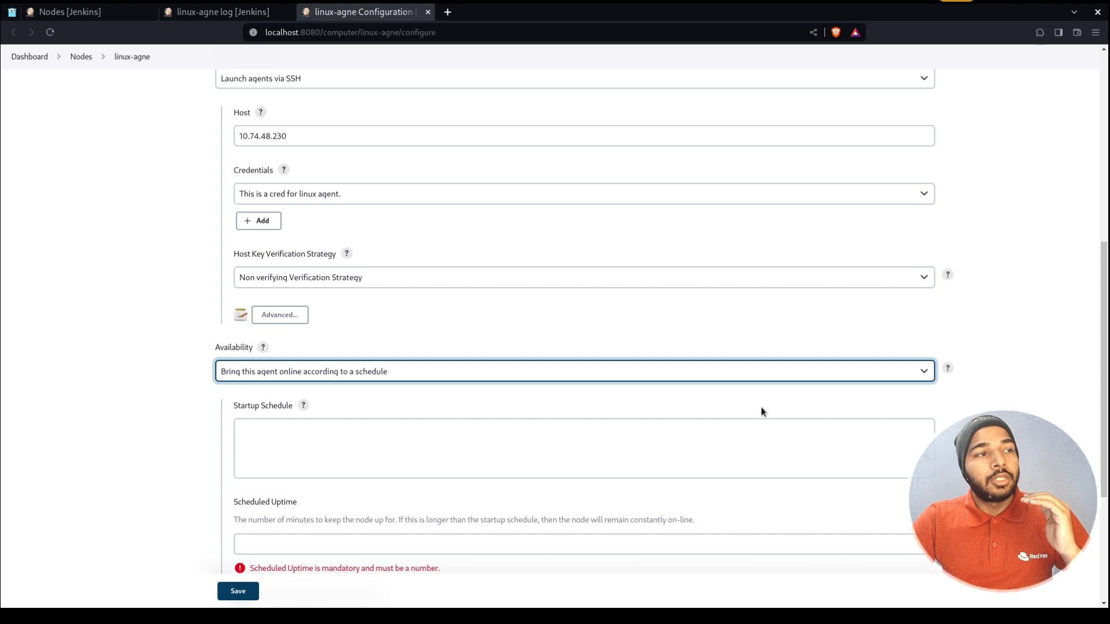
scroll(761, 411, down, 2)
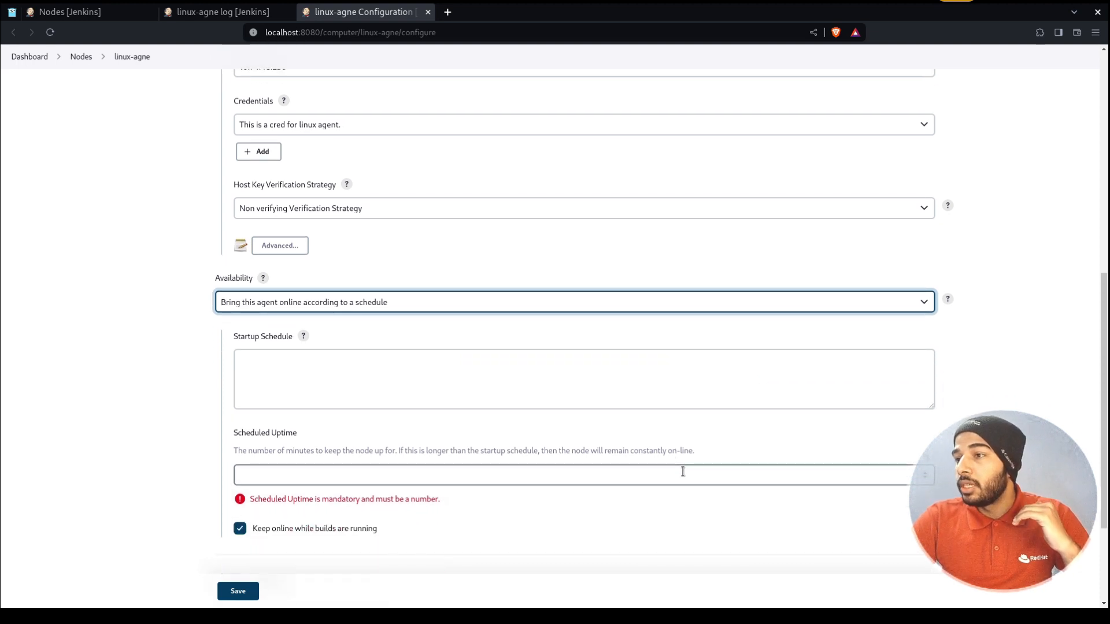
click(691, 302)
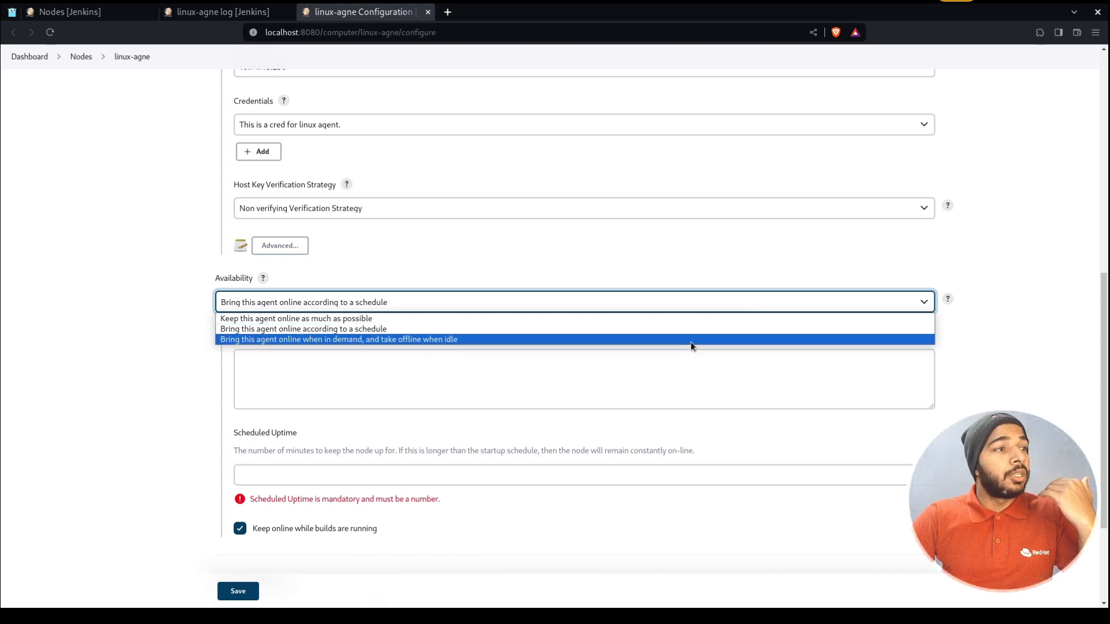
click(691, 340)
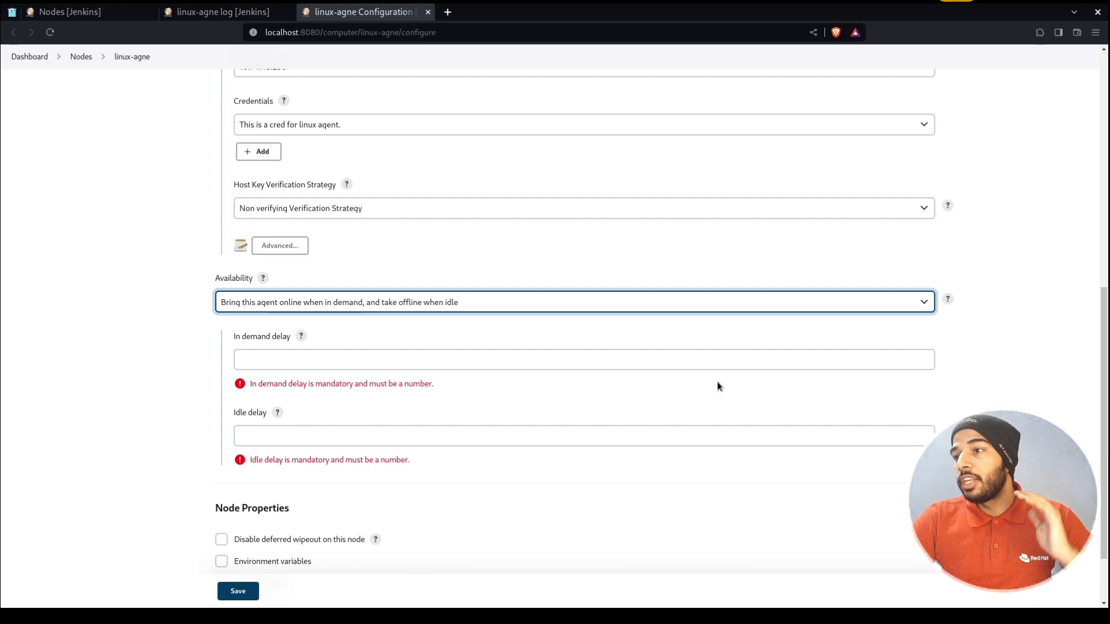
click(850, 297)
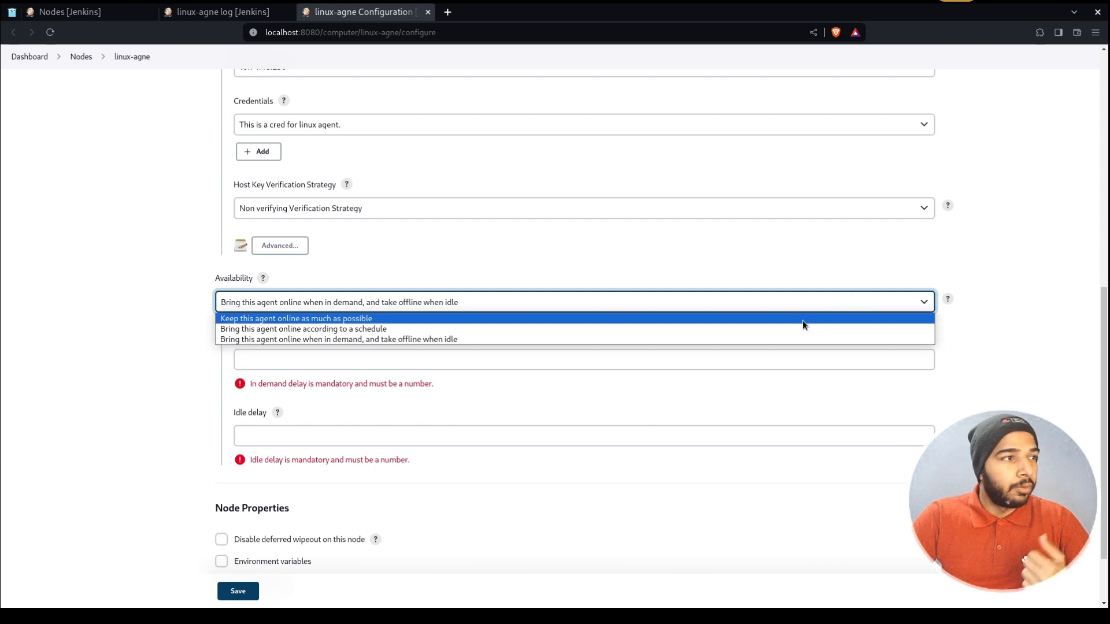
click(802, 318)
click(720, 392)
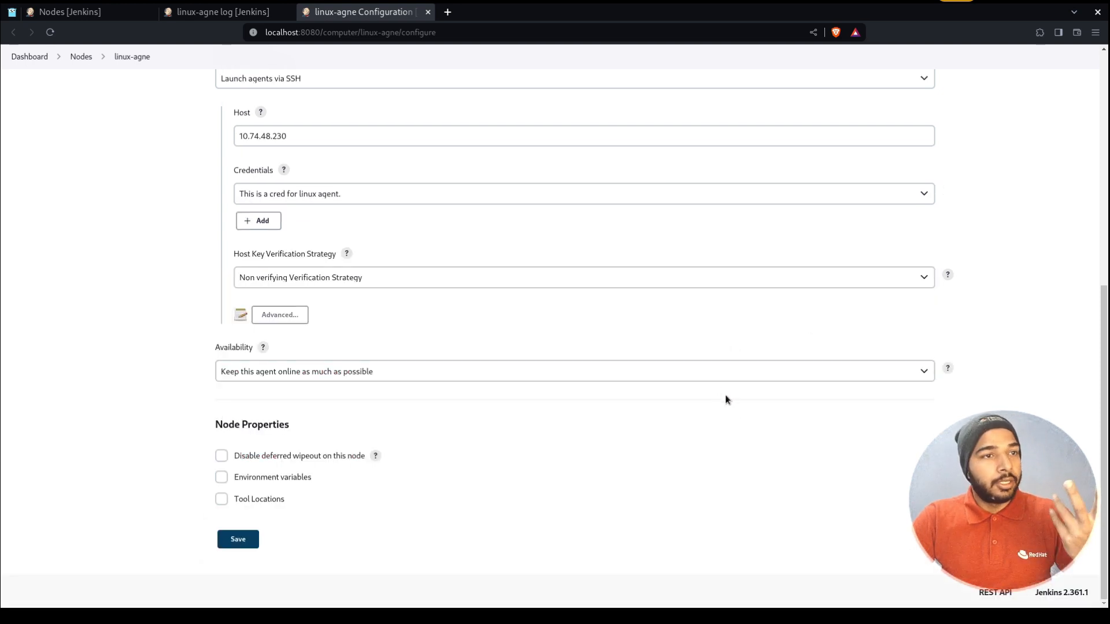
click(238, 538)
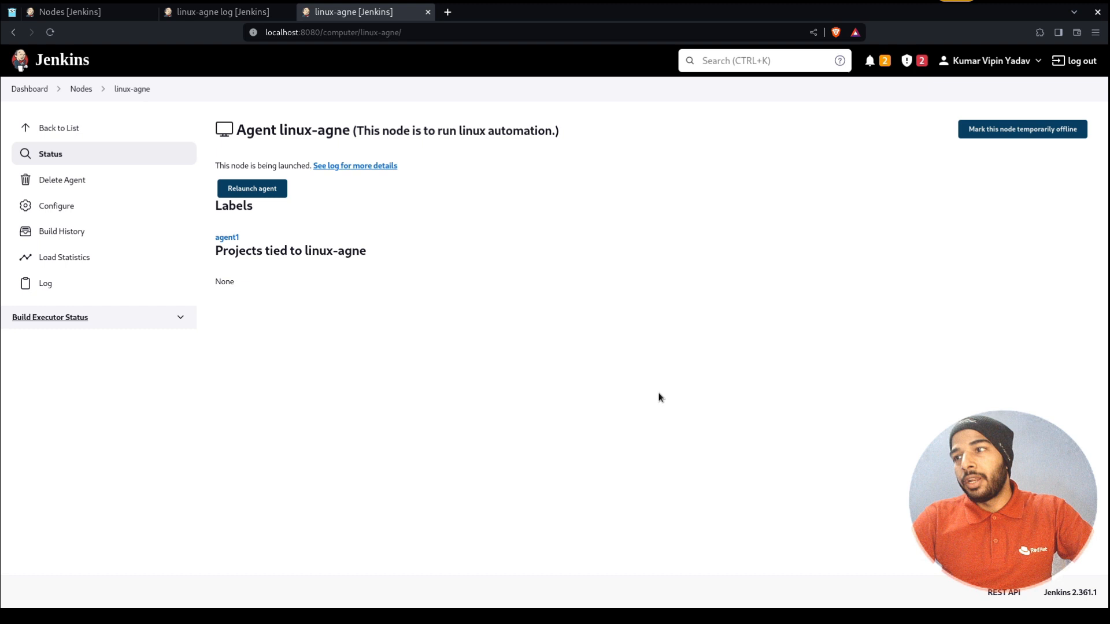
Review linux-agne's launch log through the 'Agent successfully connected and online' line
click(272, 189)
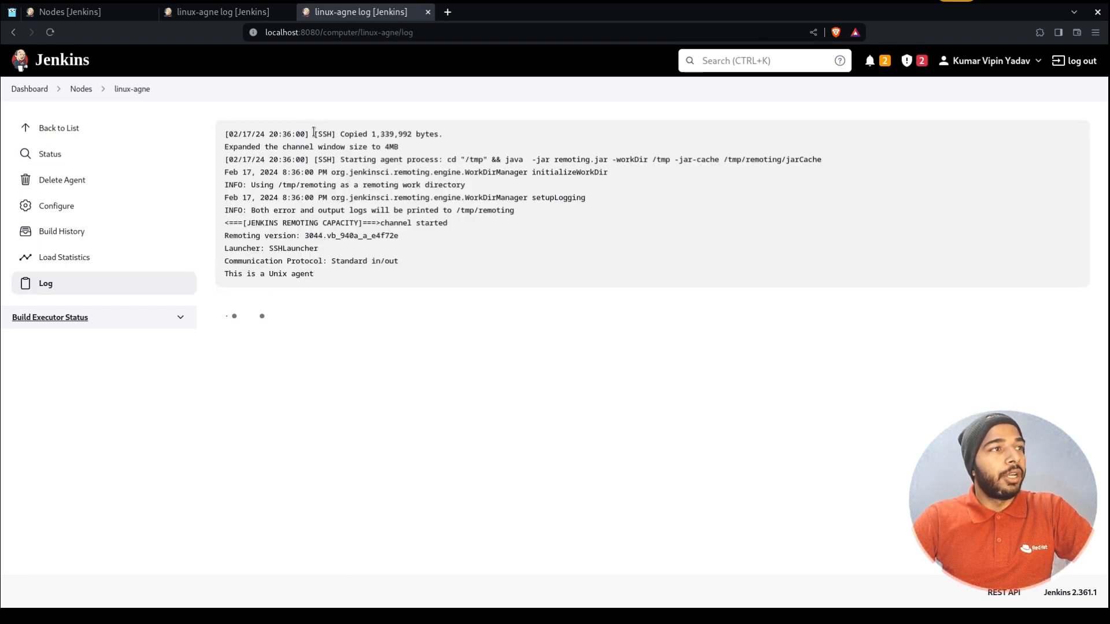
drag(314, 133, 224, 134)
shift+click(458, 128)
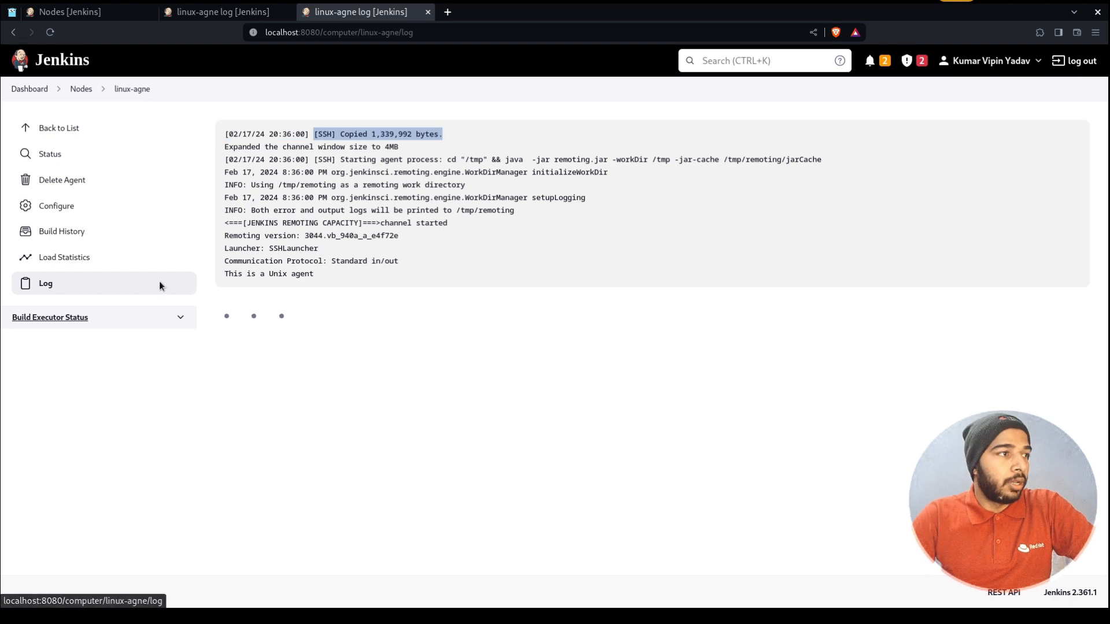
triple_click(354, 134)
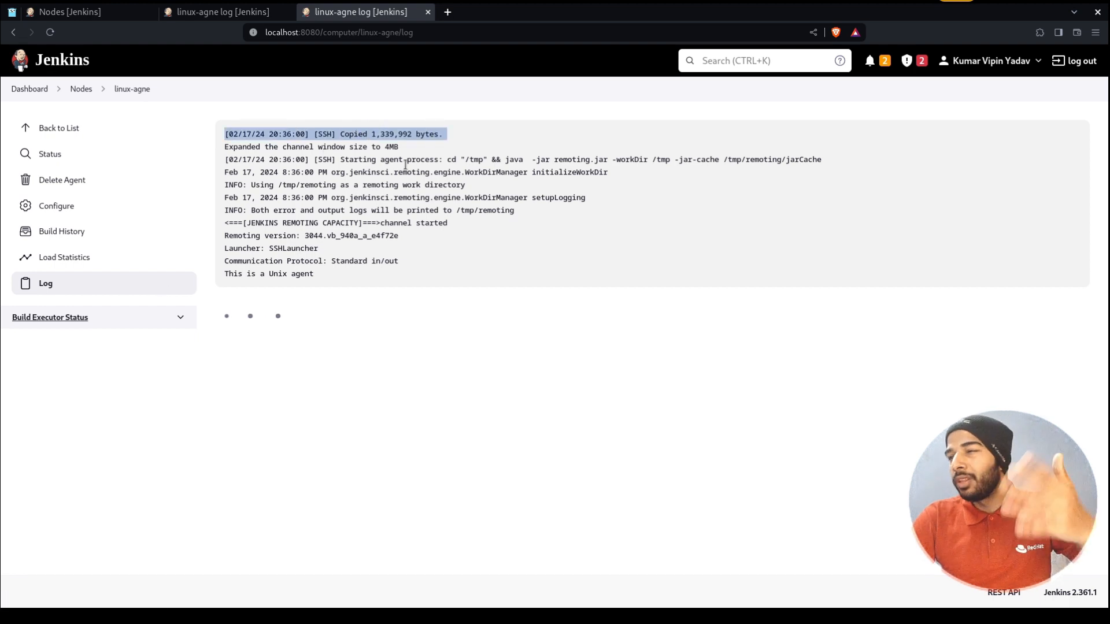
drag(332, 160, 636, 165)
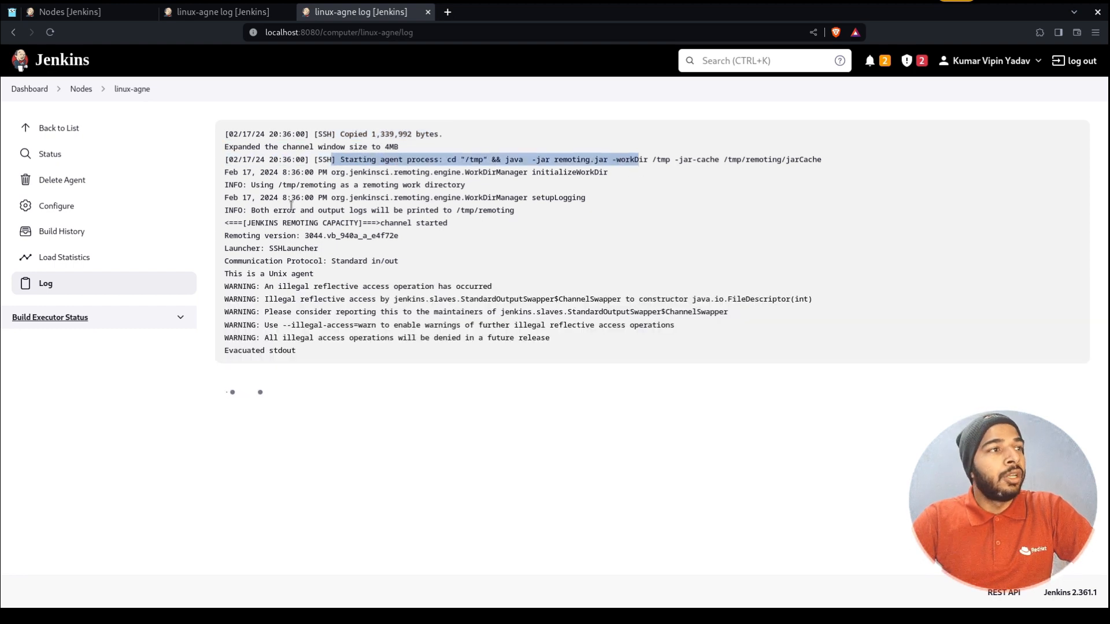
drag(274, 193, 298, 188)
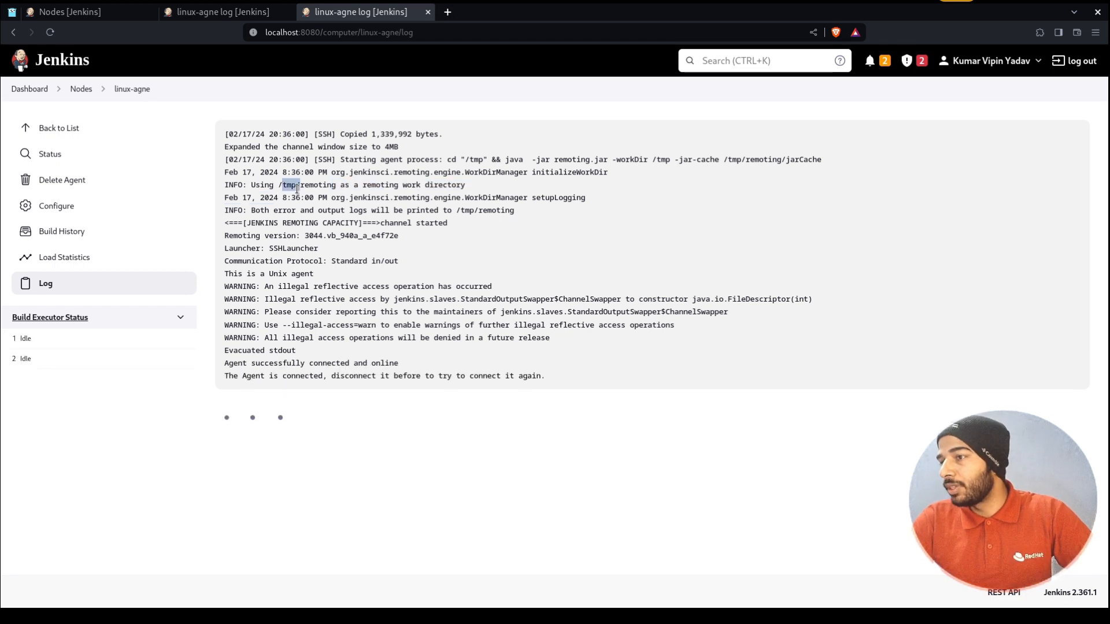
triple_click(404, 367)
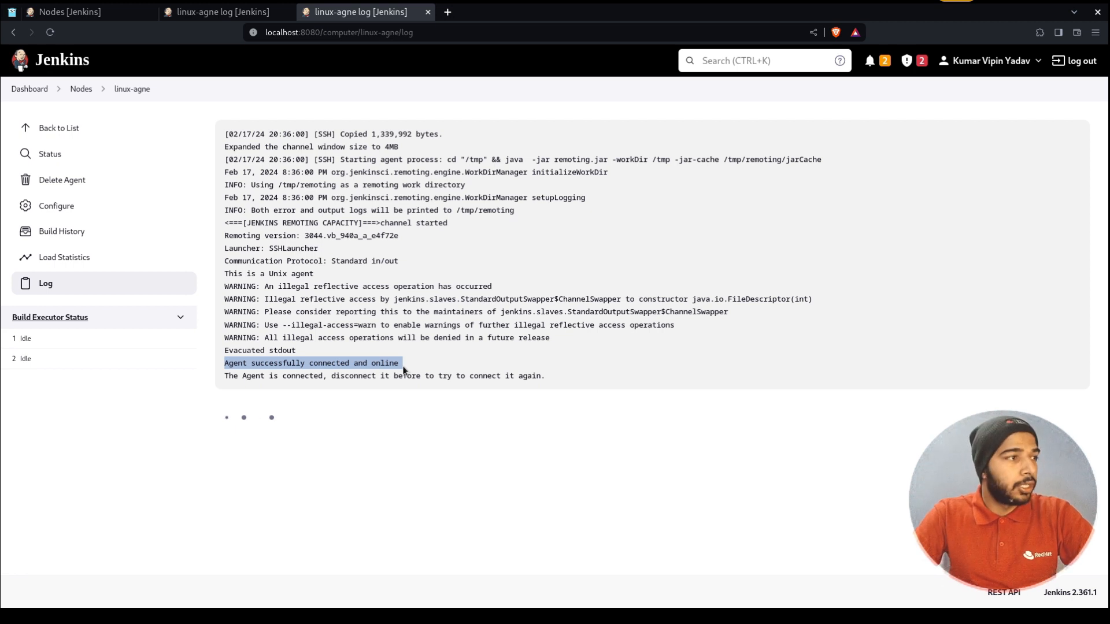
key(ctrl+w)
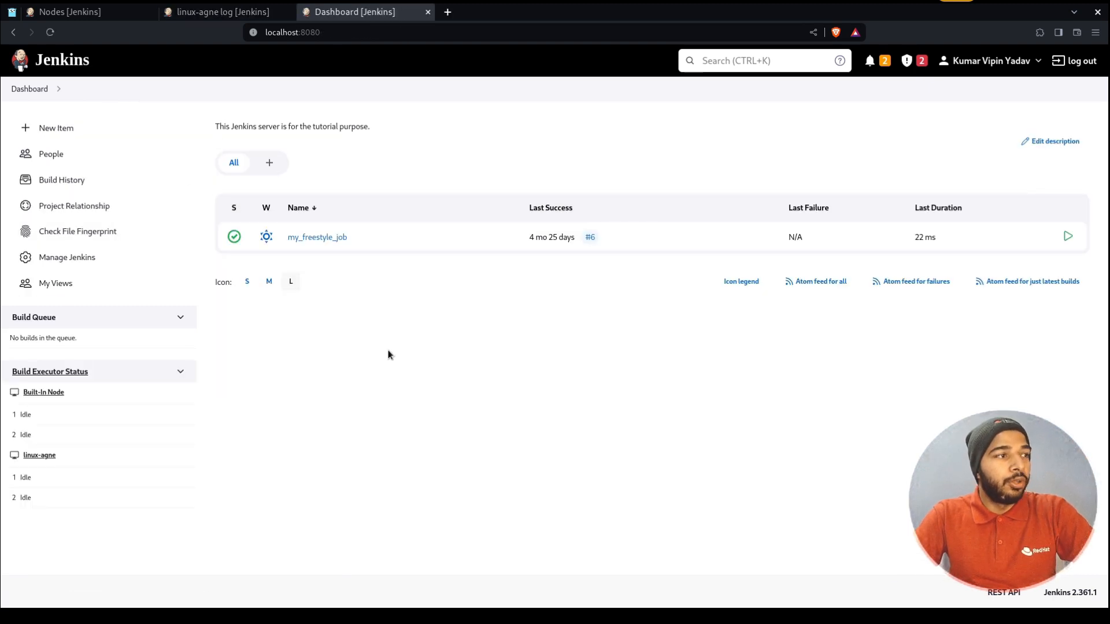
Open Manage Nodes and Clouds and check linux-agne's Linux (amd64), clock sync and 19.64 GB free disk
drag(74, 458, 3, 460)
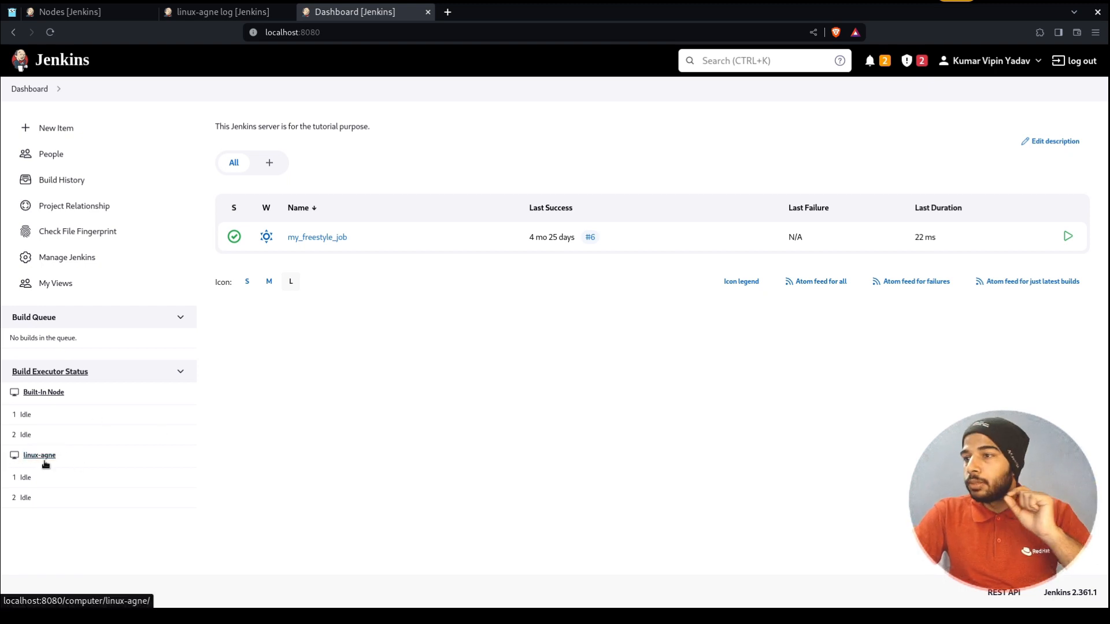
click(47, 496)
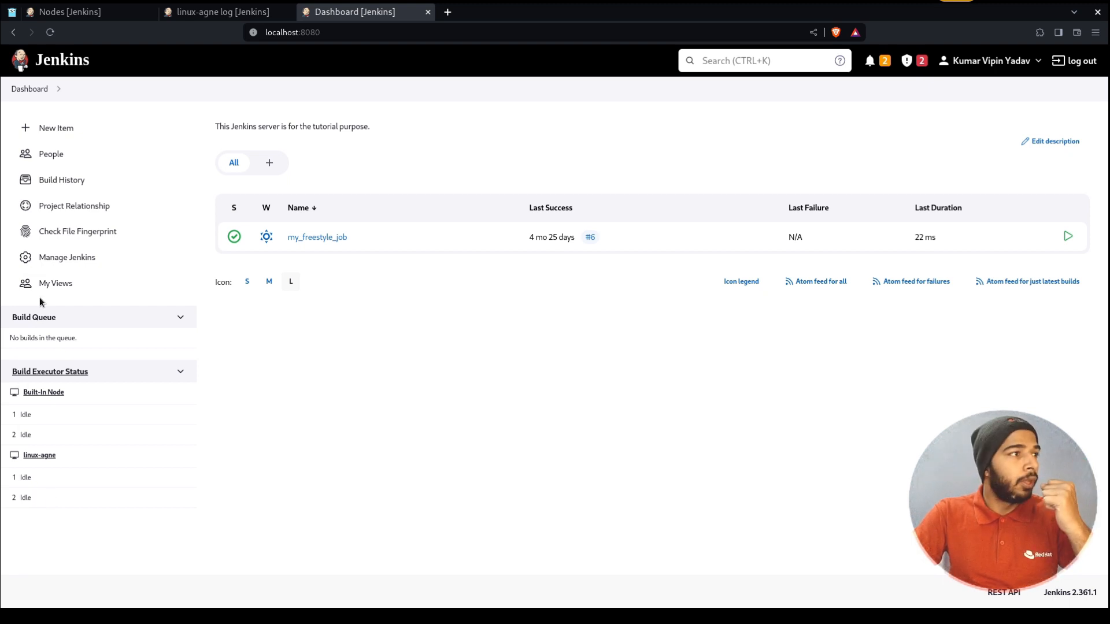
click(64, 258)
scroll(647, 393, down, 20)
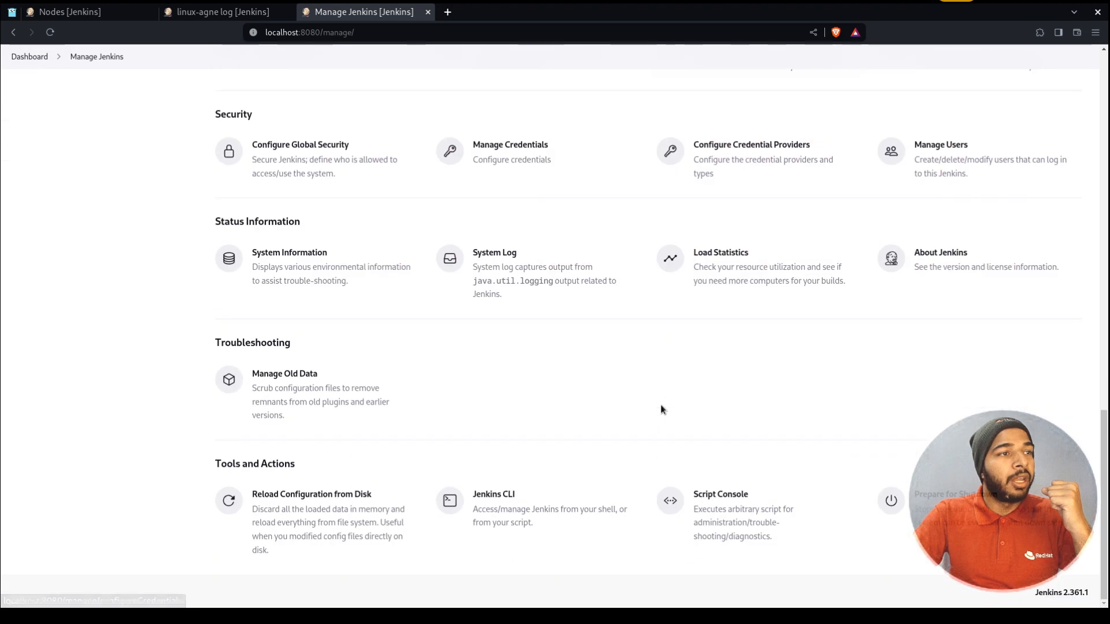
scroll(940, 168, up, 3)
click(961, 224)
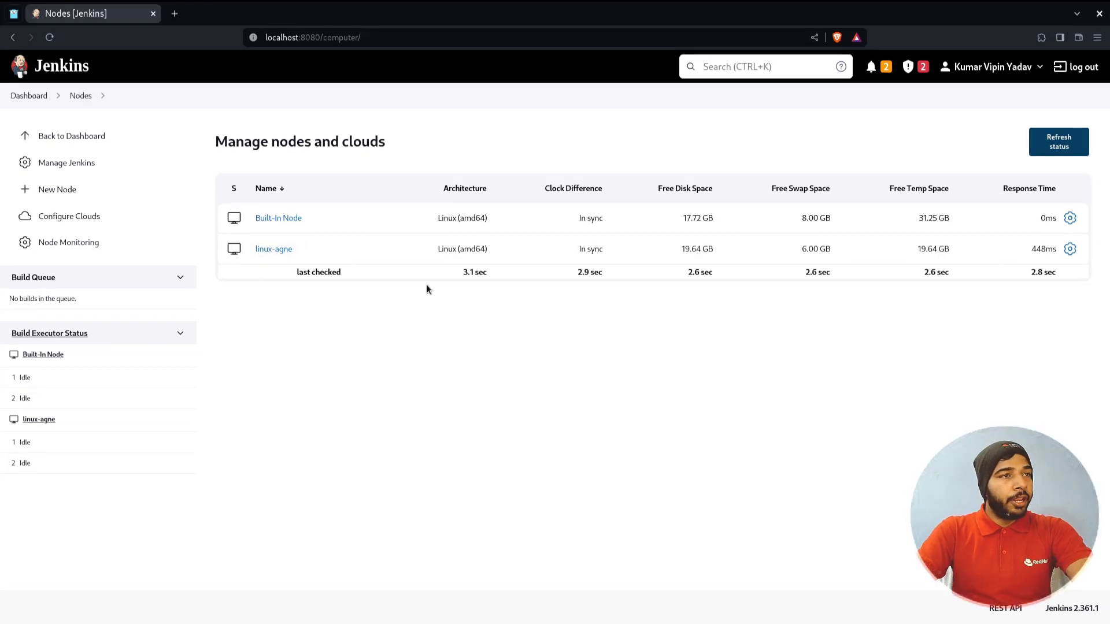
triple_click(465, 249)
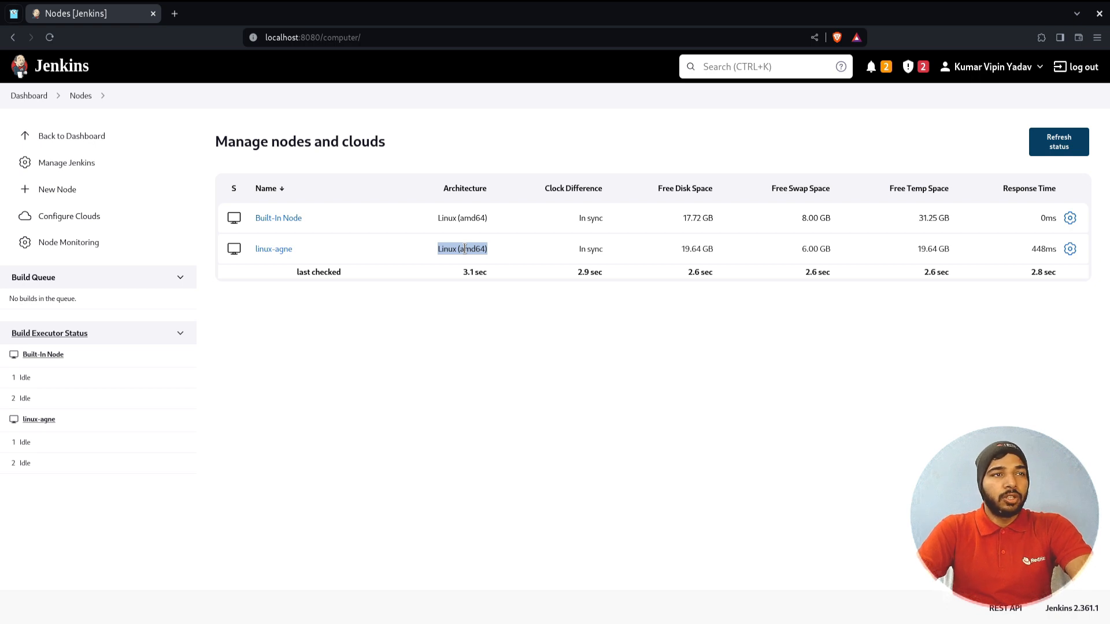
double_click(589, 249)
triple_click(708, 254)
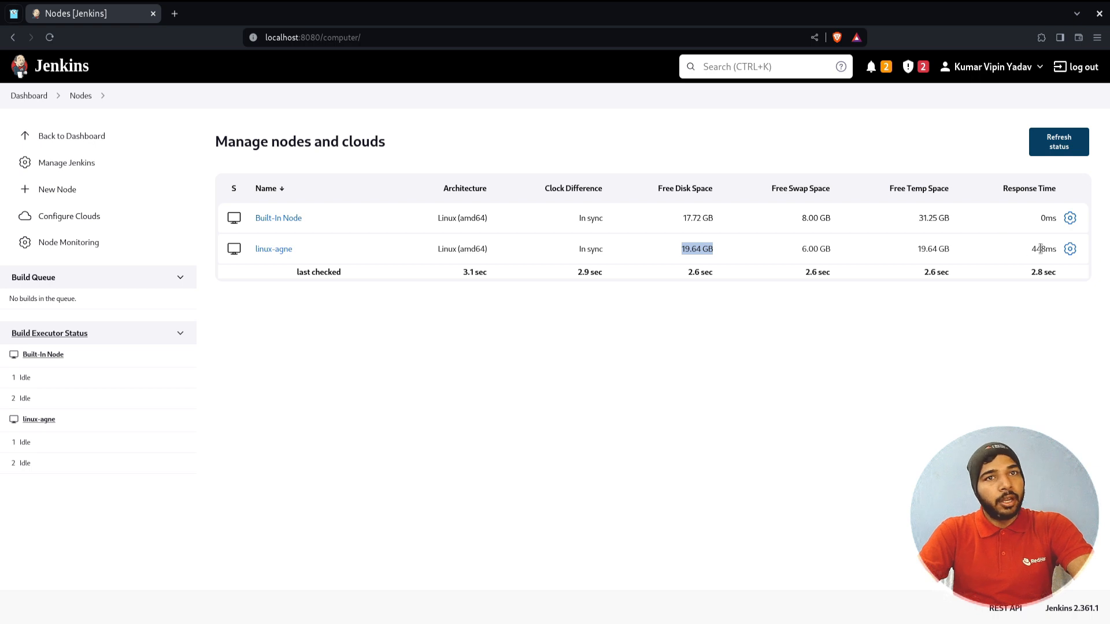
Change linux-agne's number of executors from 2 to 4 and save
click(1070, 250)
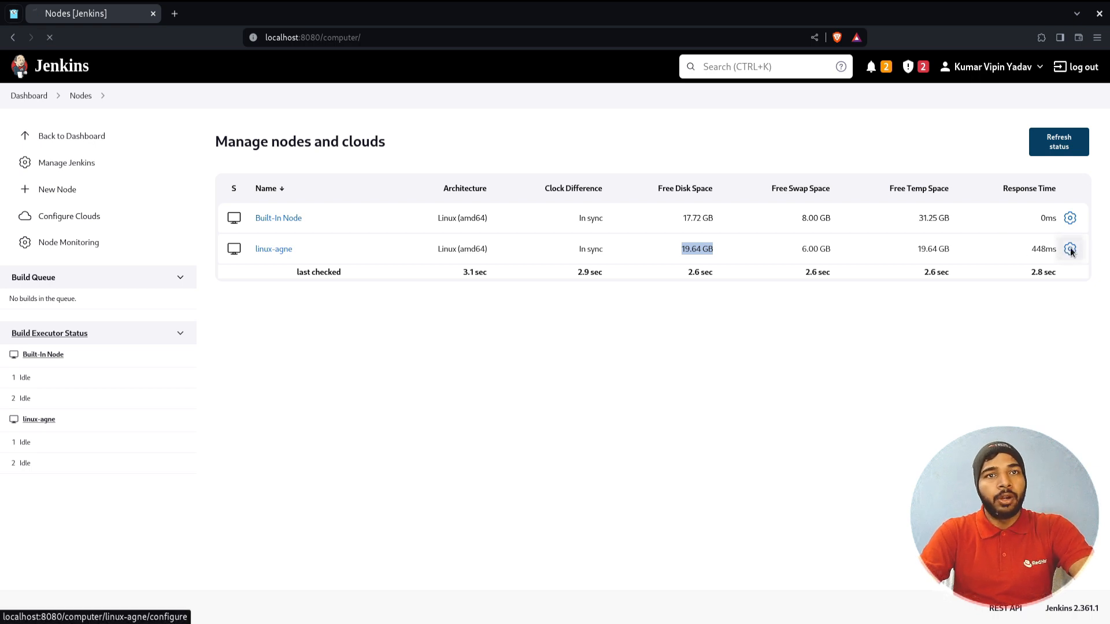
click(391, 279)
key(BackSpace)
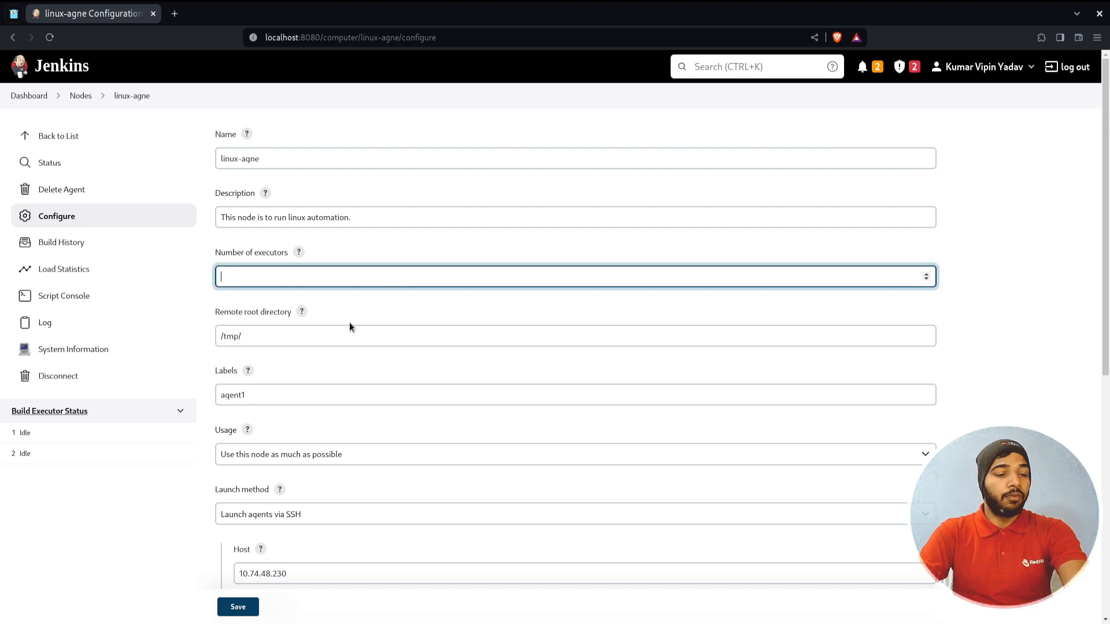
text(4)
key(Return)
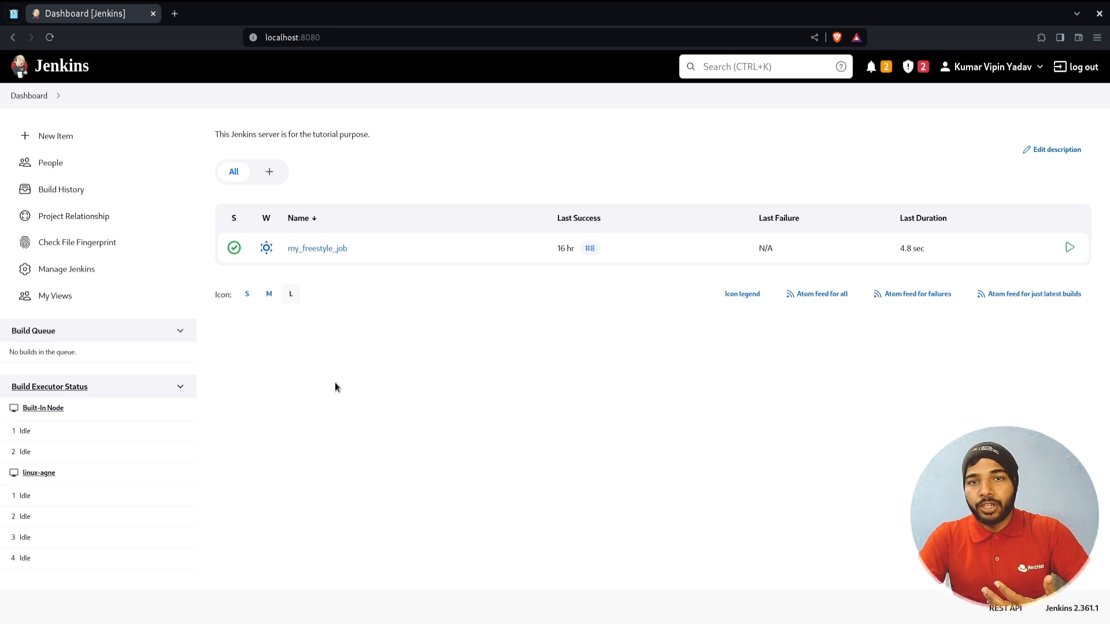
In my_freestyle_job's configuration, enable 'Restrict where this project can be run'
click(323, 248)
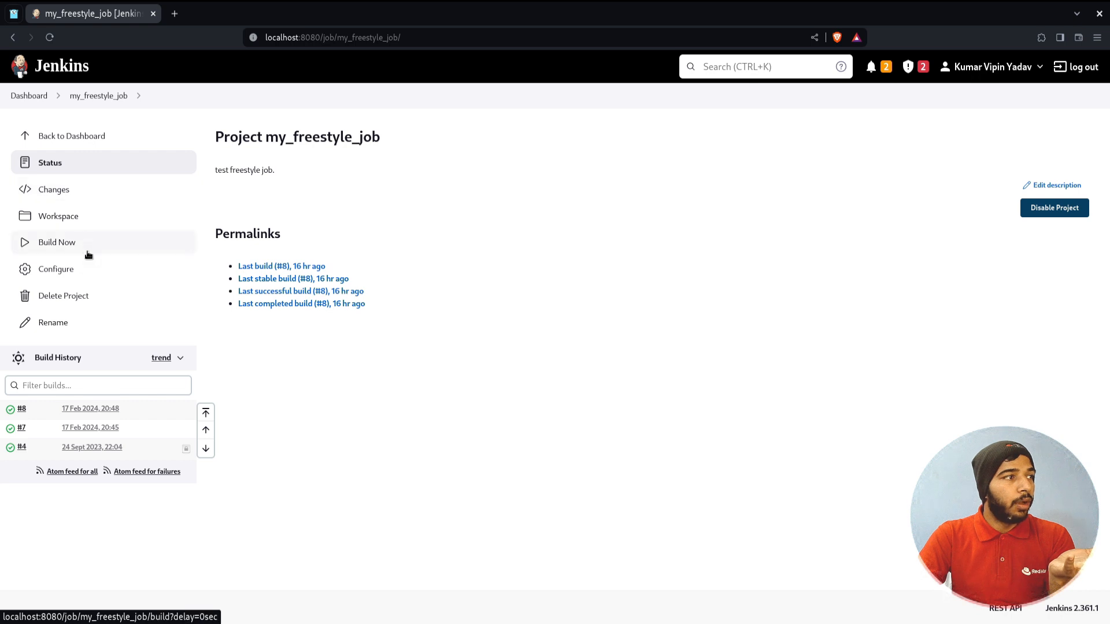
click(88, 269)
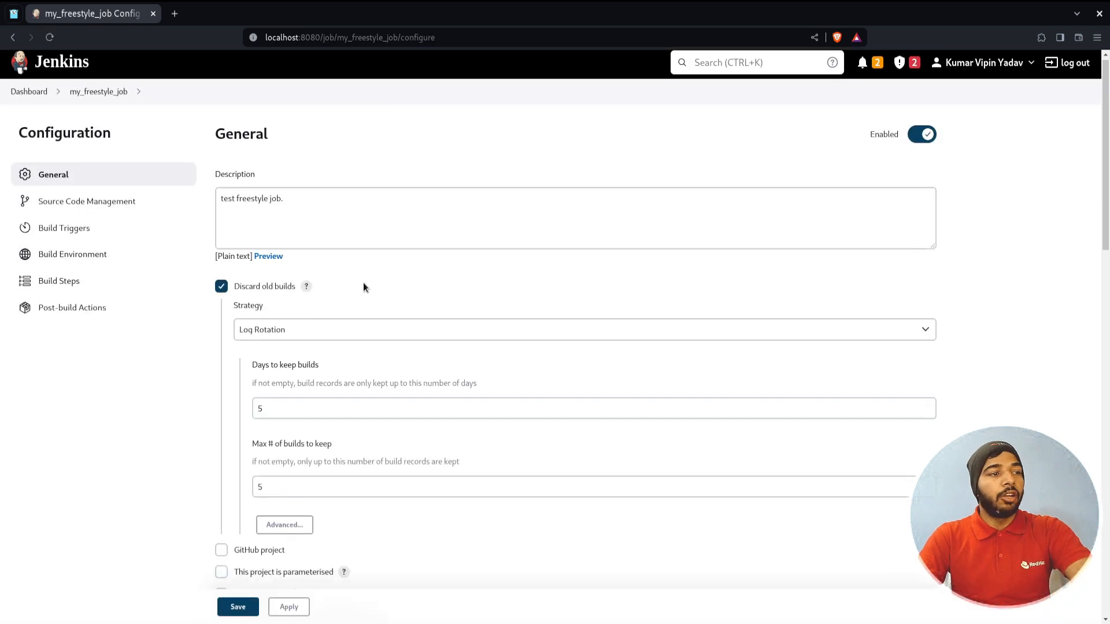
scroll(363, 282, down, 5)
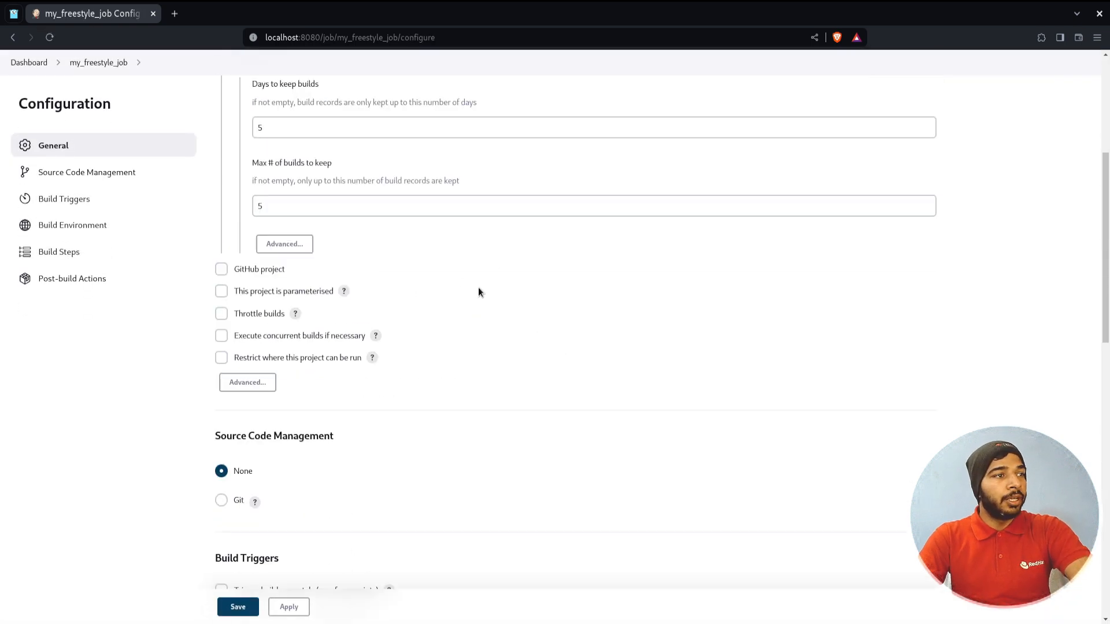
click(262, 362)
scroll(262, 362, down, 2)
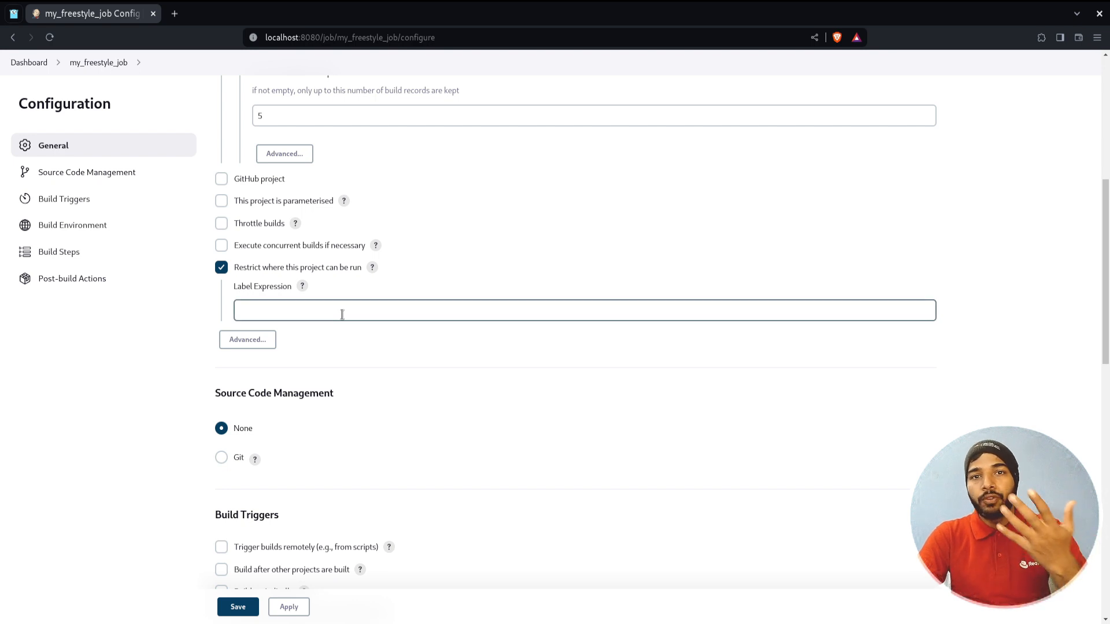
Enter agent1 as the label expression and place the caret in the Execute shell command
click(342, 315)
text(agent1)
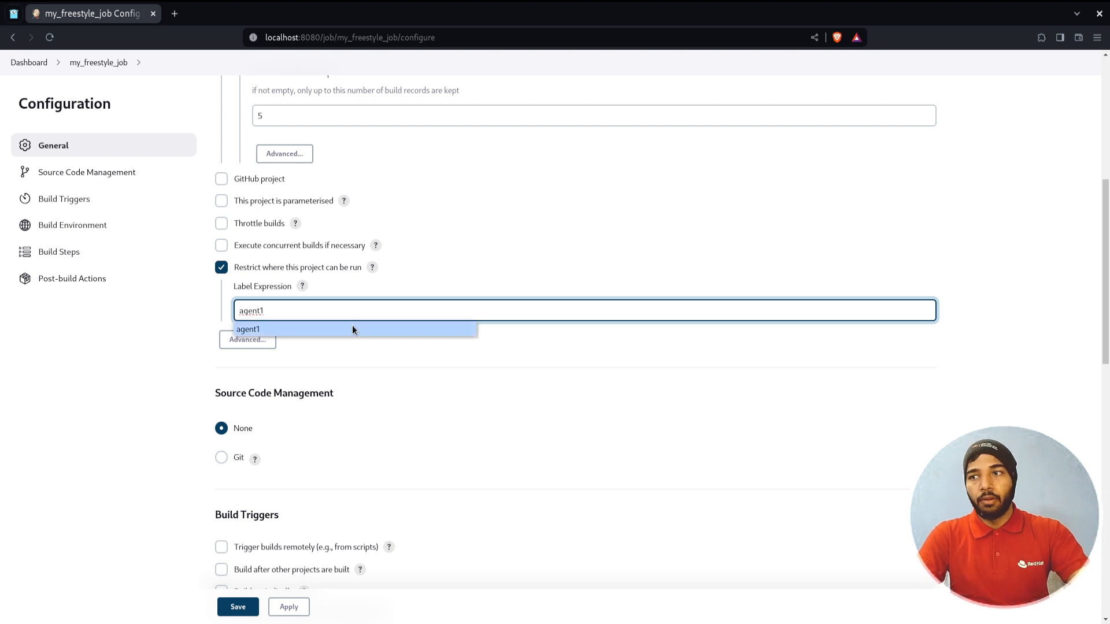
click(352, 329)
click(345, 366)
scroll(345, 366, down, 3)
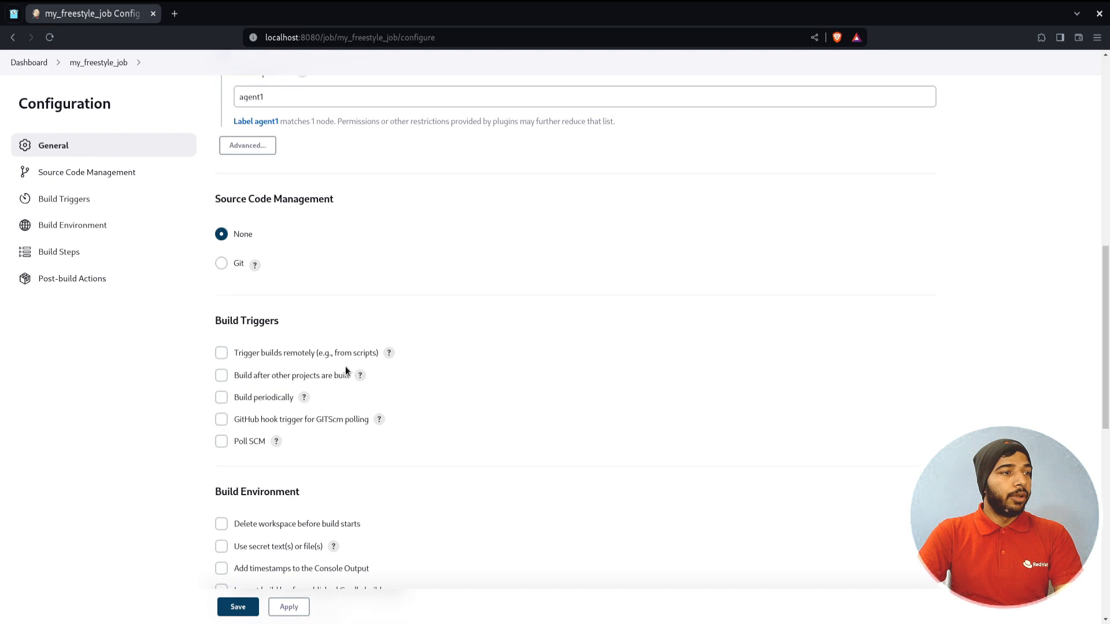
scroll(345, 366, down, 10)
click(351, 338)
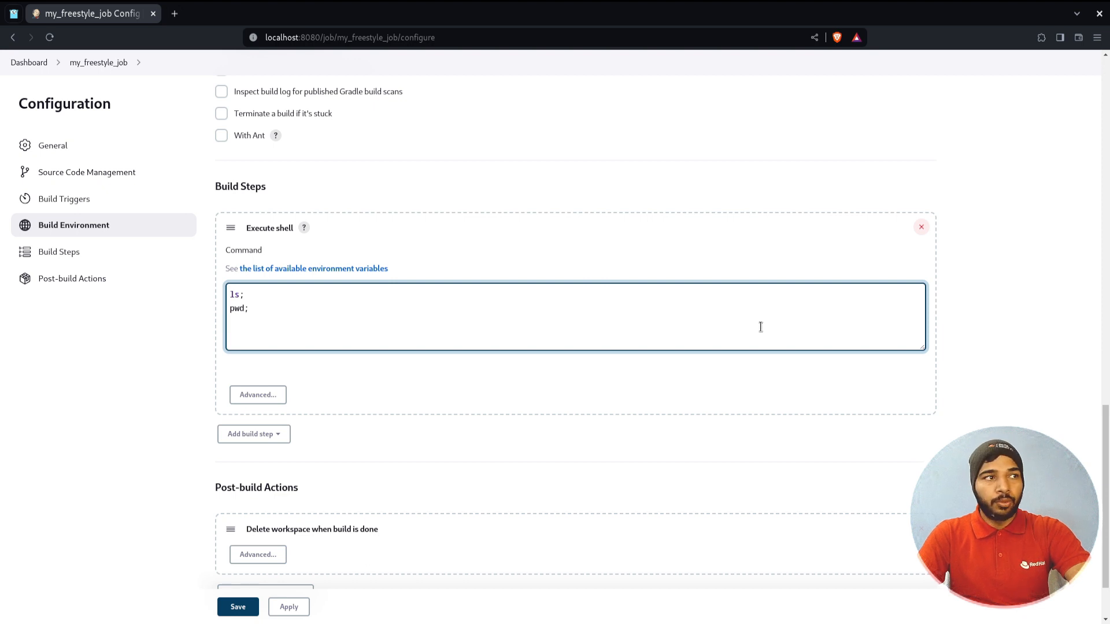
key(super)
click(429, 319)
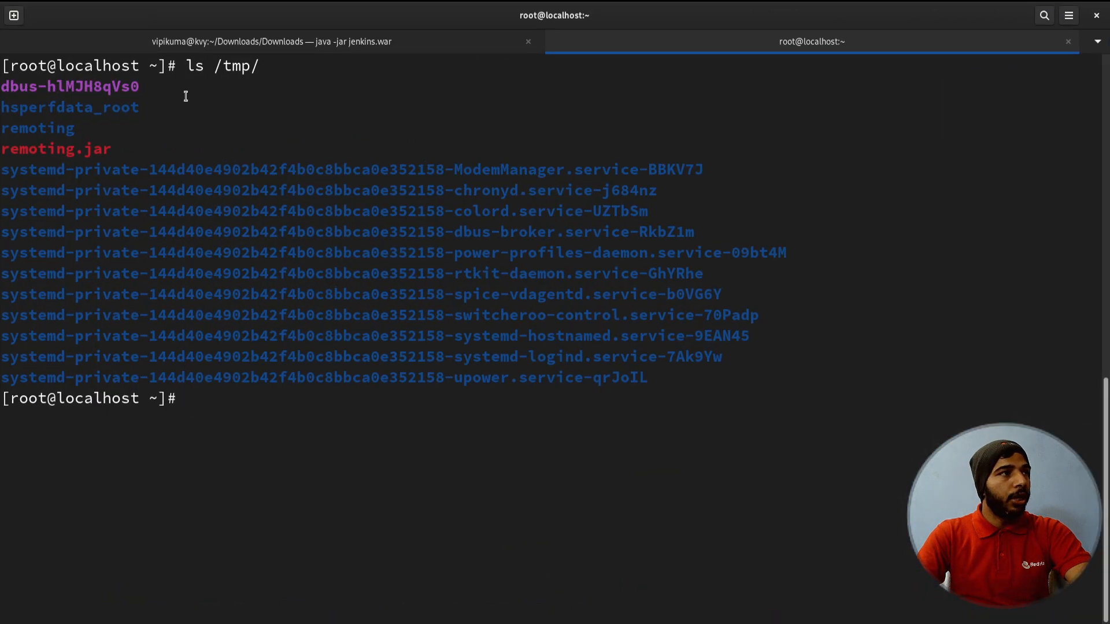
drag(185, 66, 203, 67)
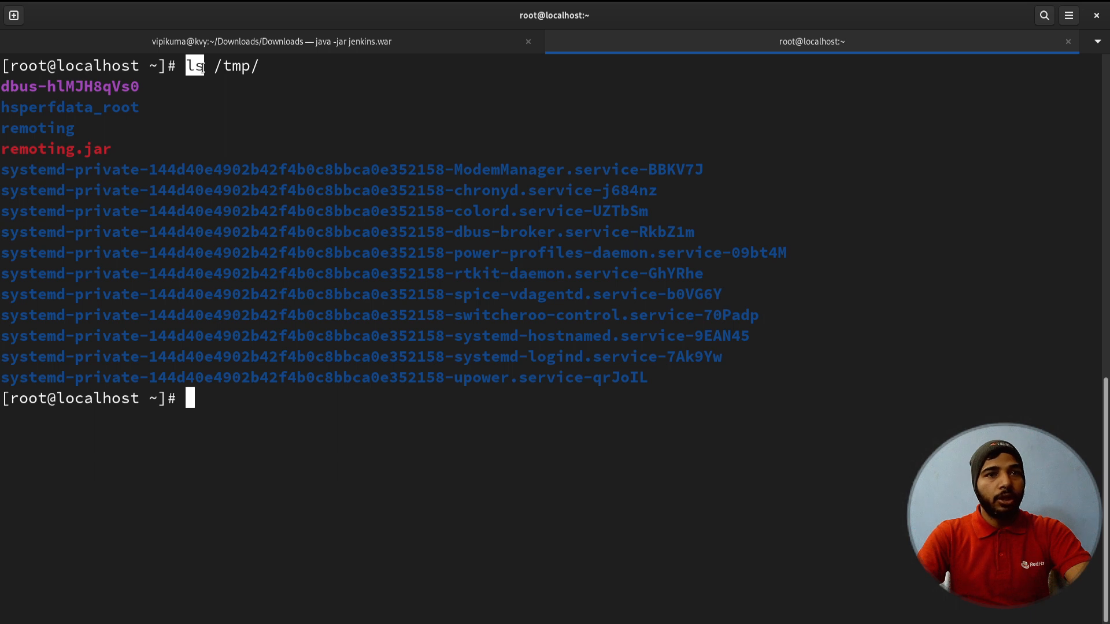
click(260, 67)
drag(260, 67, 213, 67)
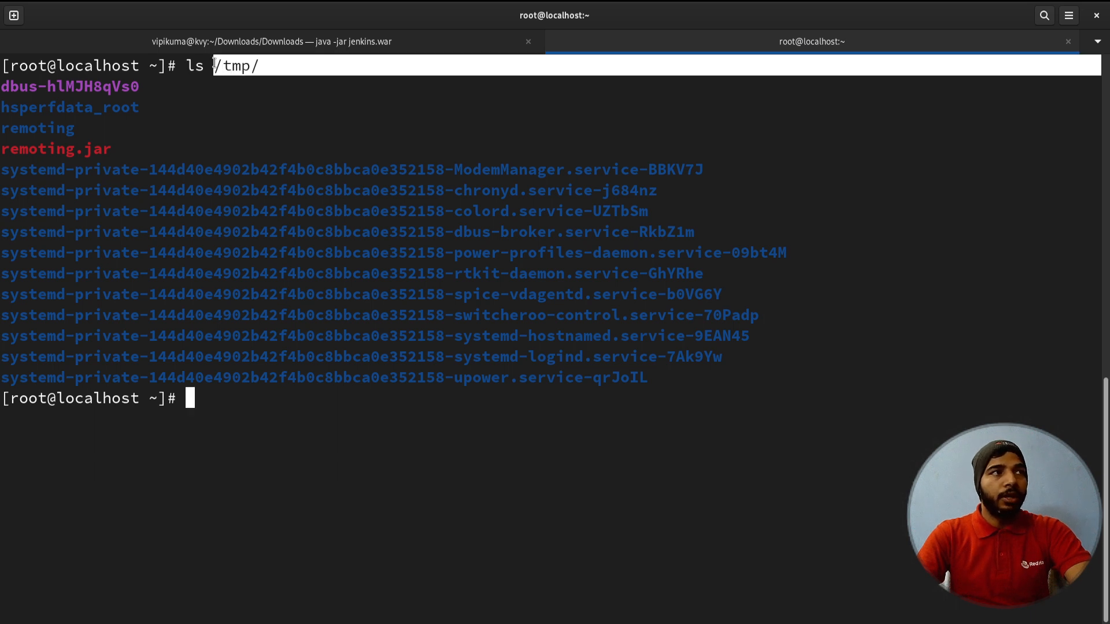
click(281, 205)
drag(56, 107, 653, 378)
drag(449, 328, 34, 84)
click(198, 211)
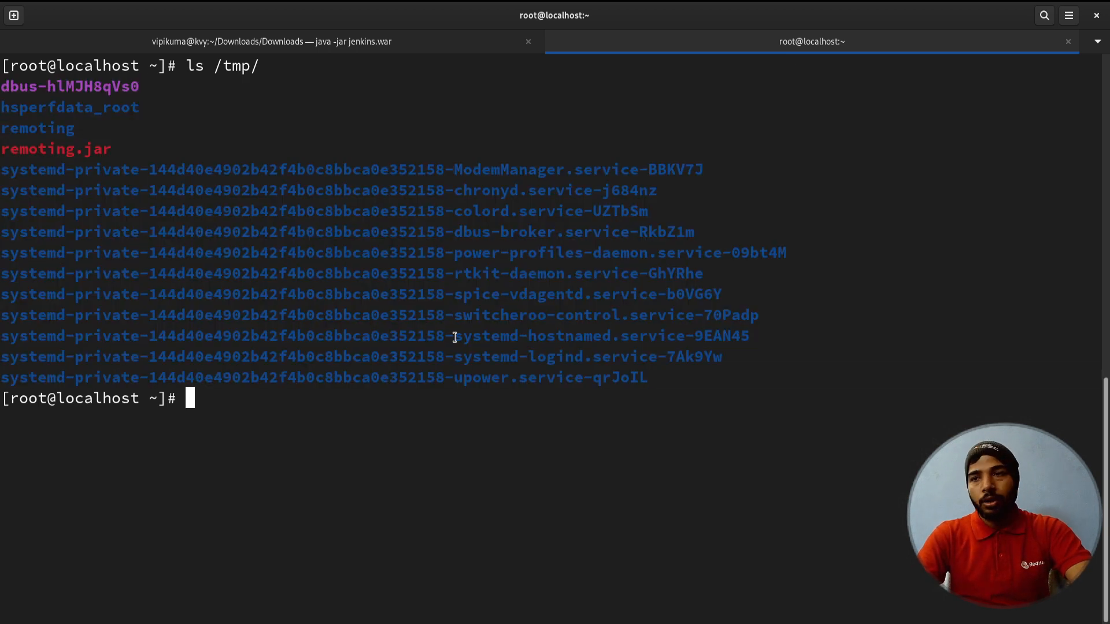
key(super)
click(651, 343)
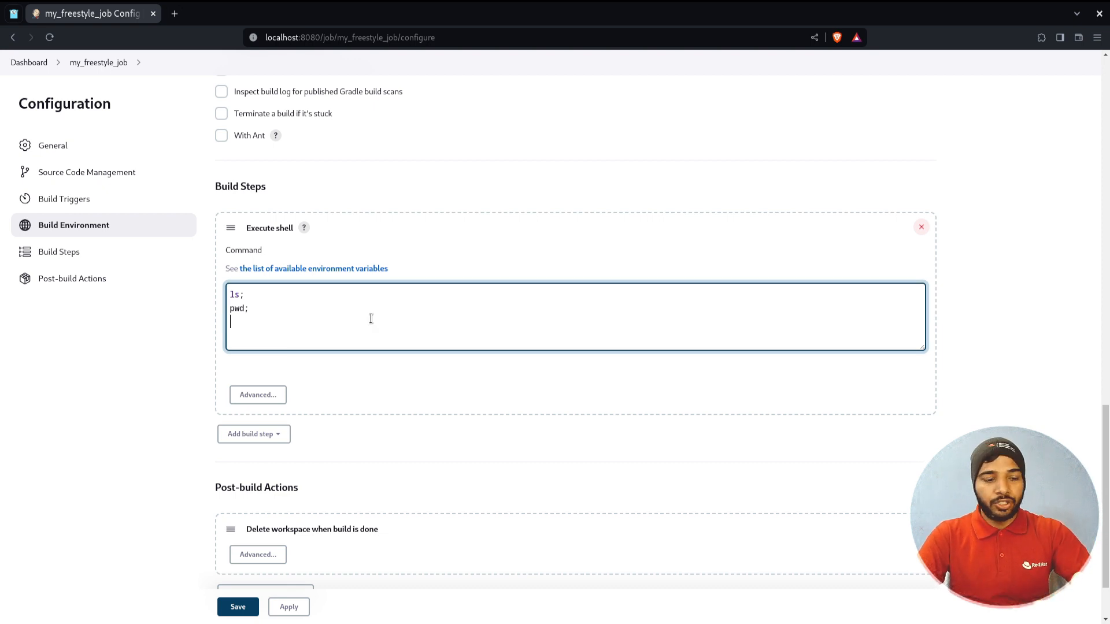
Add a touch xyz.txt command to the shell step, remove the delete-workspace post-build action, and apply
text(touch xyz.r)
text(xt)
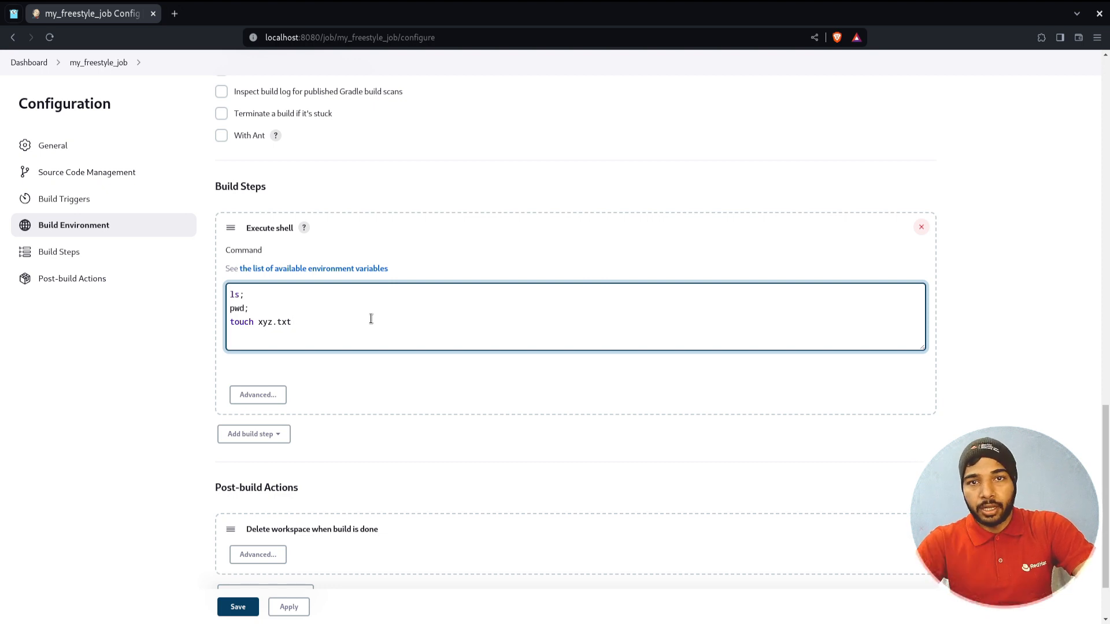
scroll(371, 319, up, 1)
scroll(371, 319, up, 10)
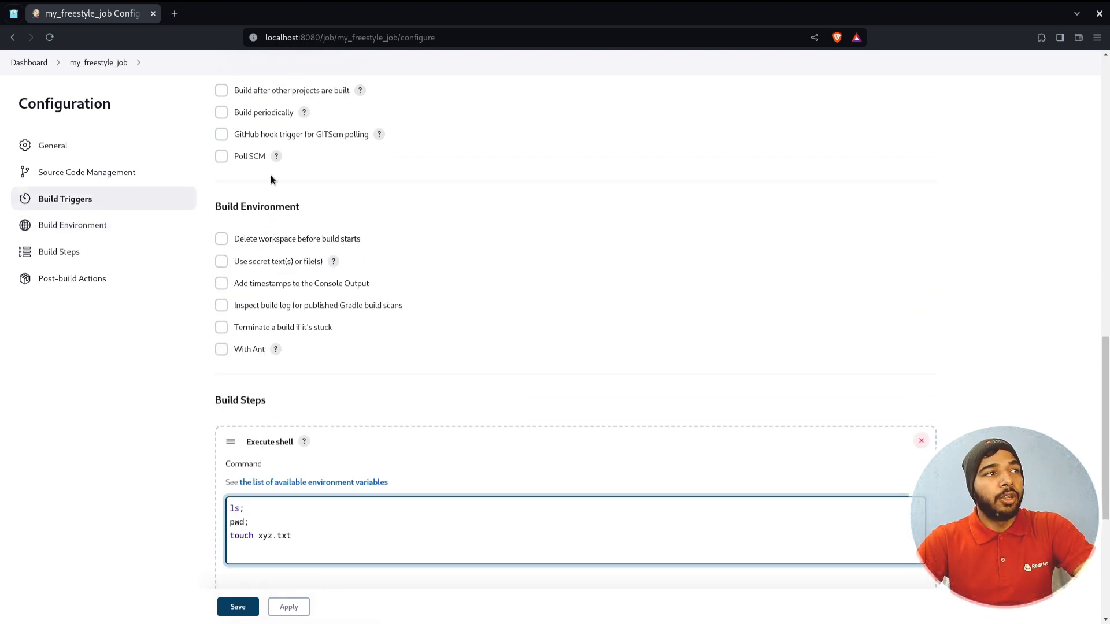
scroll(365, 335, down, 10)
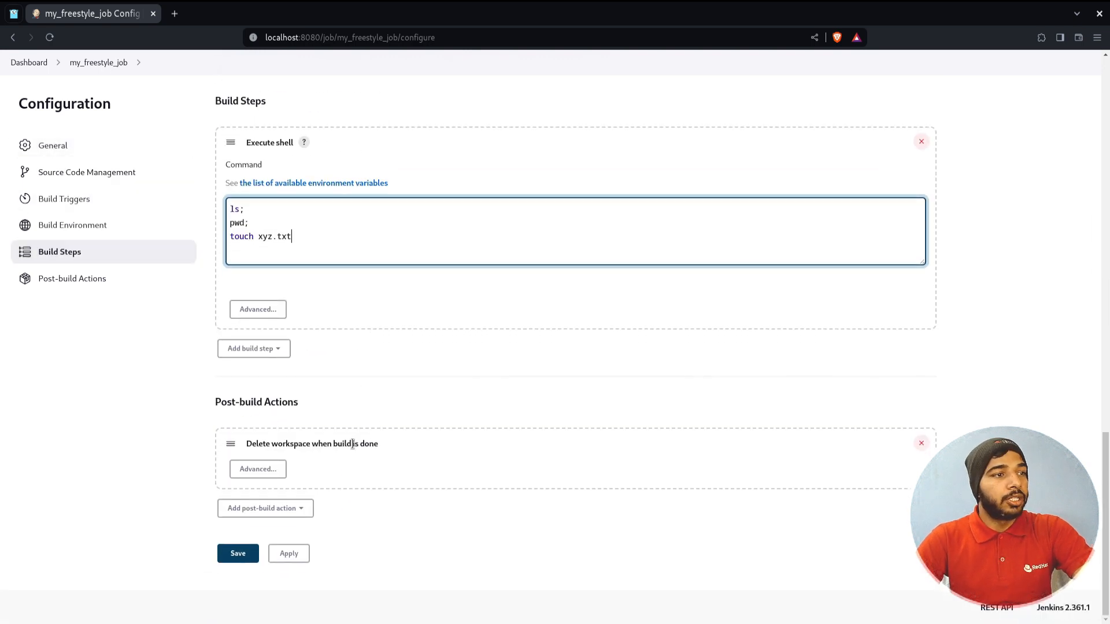
triple_click(354, 444)
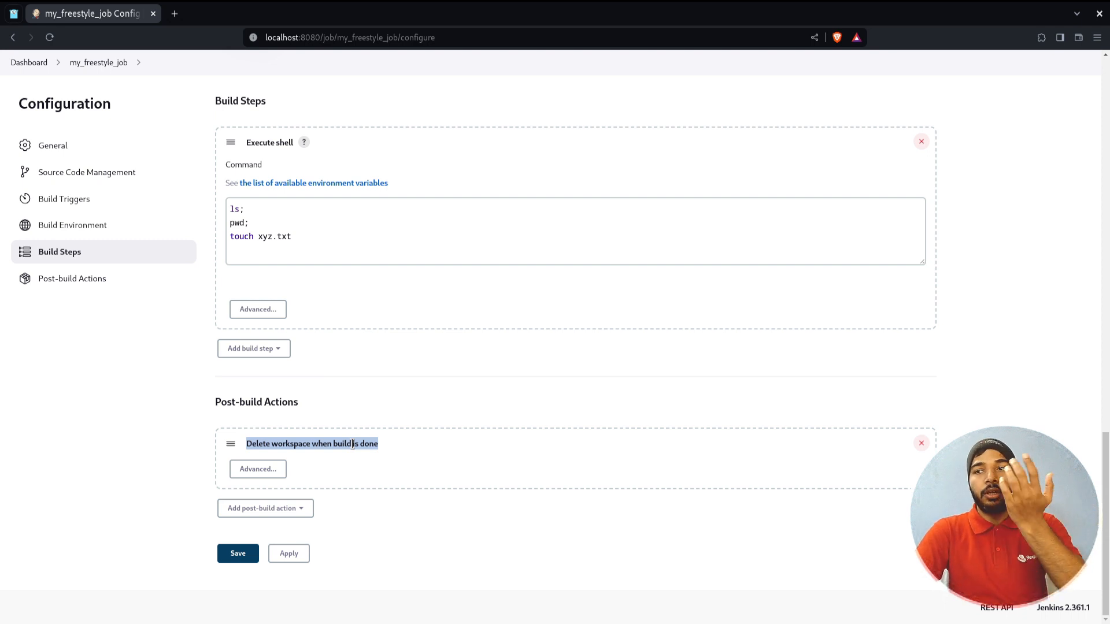
click(922, 443)
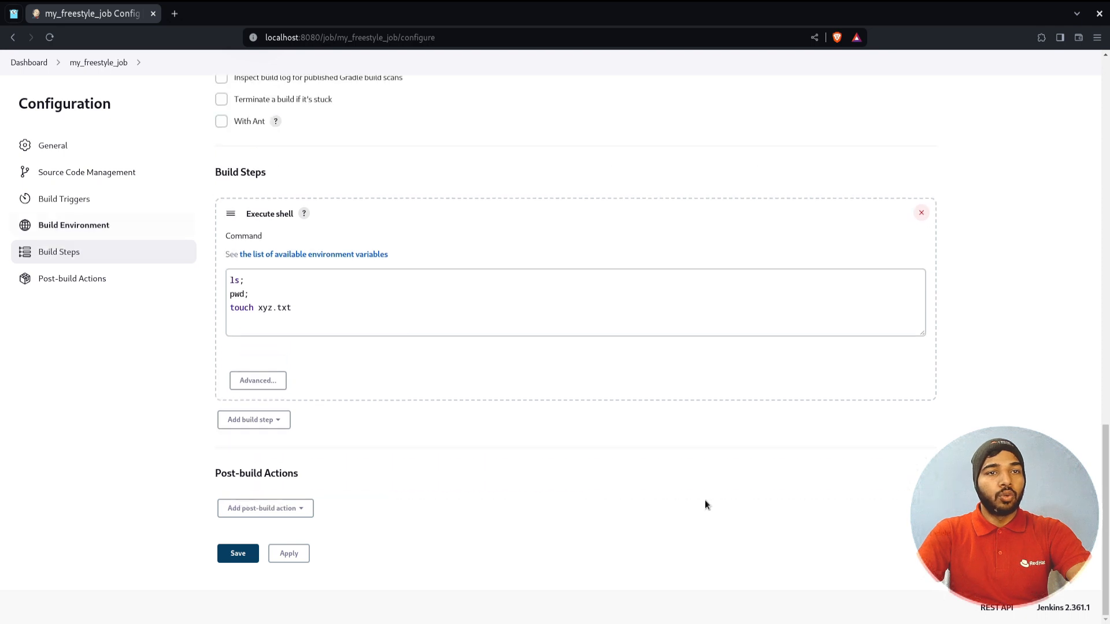
click(292, 558)
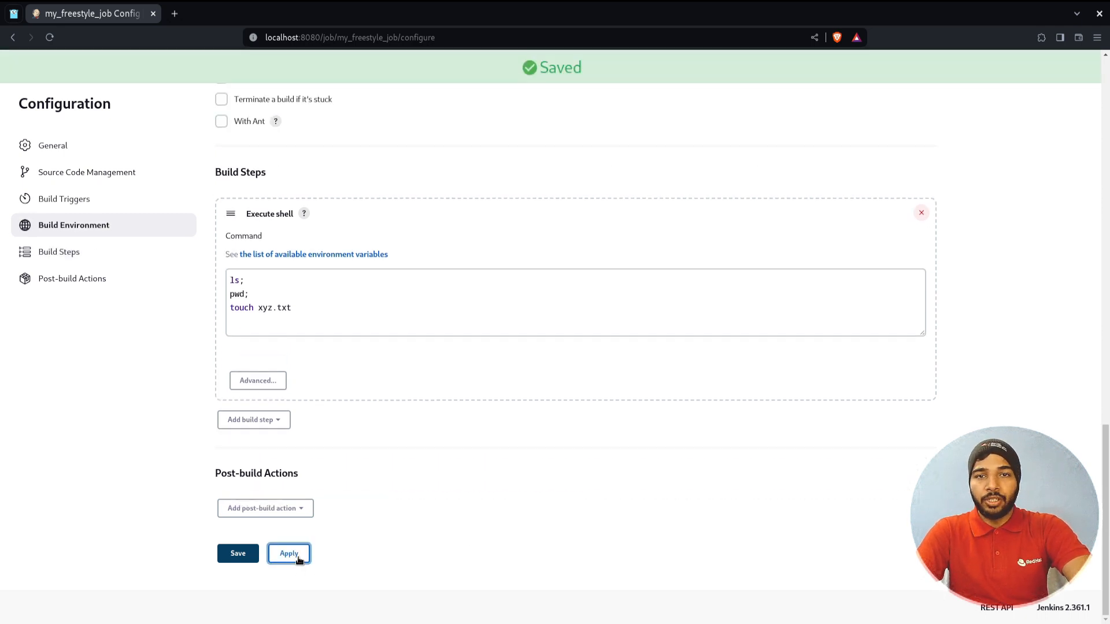
Start build #9 of my_freestyle_job from its project page
scroll(110, 128, up, 15)
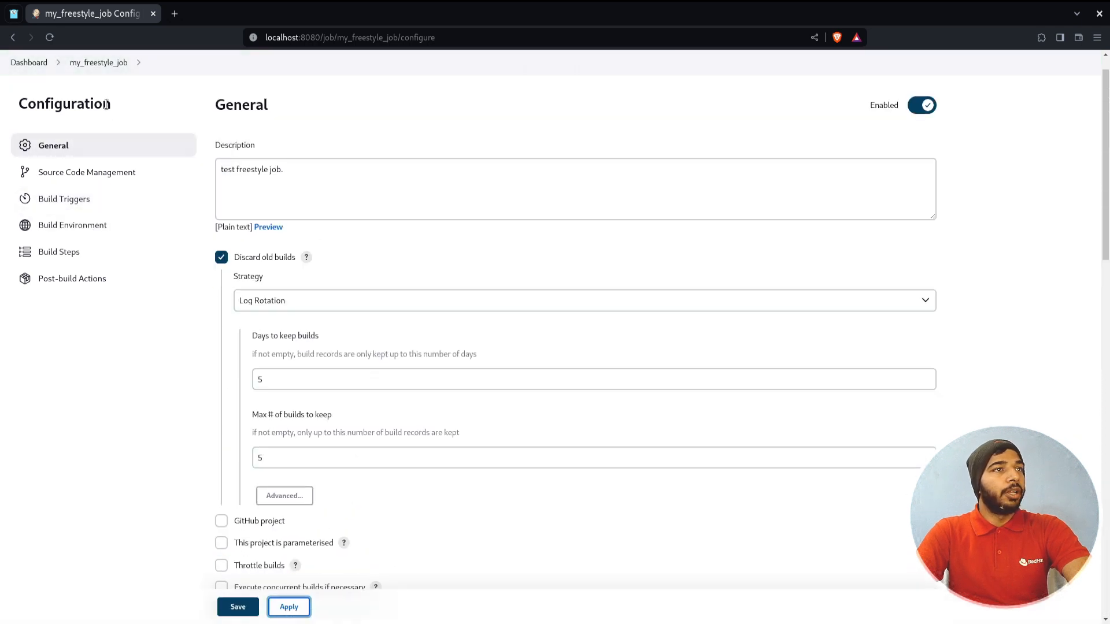
ctrl+click(88, 96)
click(94, 243)
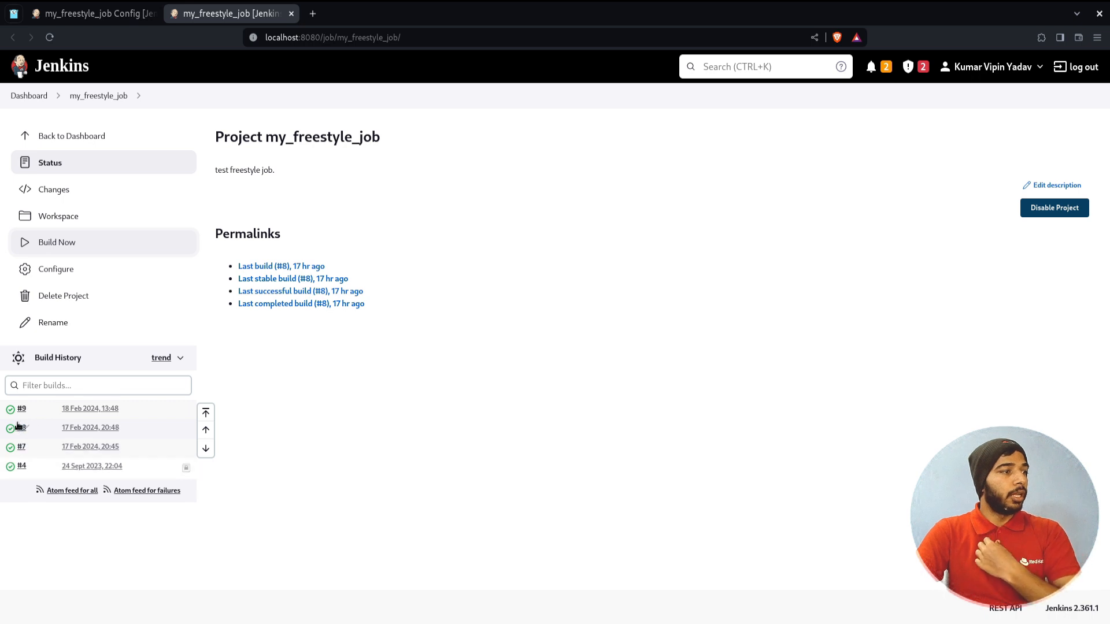
Open build #9's console output and confirm it ran on linux-agne in /tmp/workspace/my_freestyle_job
ctrl+click(22, 410)
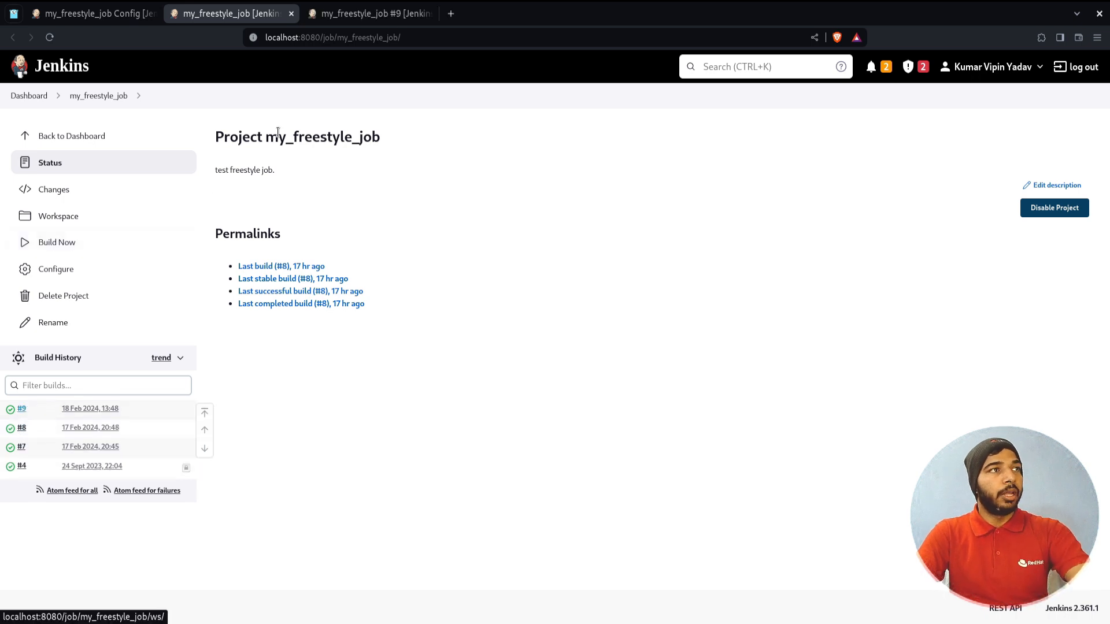
click(352, 14)
click(134, 216)
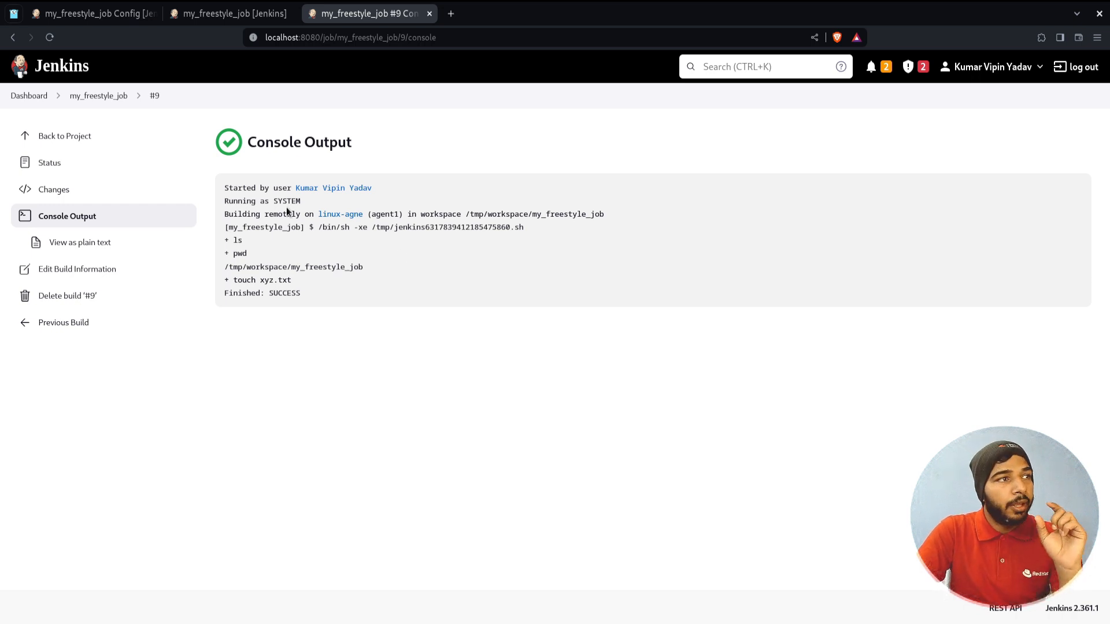
drag(226, 214, 363, 215)
click(321, 218)
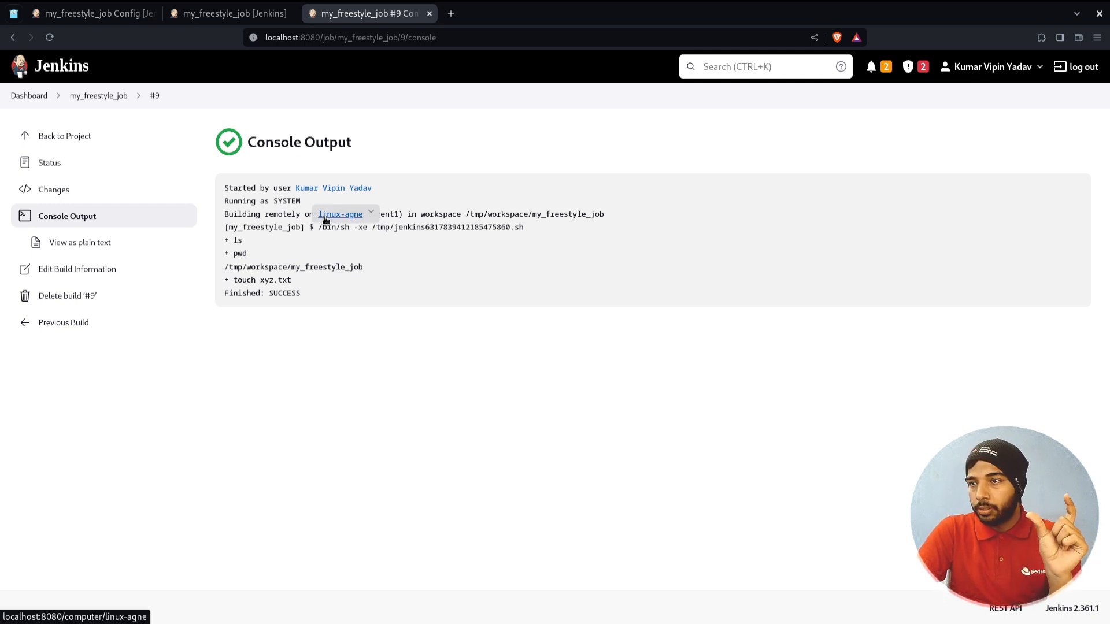
drag(408, 217, 605, 215)
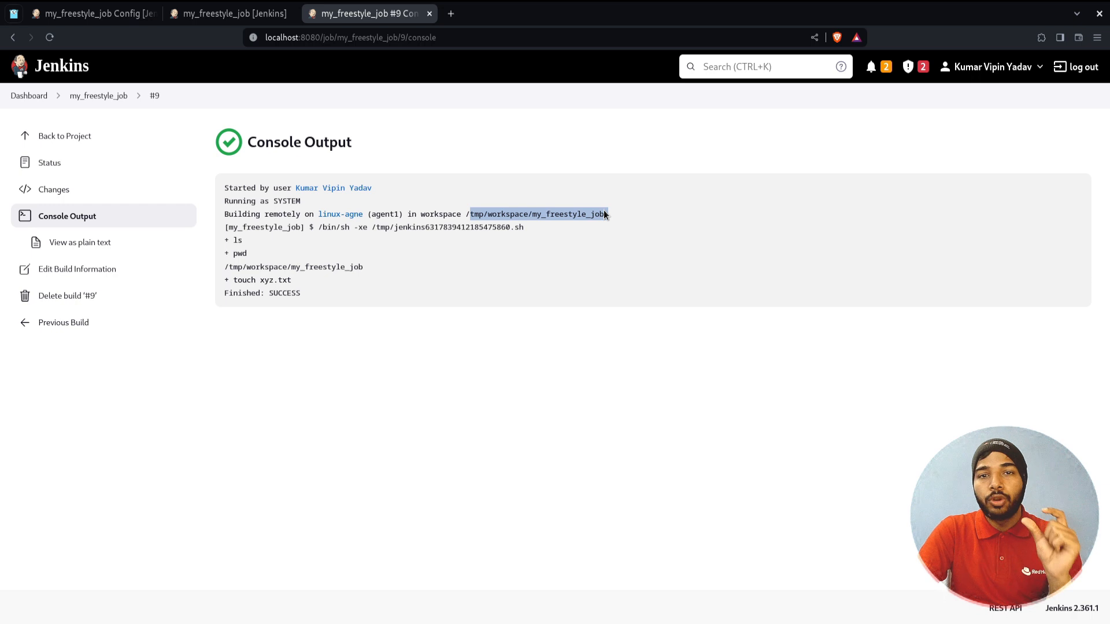
drag(489, 217, 466, 217)
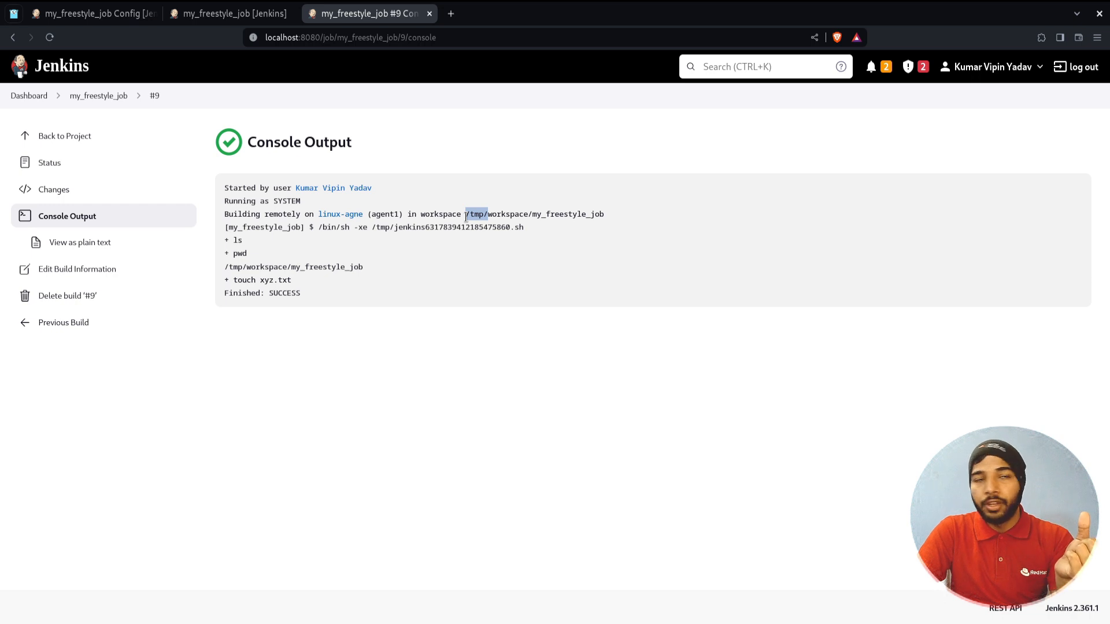
click(400, 217)
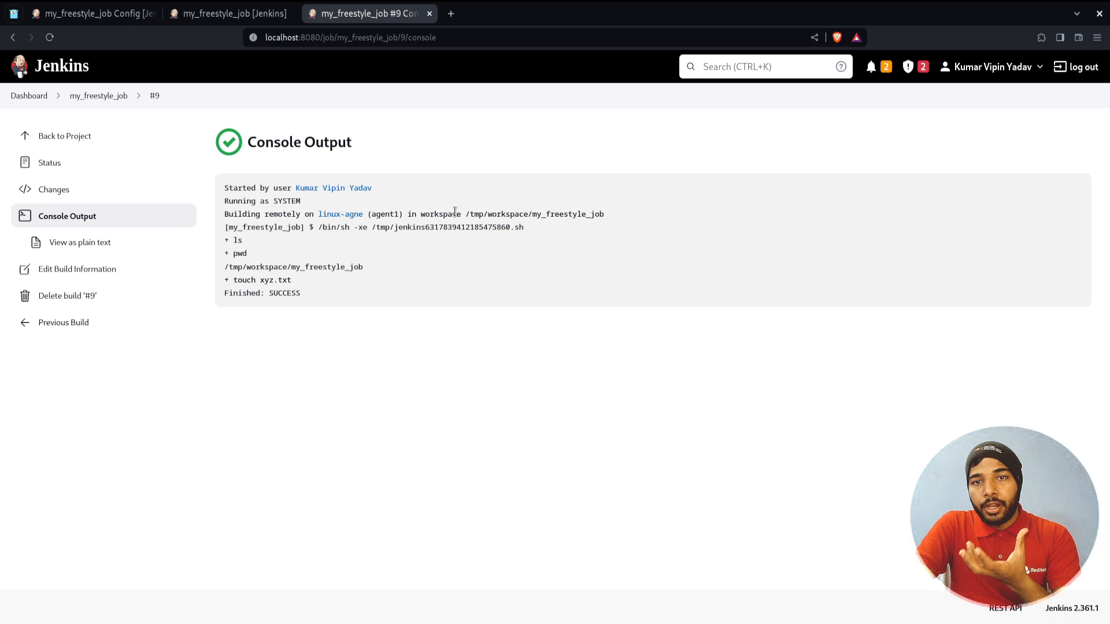
drag(490, 216, 461, 217)
drag(533, 217, 603, 217)
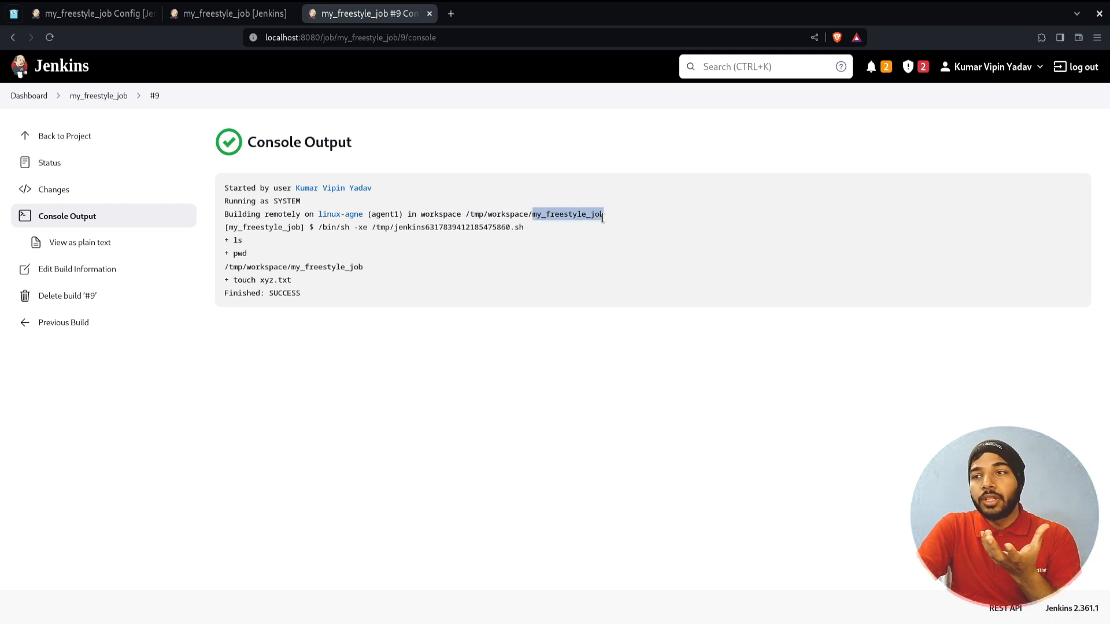
double_click(381, 37)
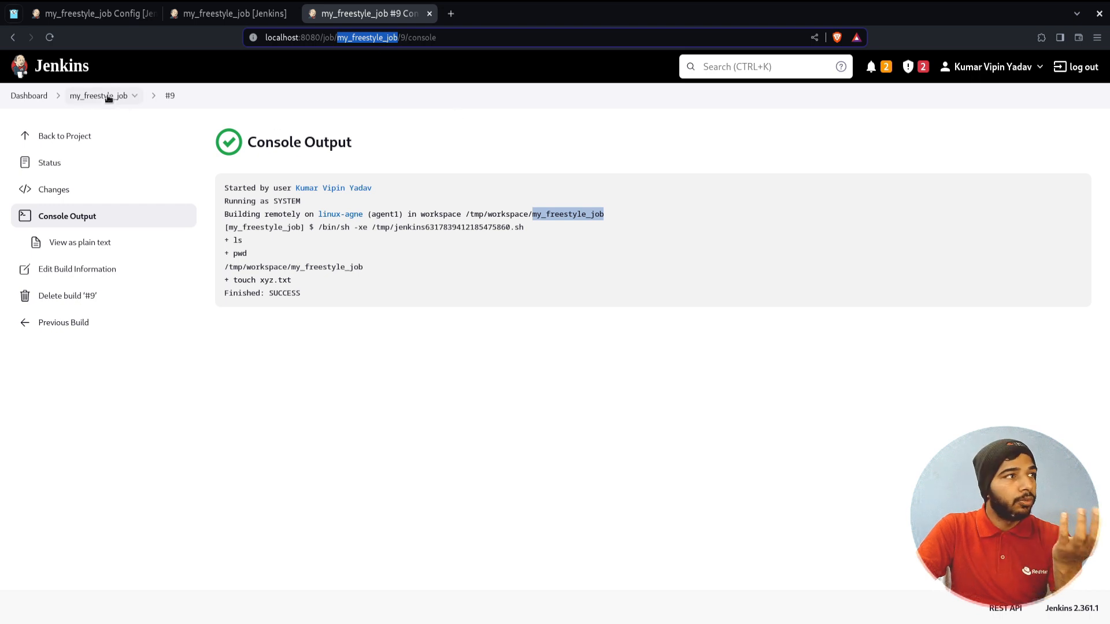
click(566, 217)
drag(610, 216, 463, 215)
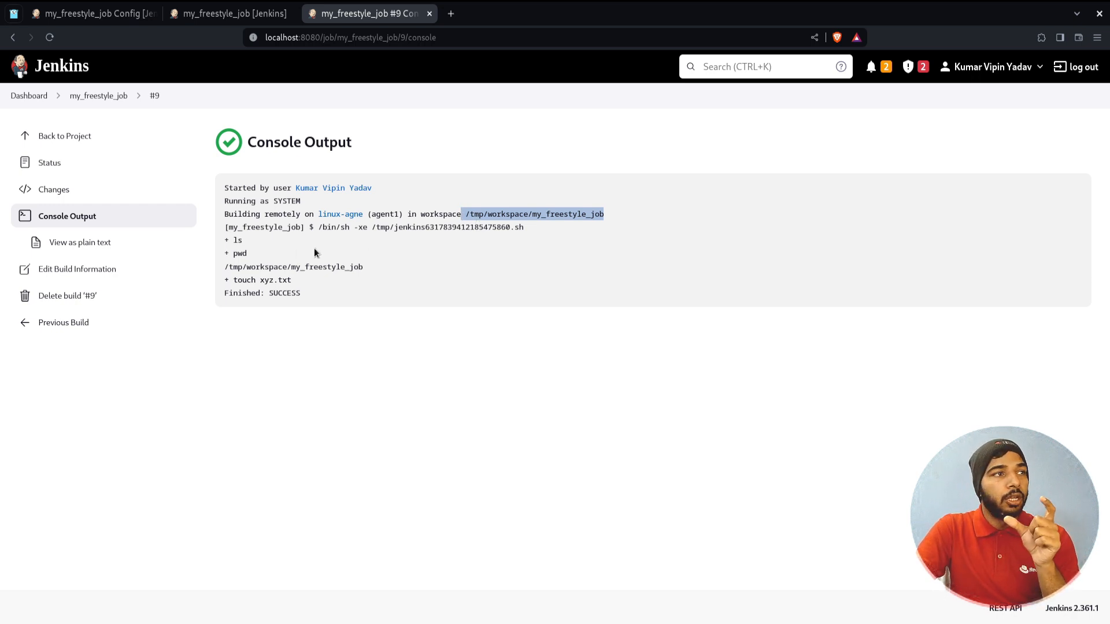
Check the log's ls and pwd output and the touch xyz.txt command
drag(244, 240, 228, 242)
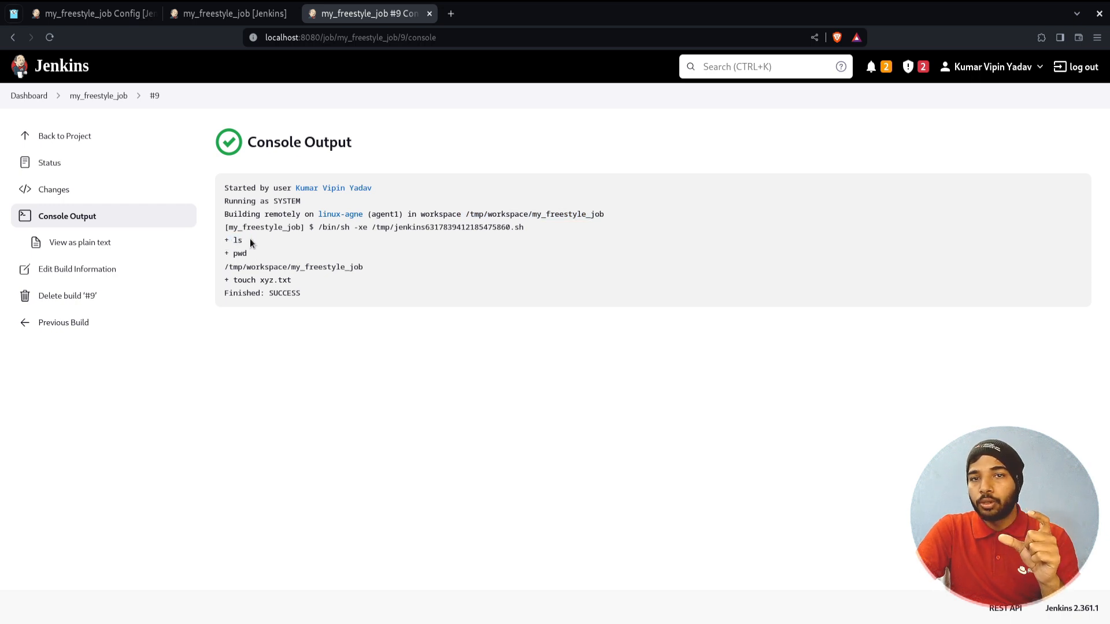
drag(230, 255, 266, 255)
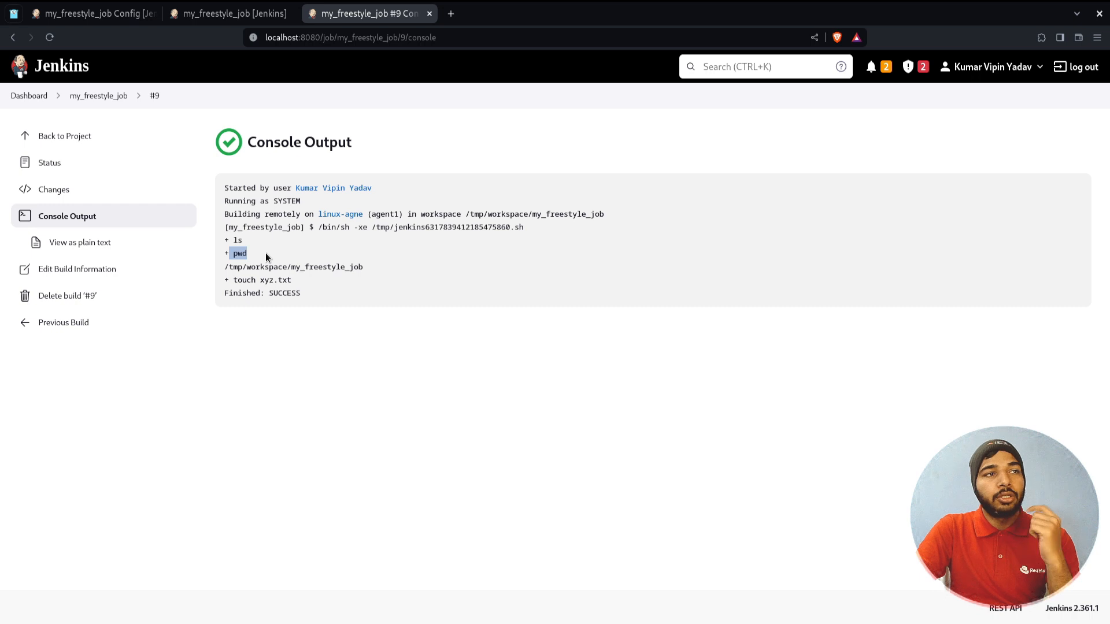
triple_click(280, 266)
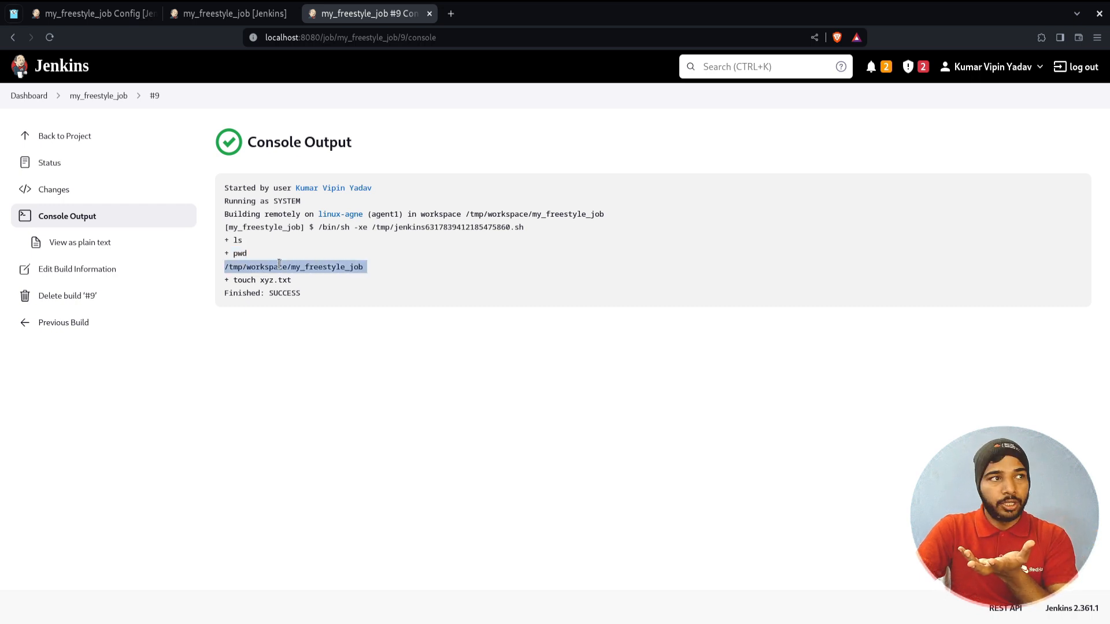
drag(292, 281, 236, 280)
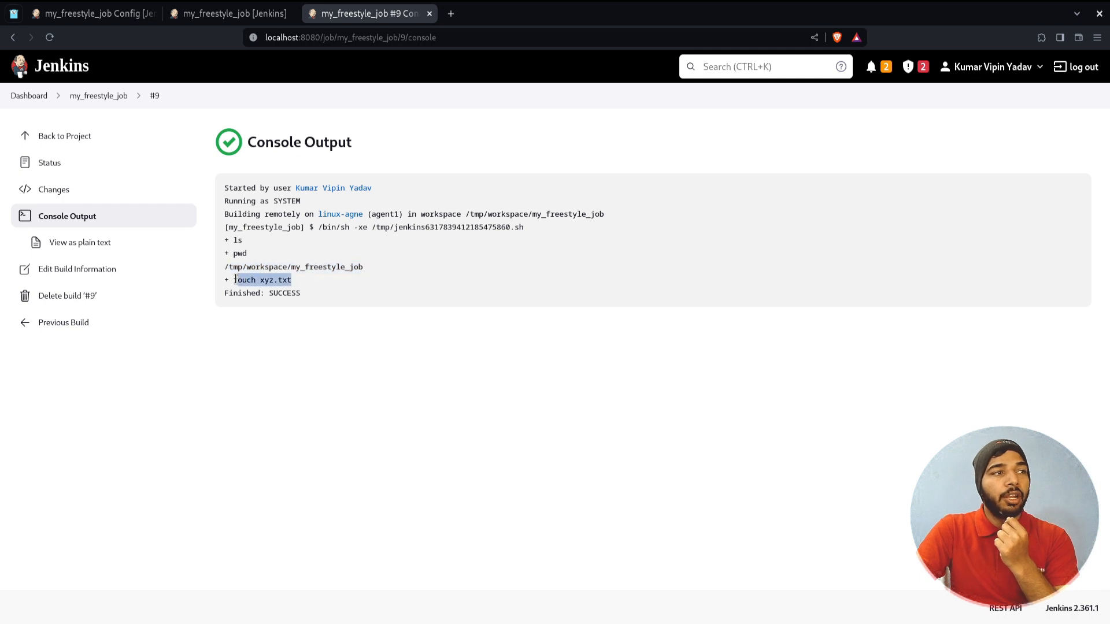
click(238, 280)
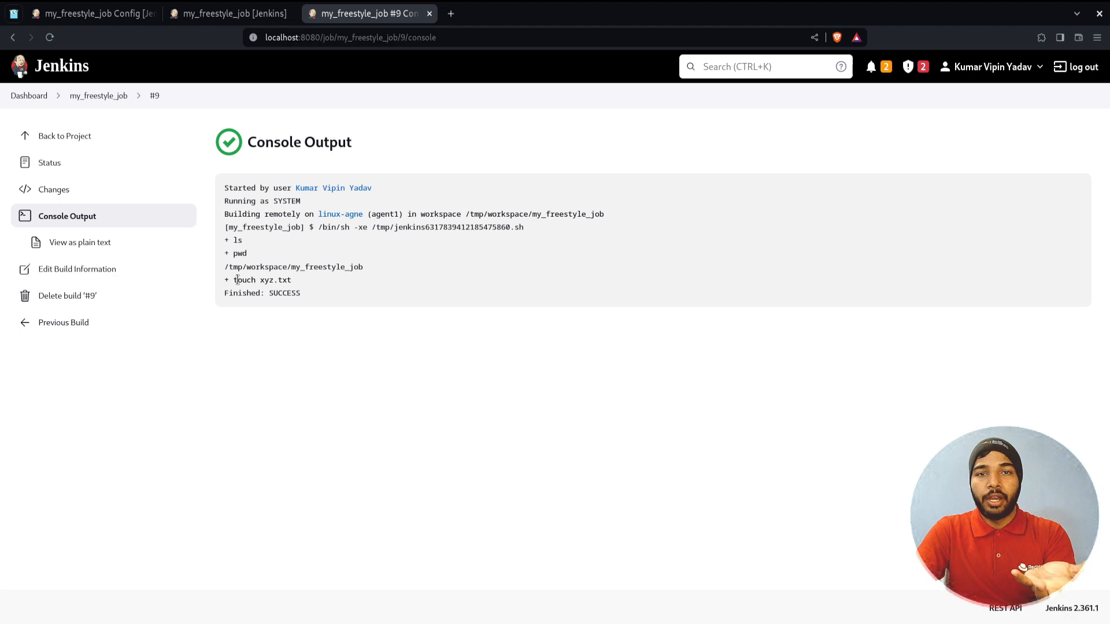
Run ls /tmp/ in the agent's terminal to find the workspace folder
key(alt+Tab)
text(ls /tmp/)
key(Return)
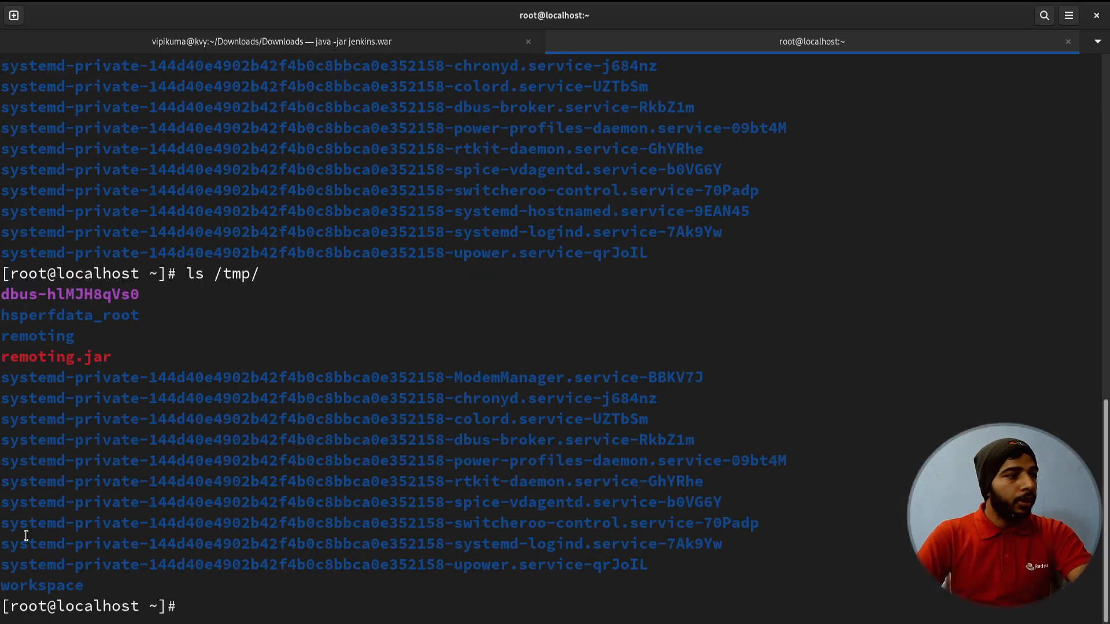
List /tmp/workspace in the terminal to find the my_freestyle_job folder
triple_click(61, 589)
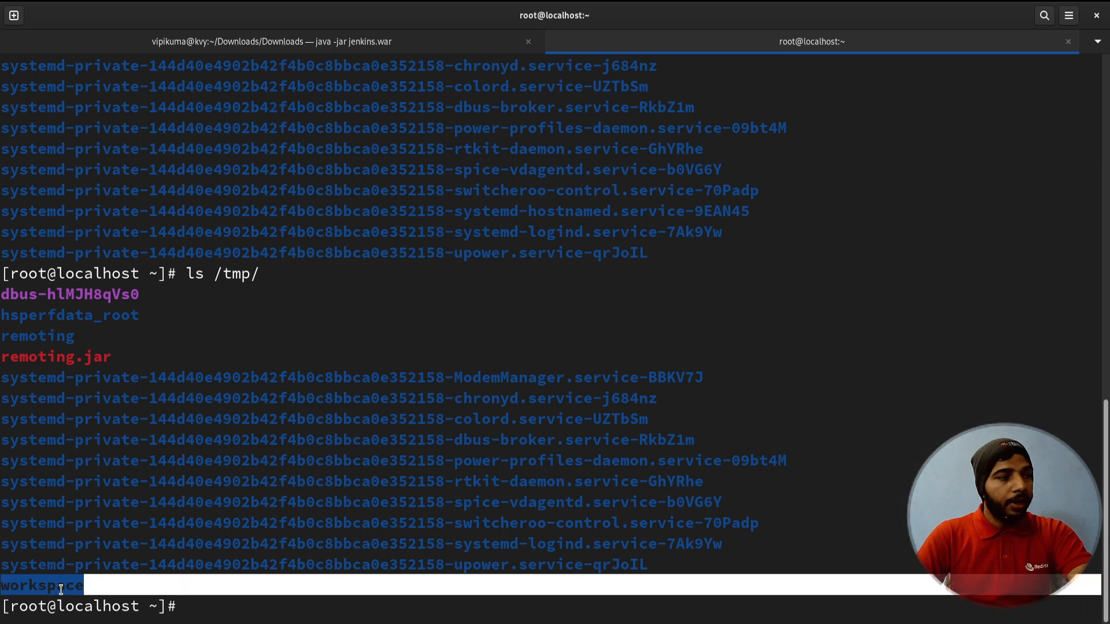
double_click(61, 589)
click(216, 590)
text(ls /tmp/wo)
key(Tab)
key(Return)
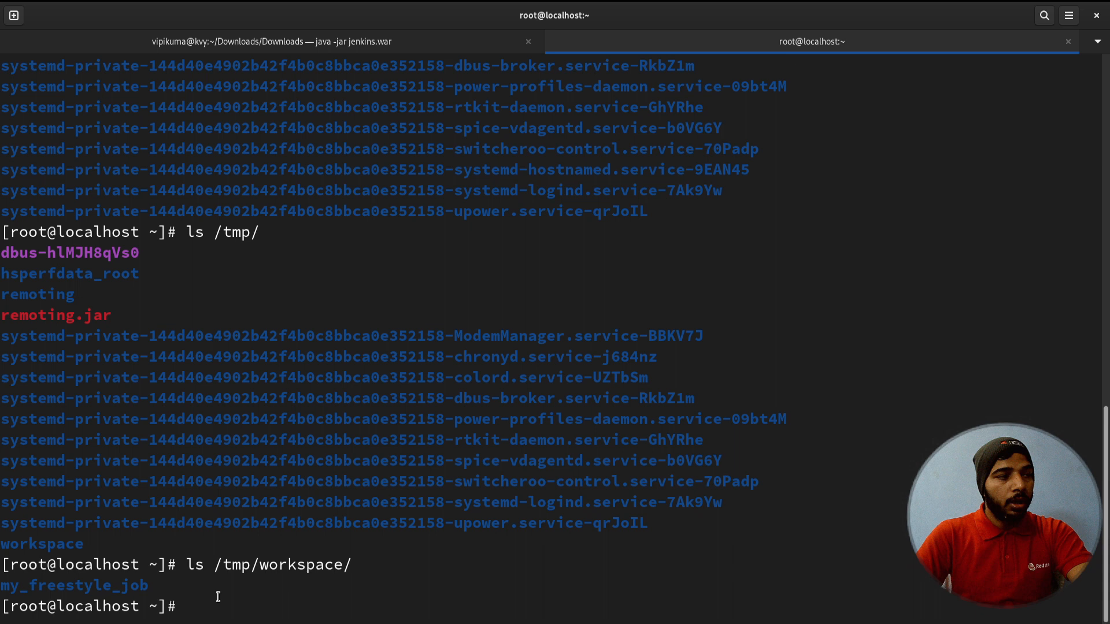
List /tmp/workspace/my_freestyle_job to confirm xyz.txt exists, then return to the Jenkins dashboard
double_click(90, 606)
double_click(93, 590)
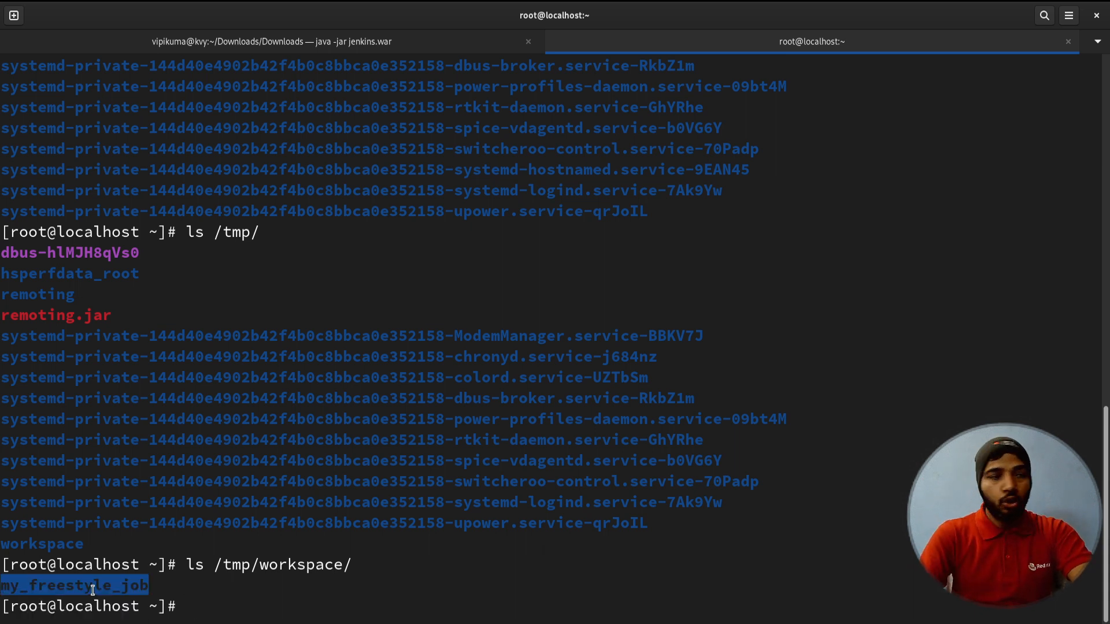
key(Up)
text(m)
key(Tab)
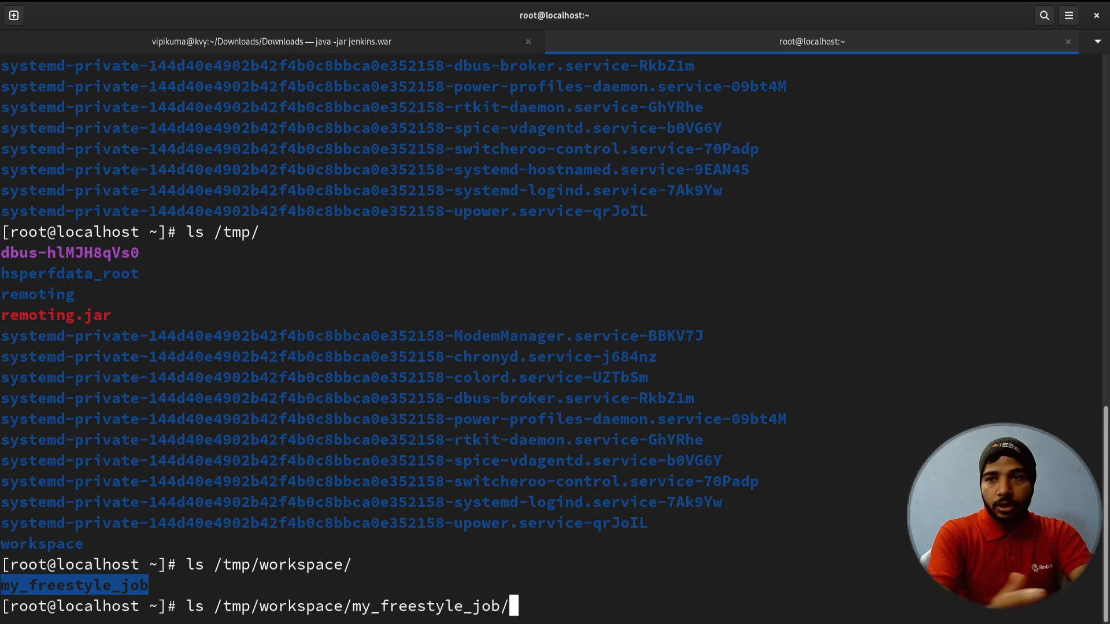
key(Return)
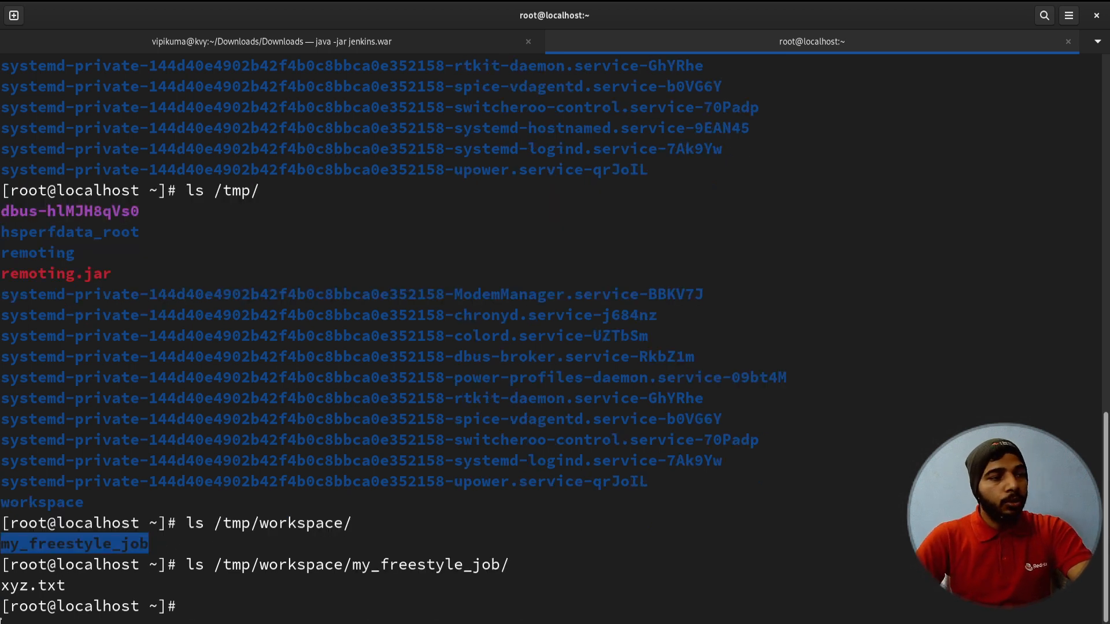
click(251, 620)
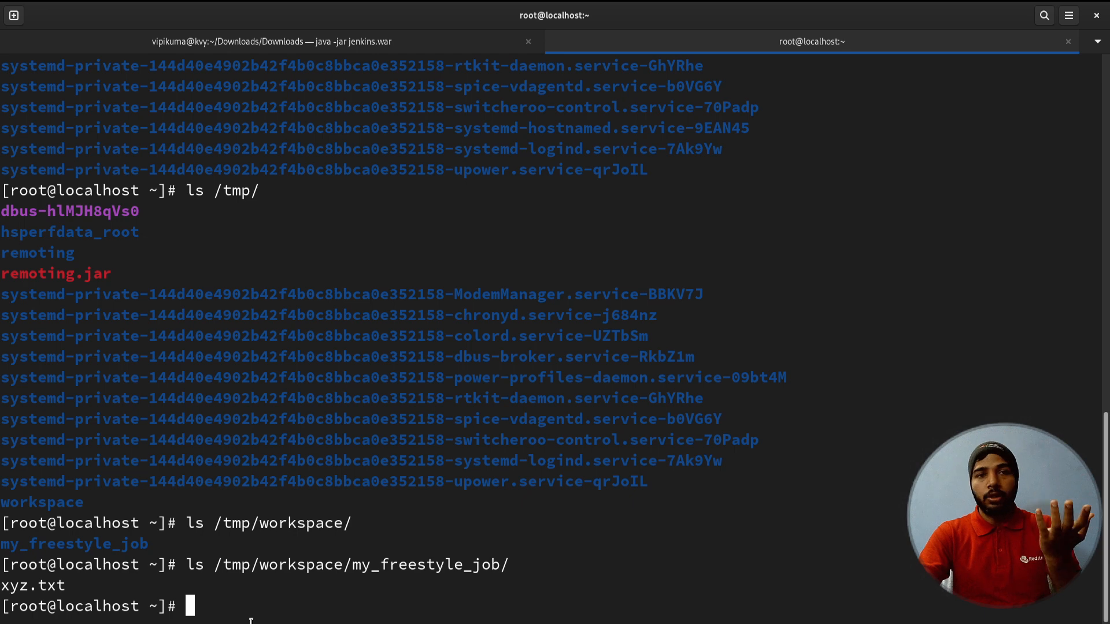
key(alt+Tab)
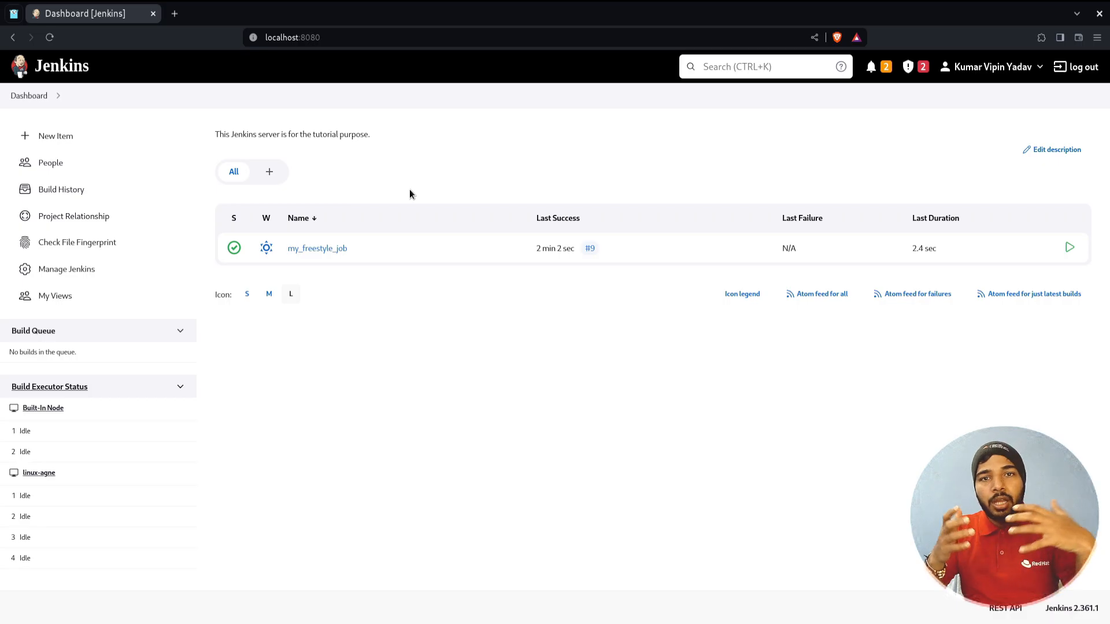